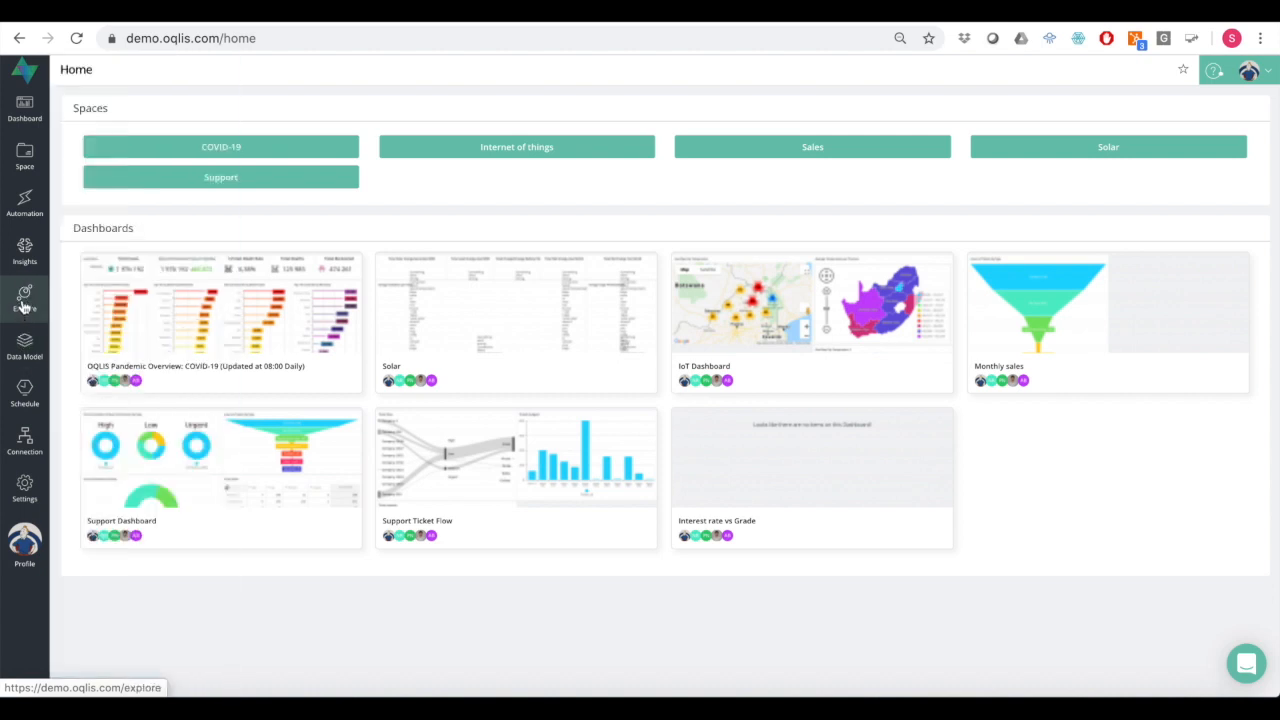
# - Open a new exploration and select Sales Data as its data model
pyautogui.click(24, 306)
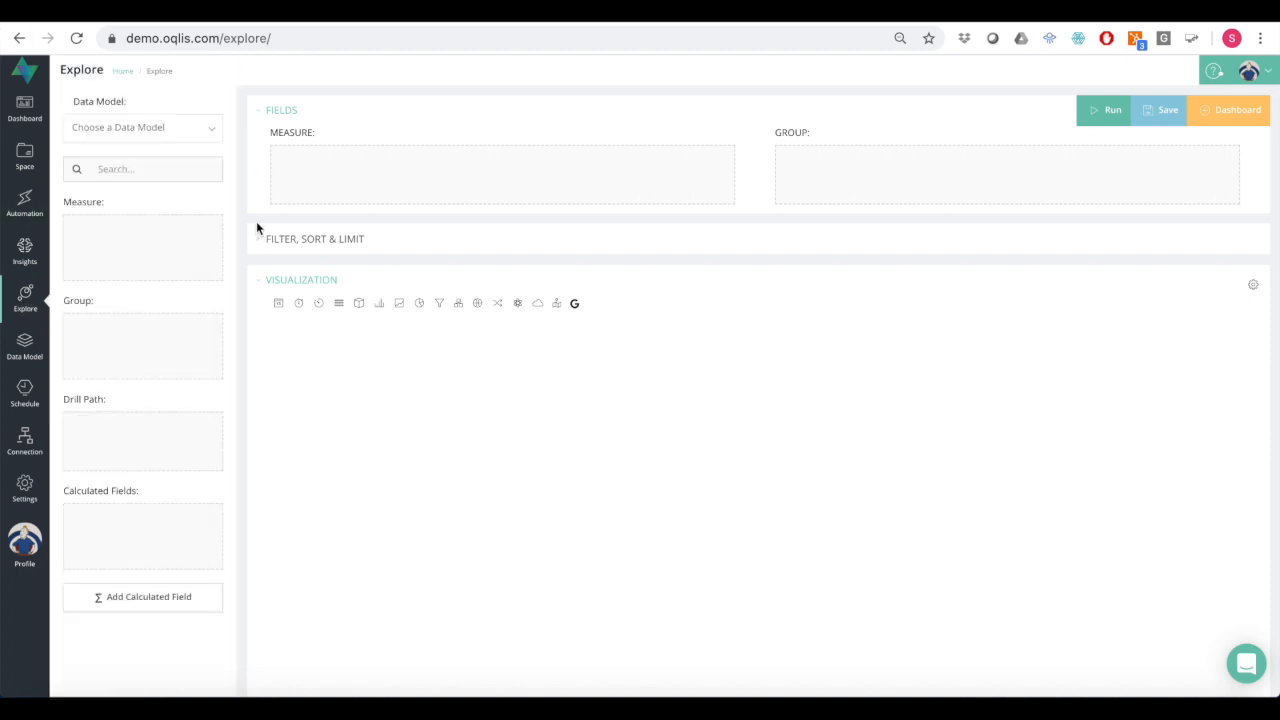
pyautogui.click(212, 133)
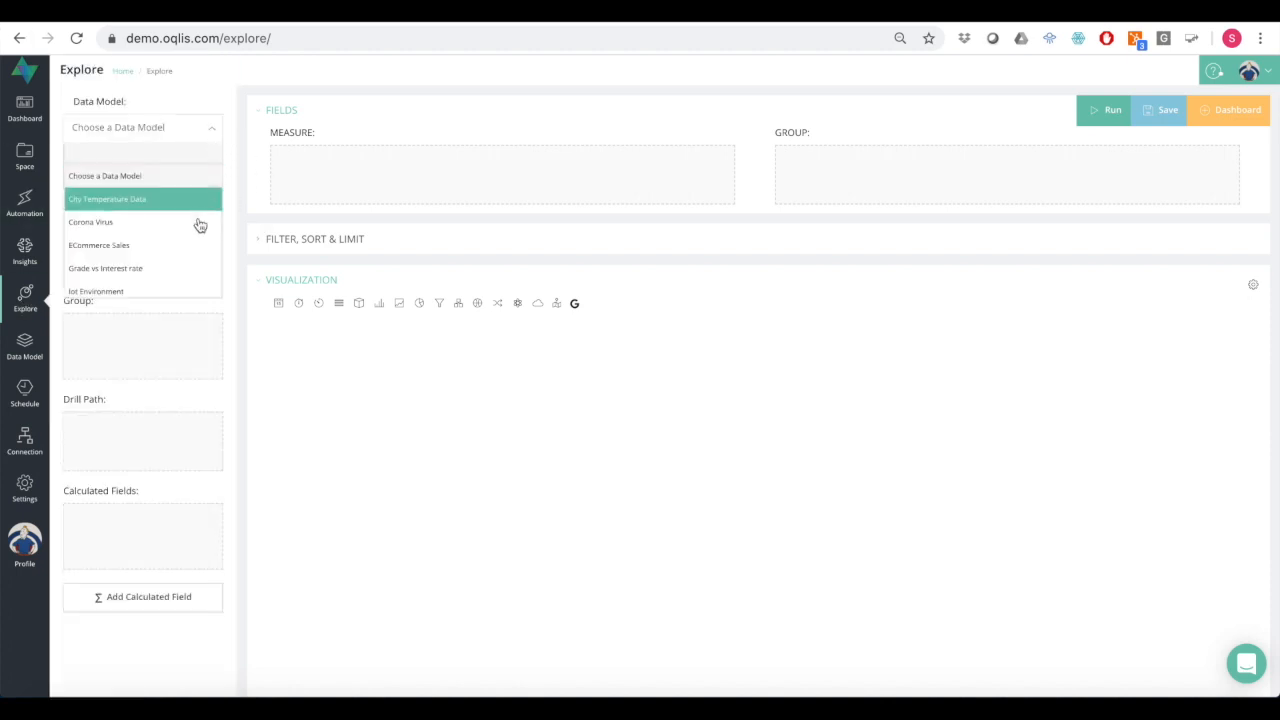
pyautogui.scroll(-3, 193, 244)
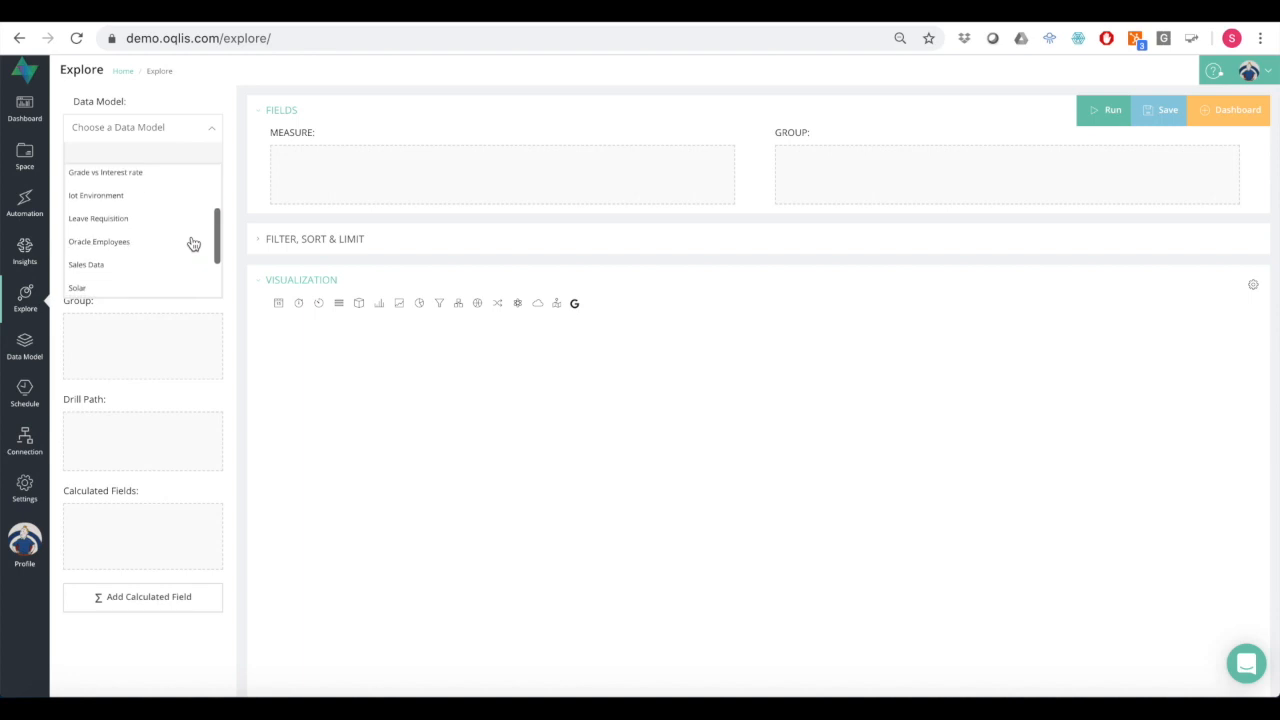
pyautogui.click(160, 264)
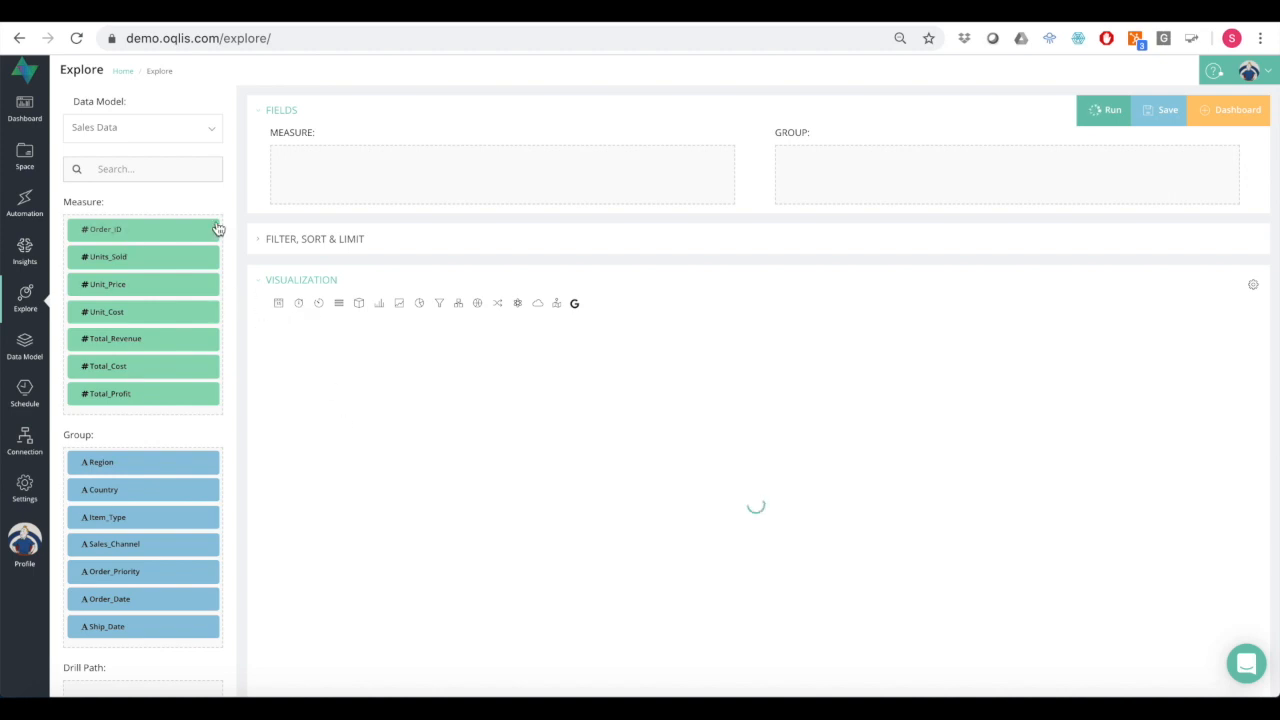
# - Add Order_ID as a measure aggregated by Distinct Count and run the query
pyautogui.moveTo(140, 233); pyautogui.dragTo(371, 171)
pyautogui.click(628, 159)
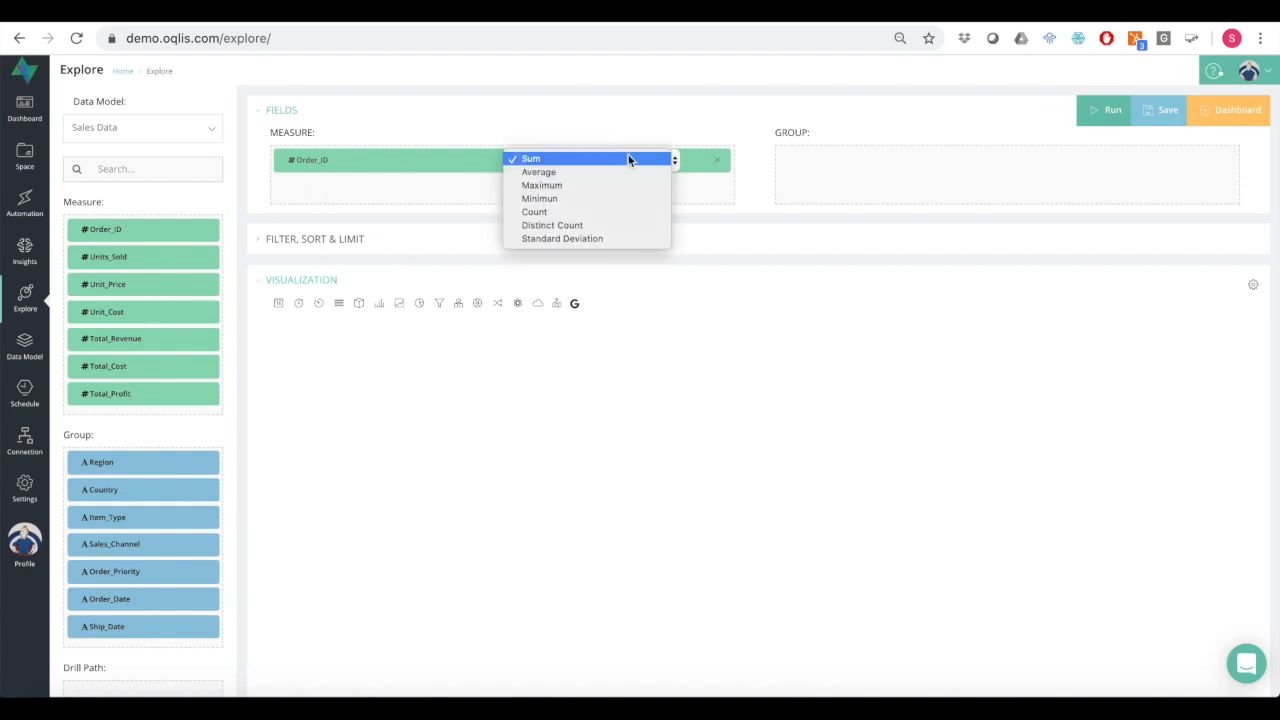
pyautogui.click(620, 225)
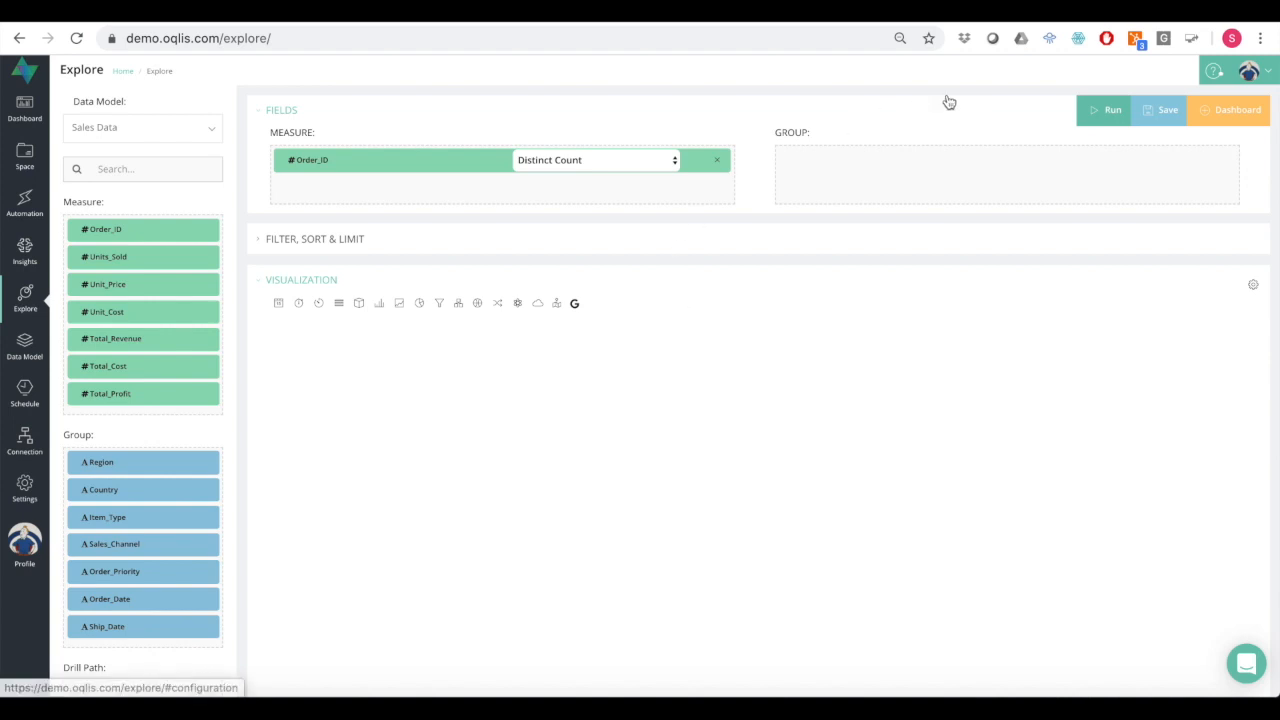
pyautogui.click(1095, 115)
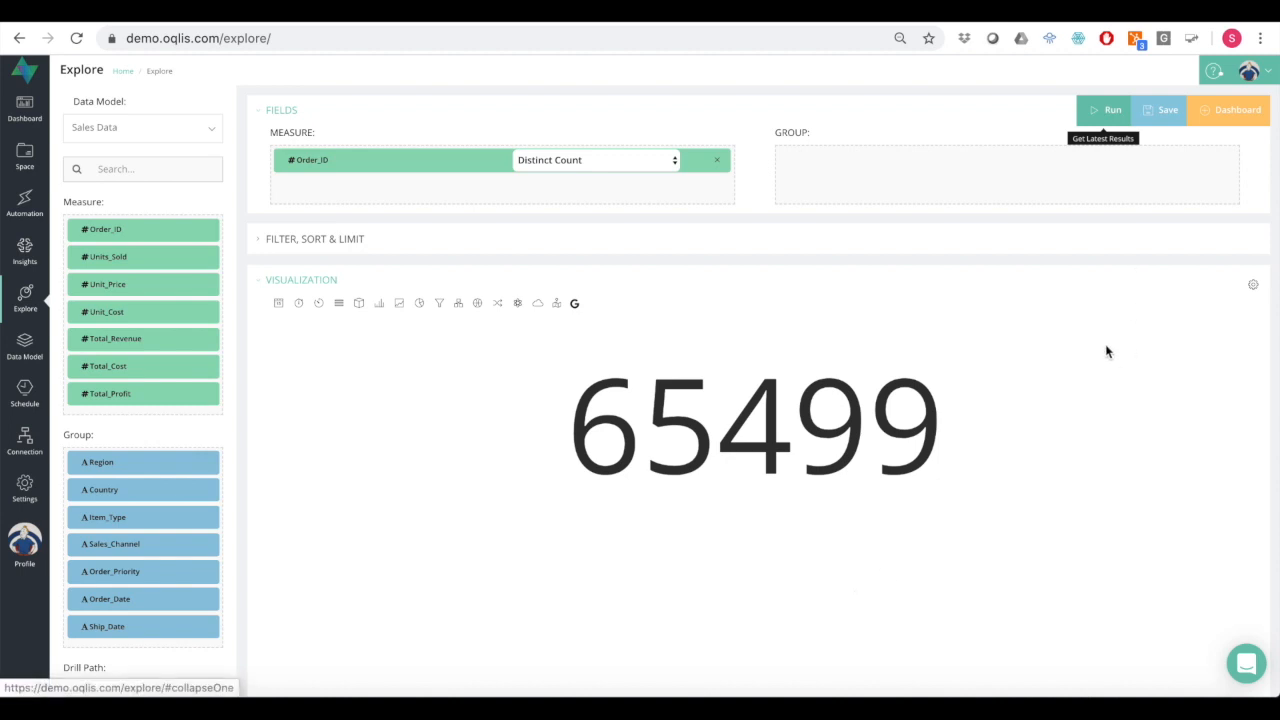
# - Save the exploration as "Amount of Orders" in the Sales space
pyautogui.click(1166, 118)
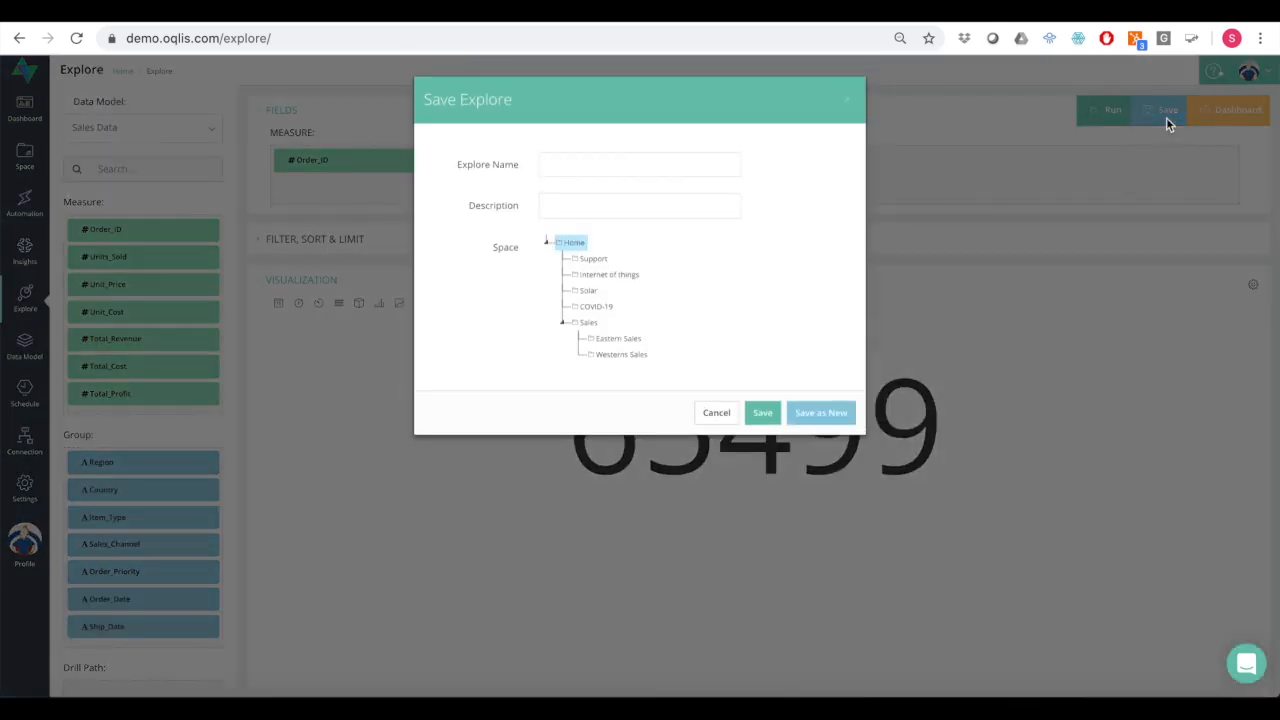
pyautogui.click(589, 327)
pyautogui.click(577, 167)
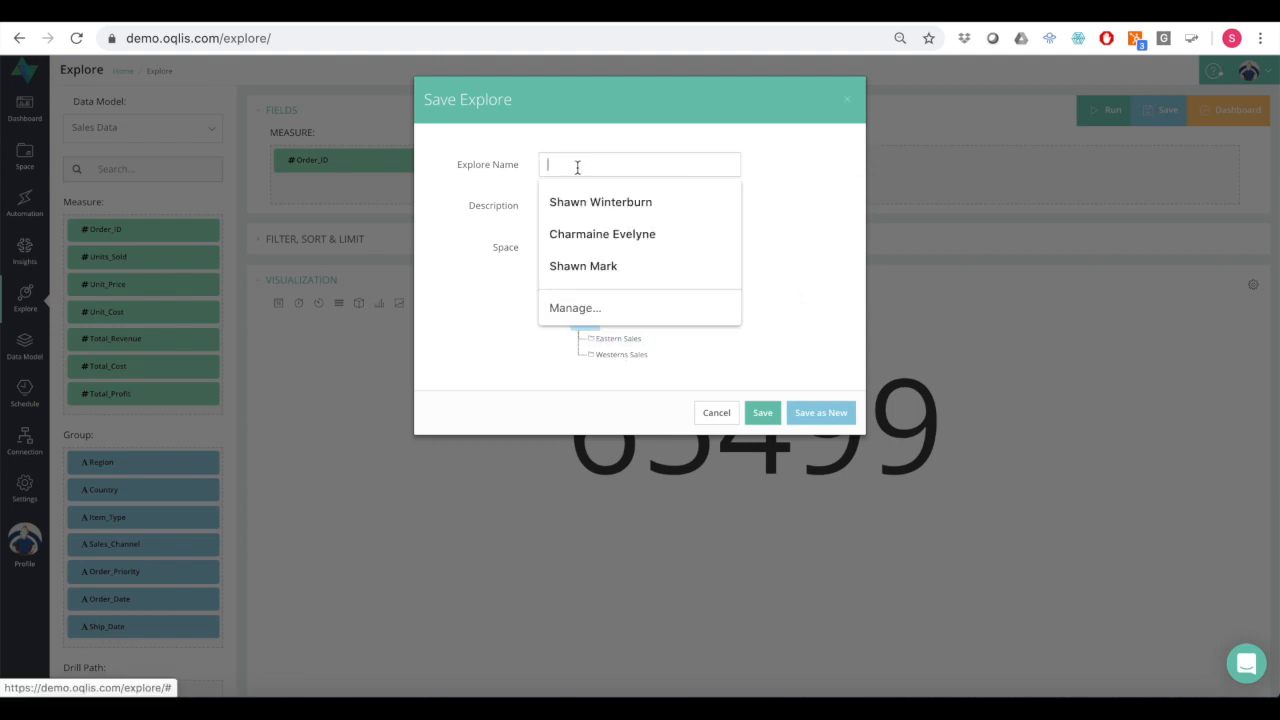
pyautogui.write('A')
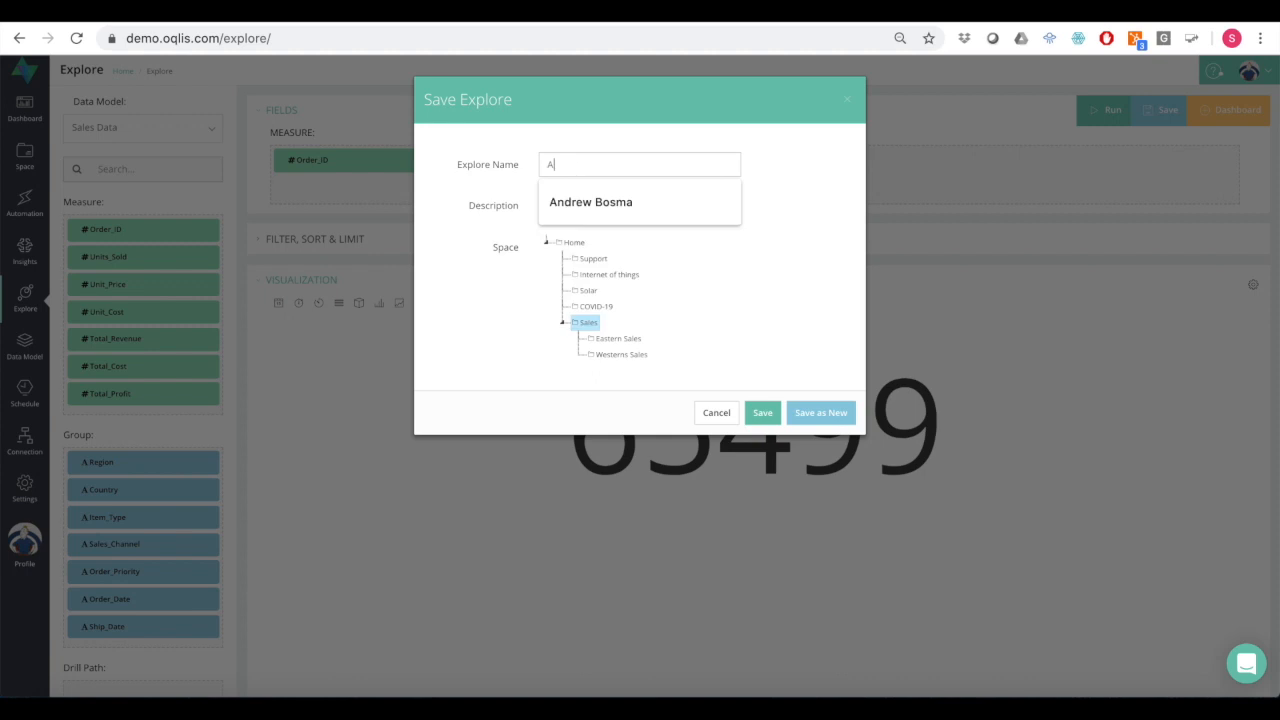
pyautogui.write('mount of Order')
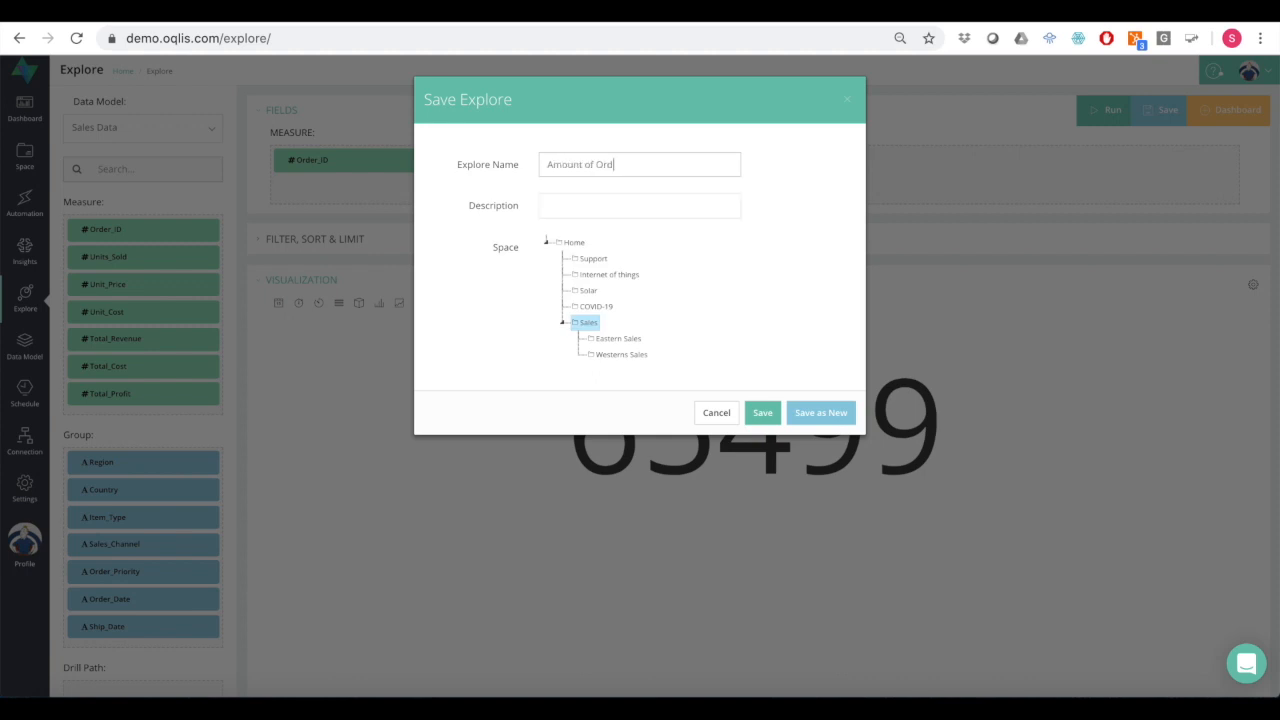
pyautogui.write('s')
pyautogui.click(766, 419)
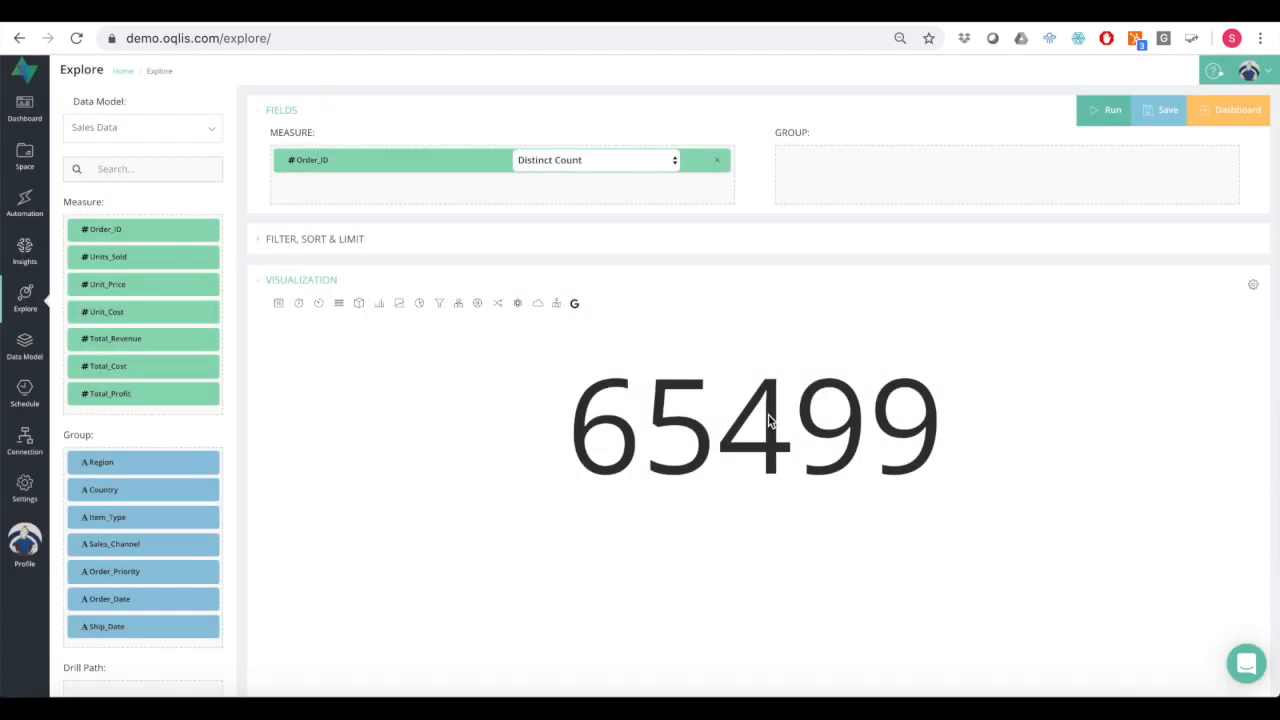
# - Add the exploration to the existing Monthly sales dashboard and narrow its new tile to about half its width
pyautogui.click(1227, 118)
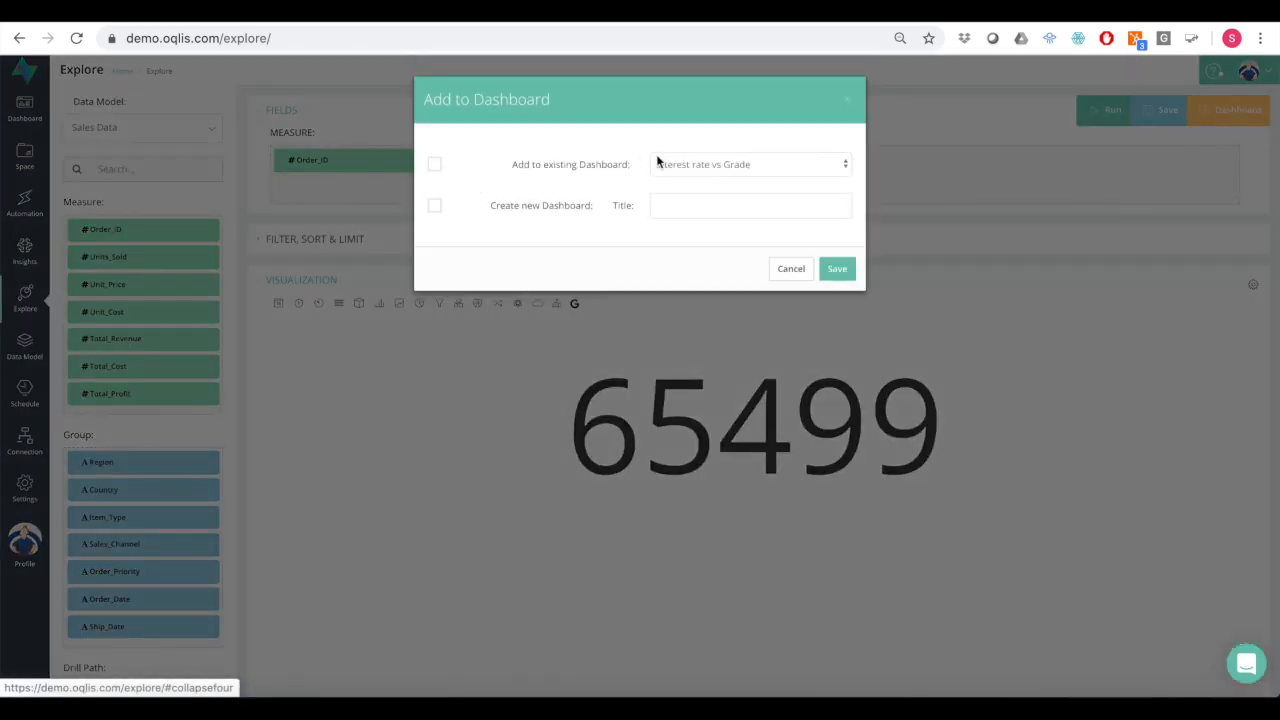
pyautogui.click(434, 166)
pyautogui.click(721, 162)
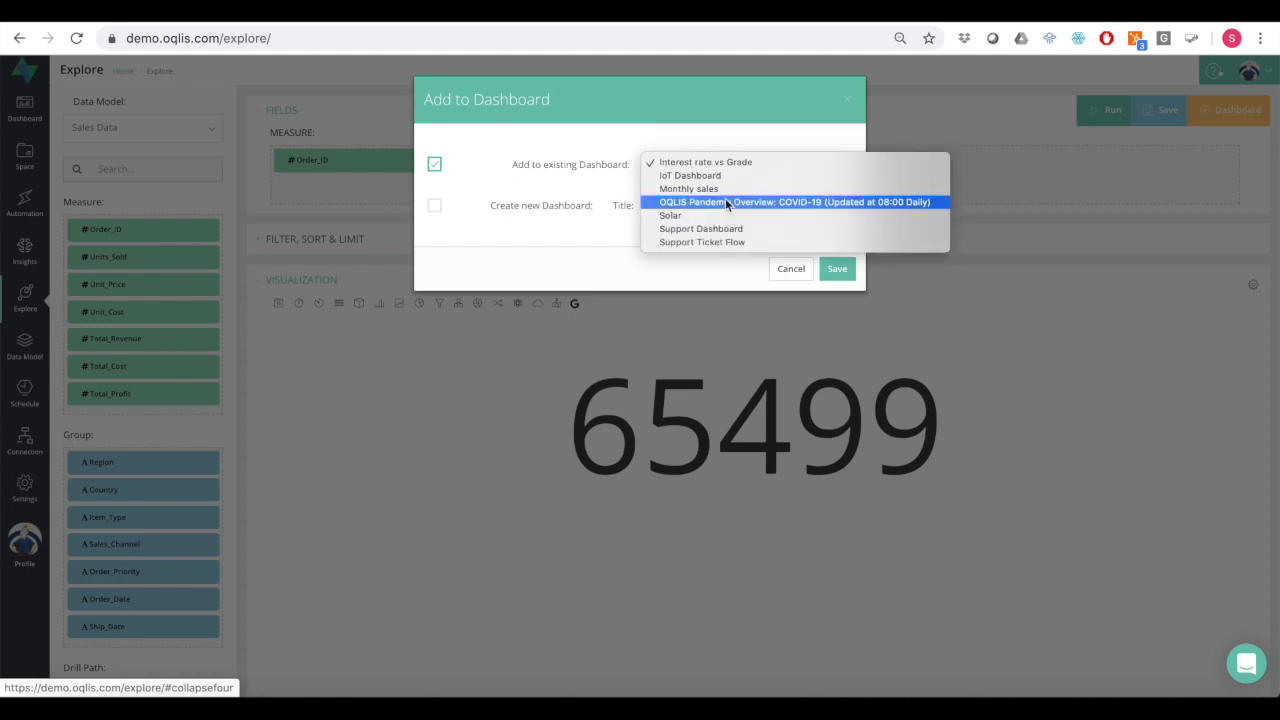
pyautogui.click(724, 190)
pyautogui.click(840, 271)
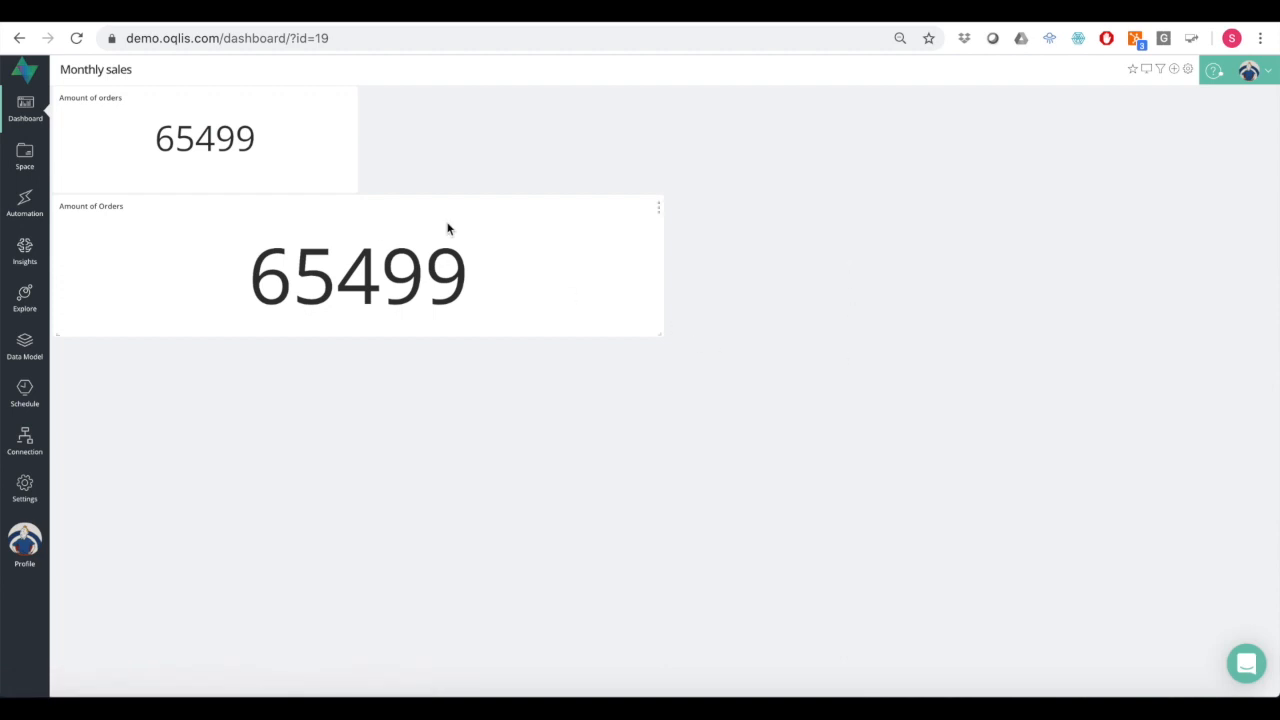
pyautogui.moveTo(659, 331); pyautogui.dragTo(357, 324)
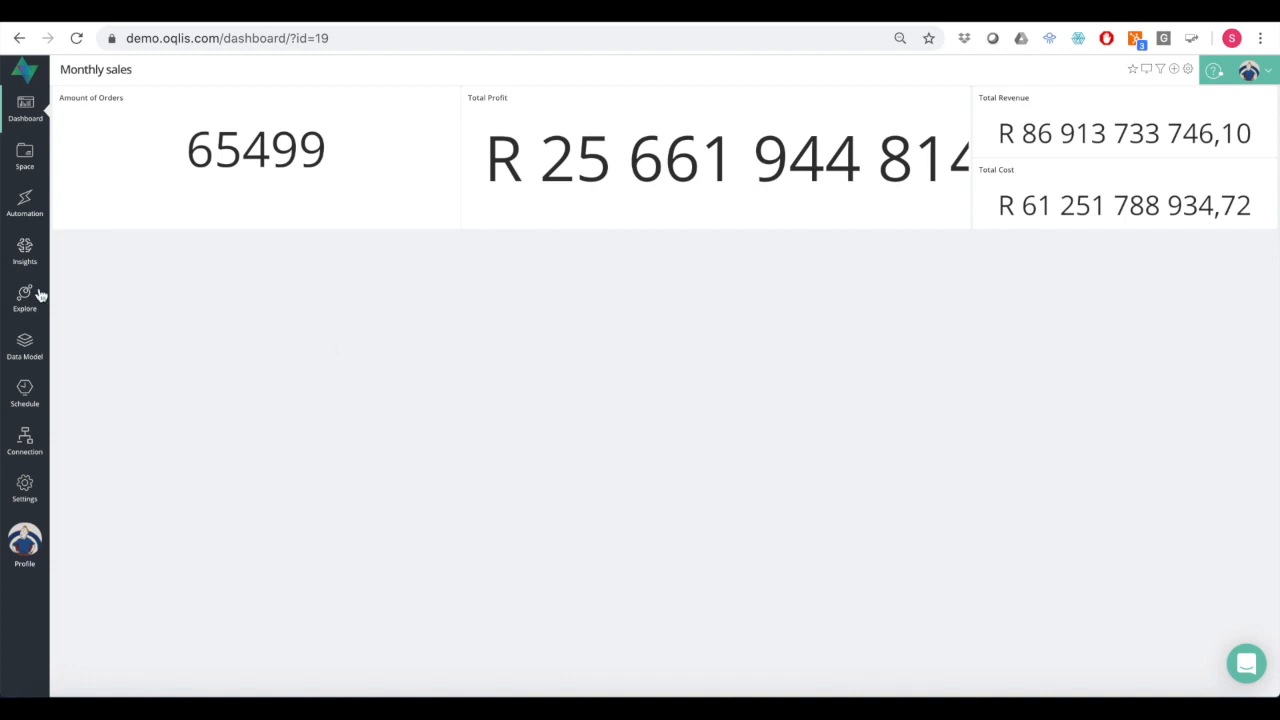
# - Start a new exploration on the Sales Data model with summed Total_Profit as the measure, grouped by Region
pyautogui.click(22, 295)
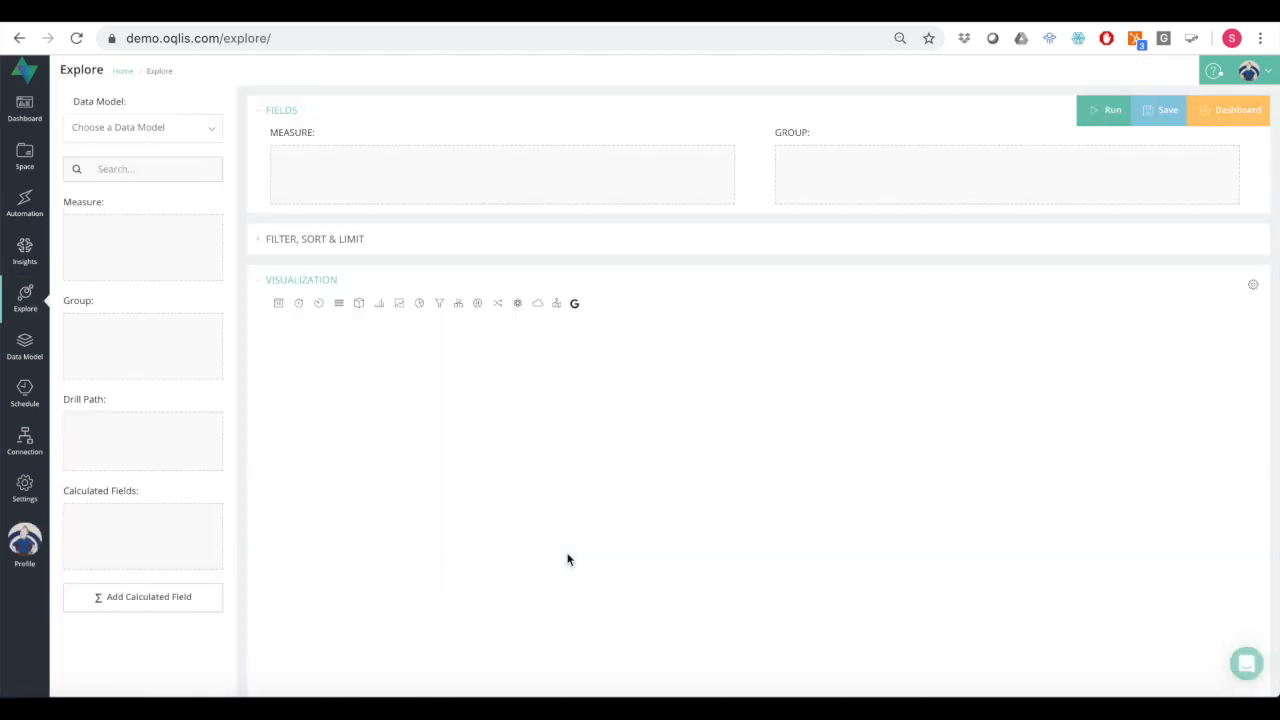
pyautogui.click(212, 134)
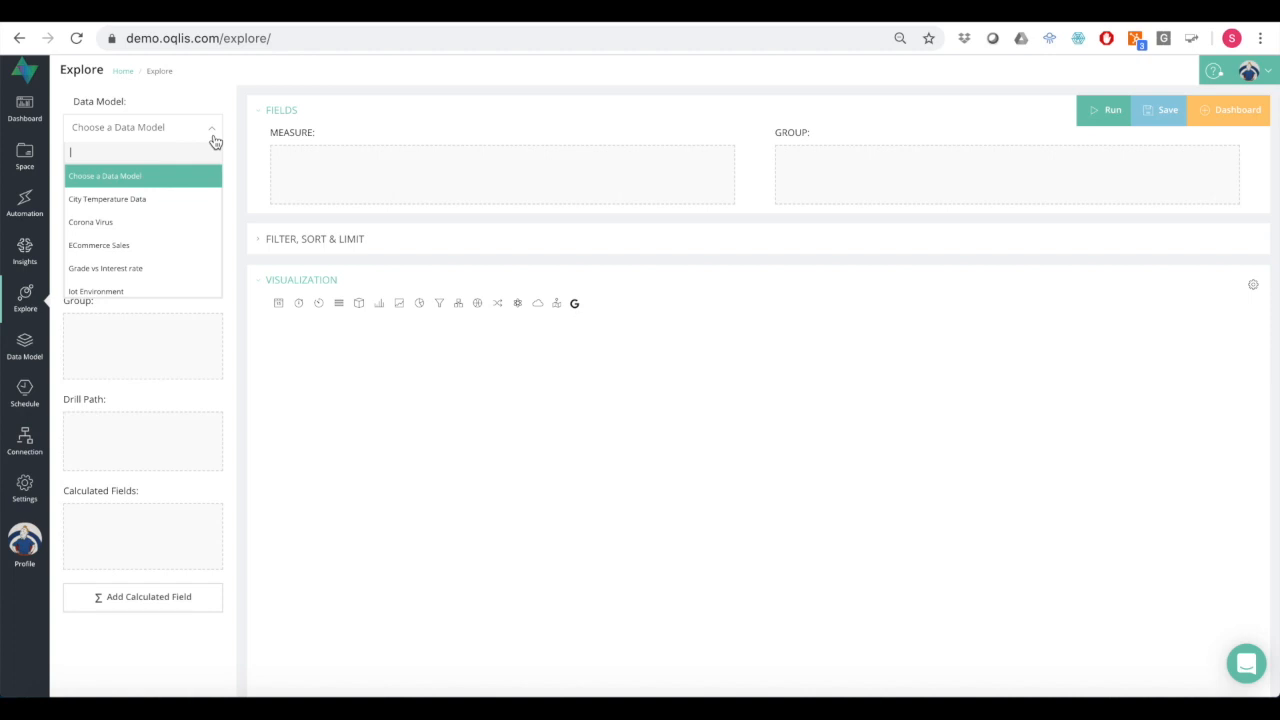
pyautogui.scroll(-1, 203, 243)
pyautogui.scroll(-3, 203, 243)
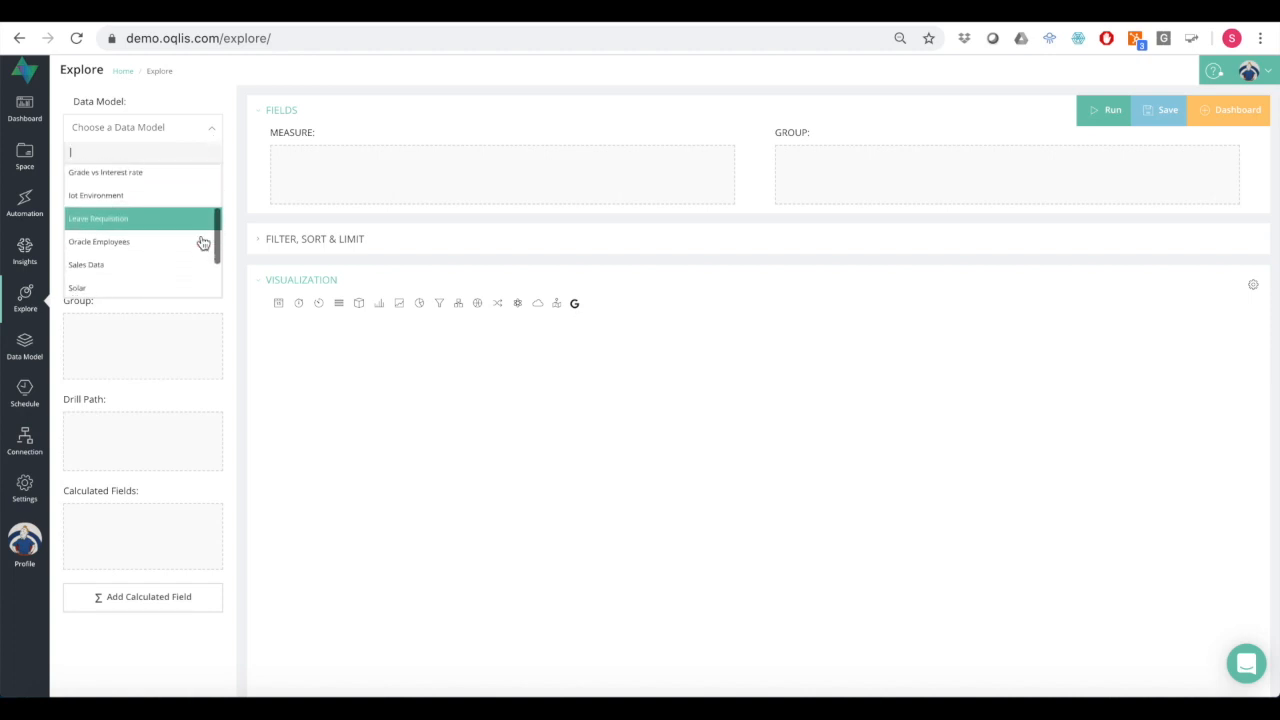
pyautogui.click(161, 254)
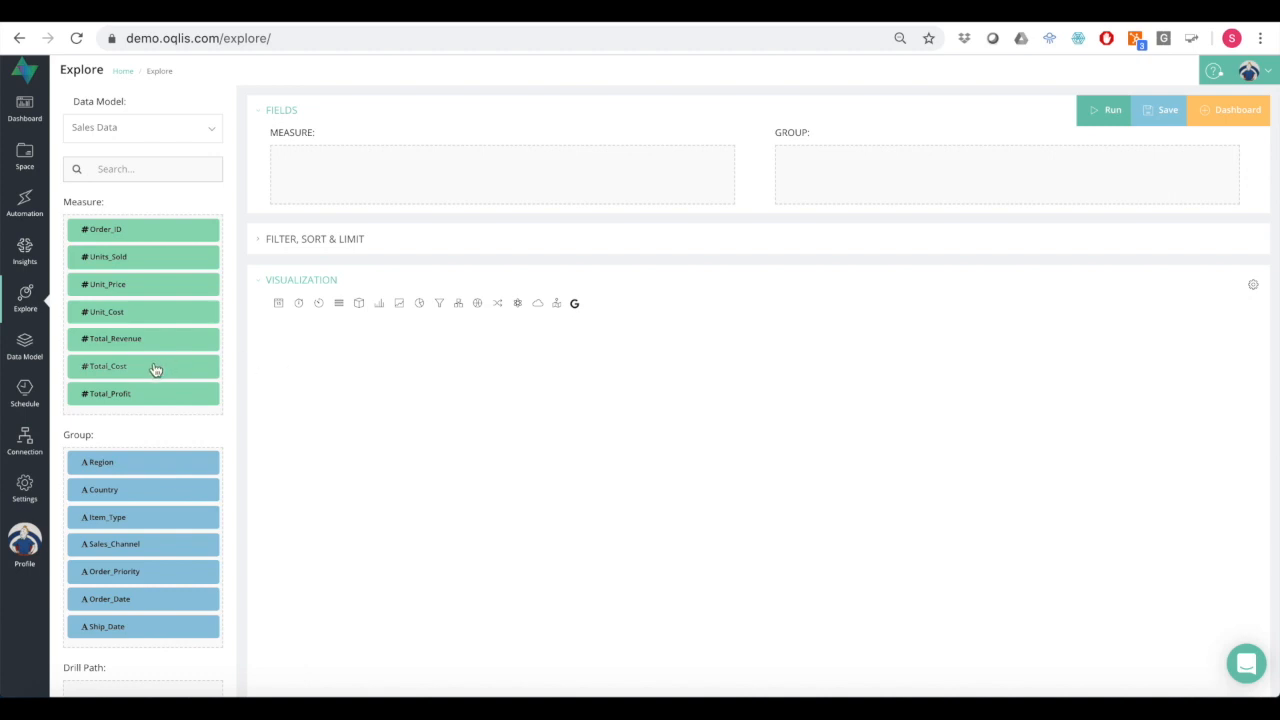
pyautogui.moveTo(143, 391); pyautogui.dragTo(443, 177)
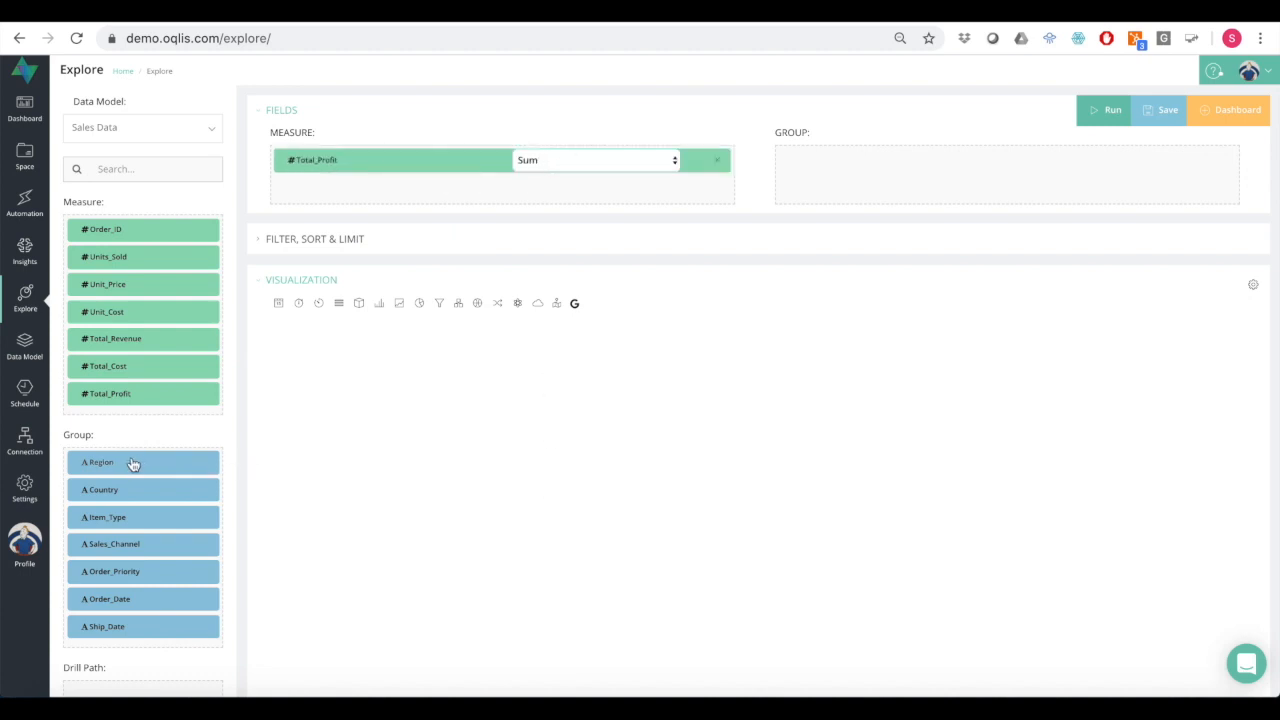
pyautogui.moveTo(127, 466); pyautogui.dragTo(951, 166)
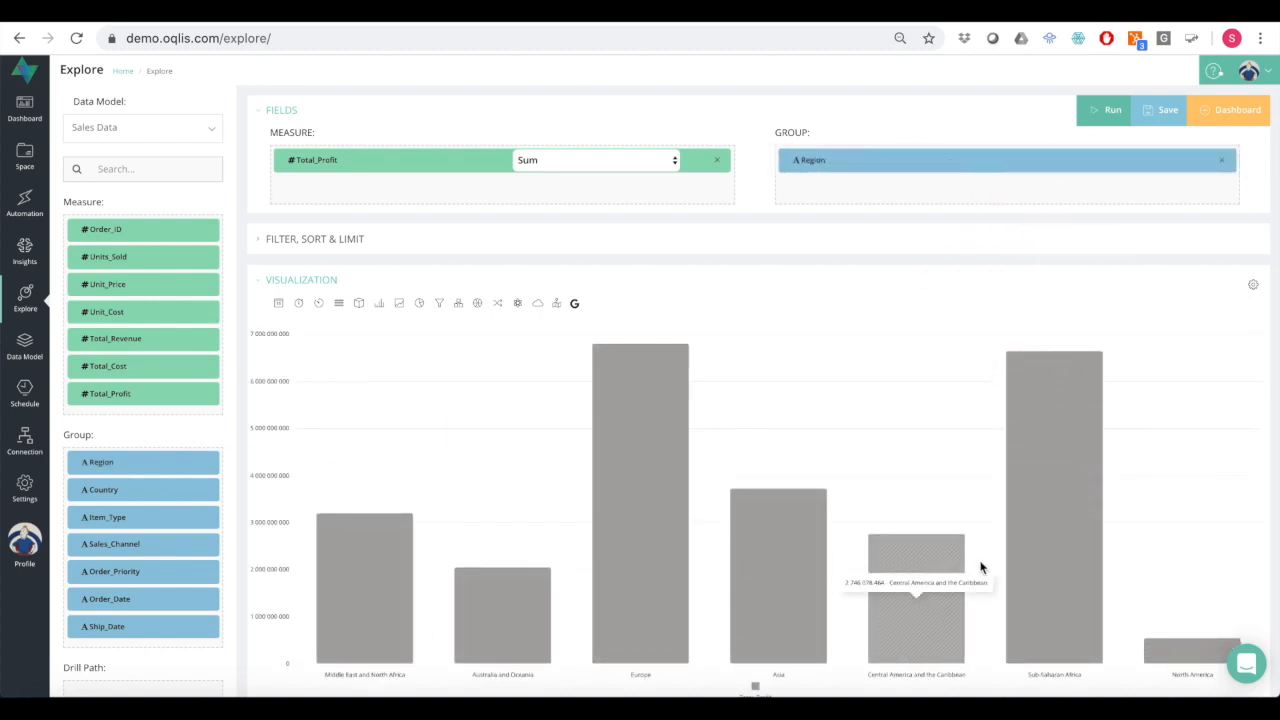
# - Set the bar chart's colour palette to OQLIS and add Region as a second group field
pyautogui.click(1252, 286)
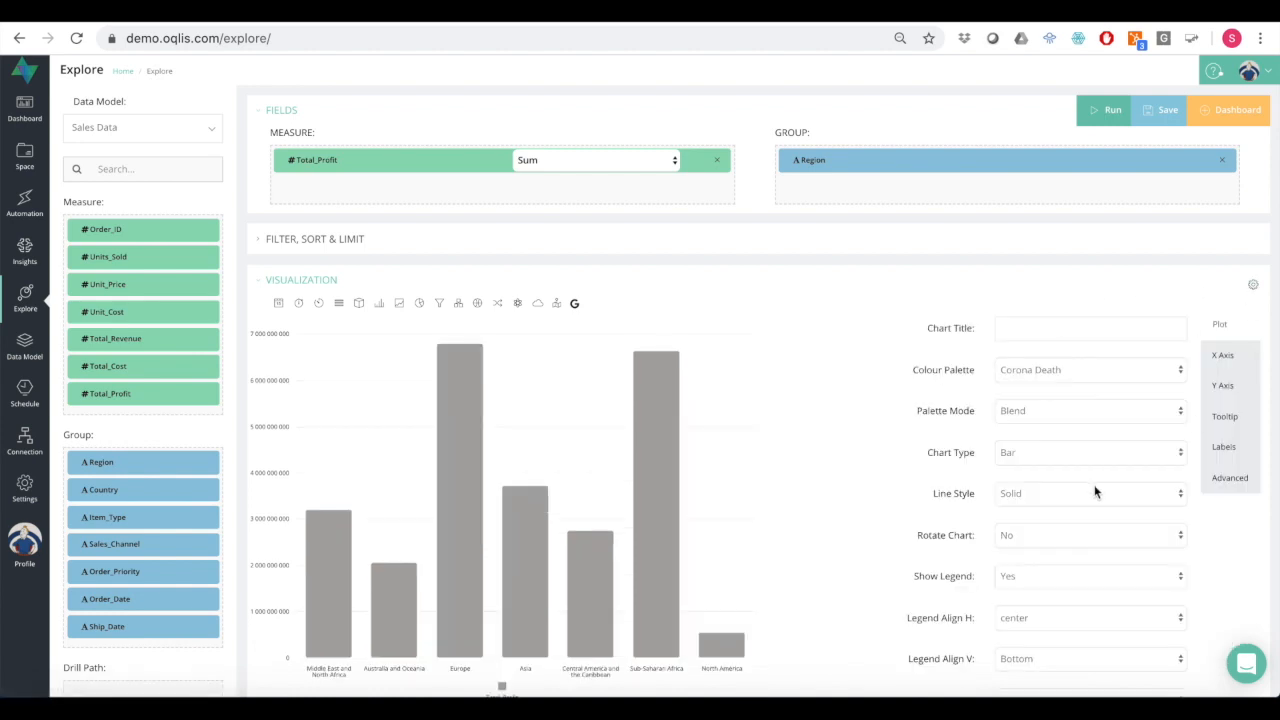
pyautogui.click(1125, 377)
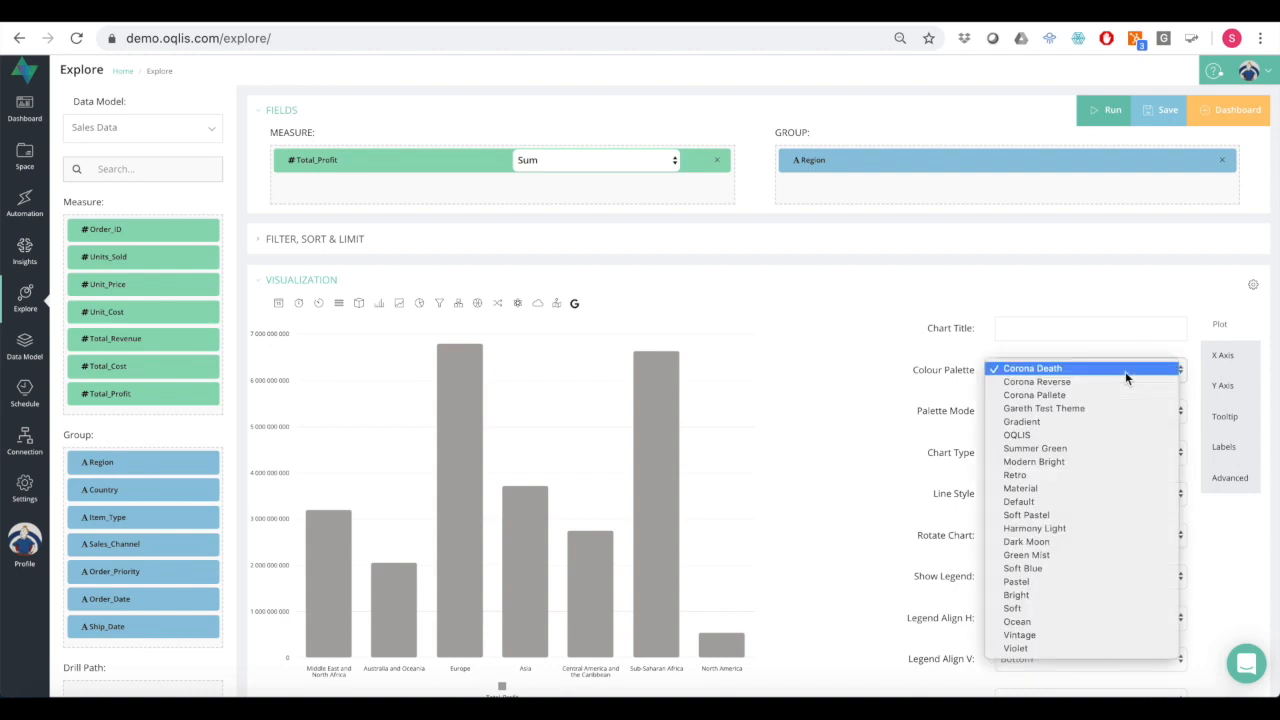
pyautogui.click(1110, 432)
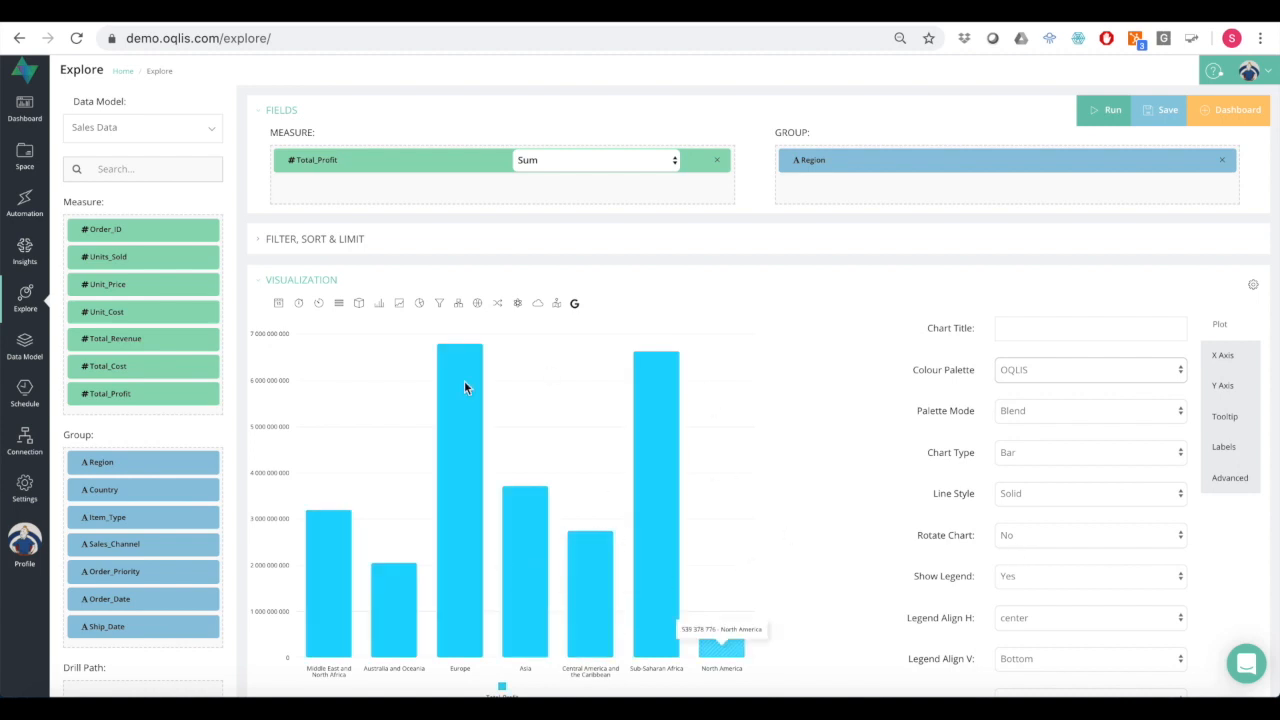
pyautogui.moveTo(148, 464); pyautogui.dragTo(865, 195)
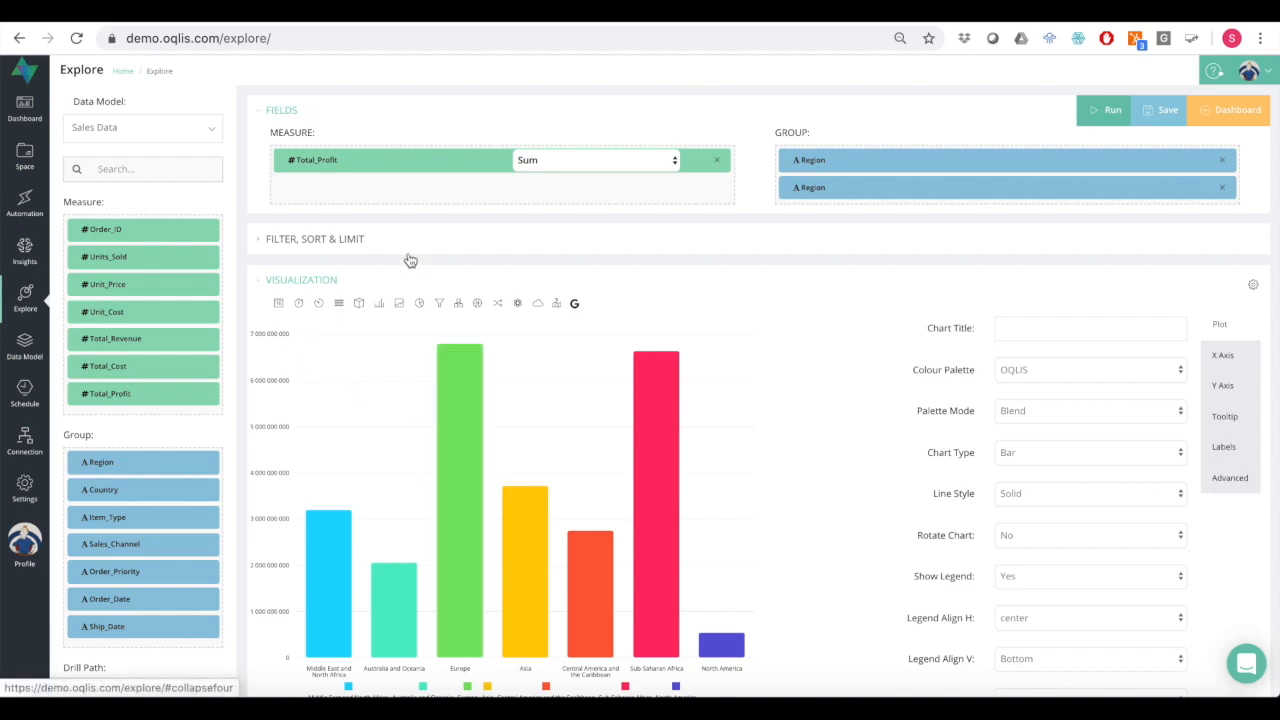
# - Sort the results by Total_Profit in ascending order and rerun the query
pyautogui.click(286, 251)
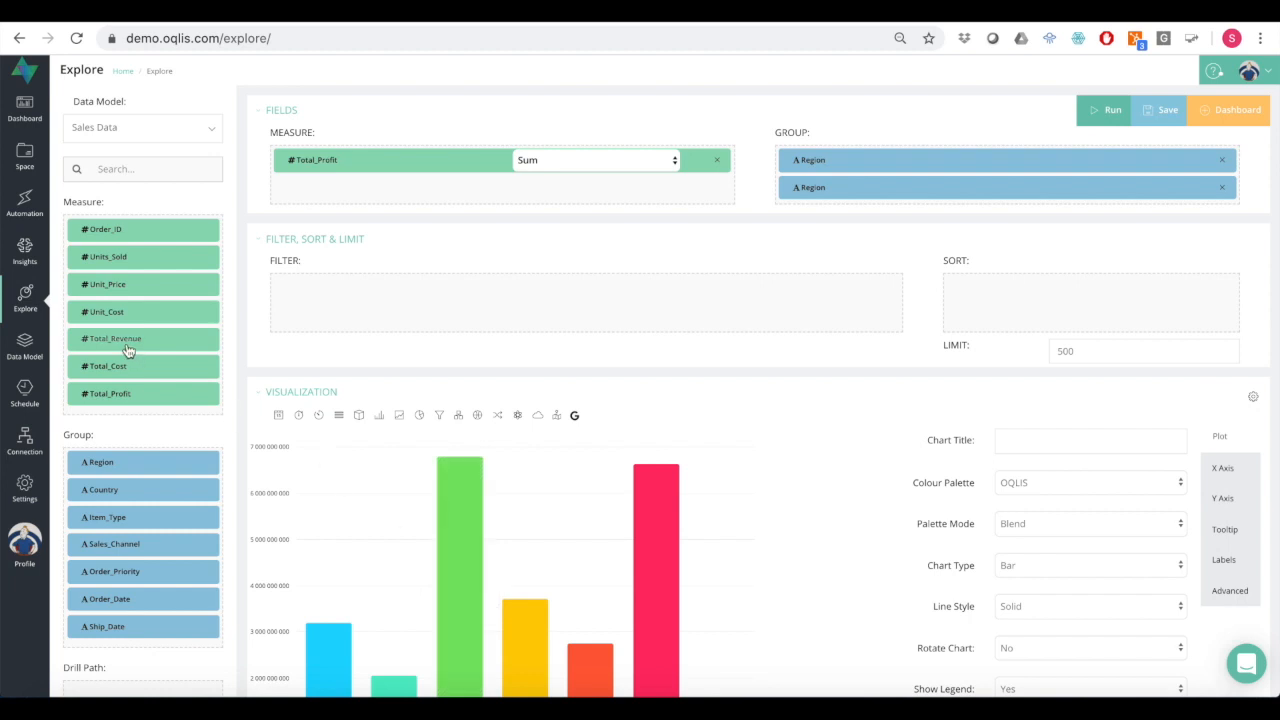
pyautogui.moveTo(120, 393); pyautogui.dragTo(1079, 302)
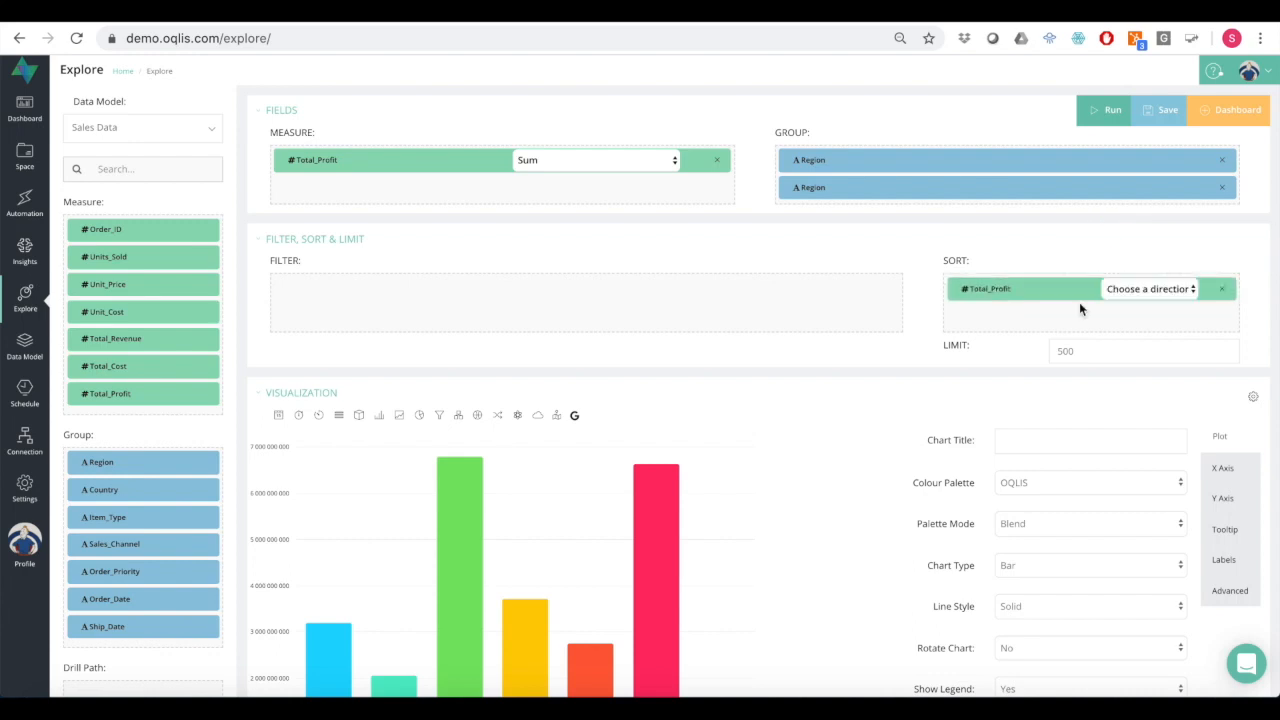
pyautogui.click(1170, 289)
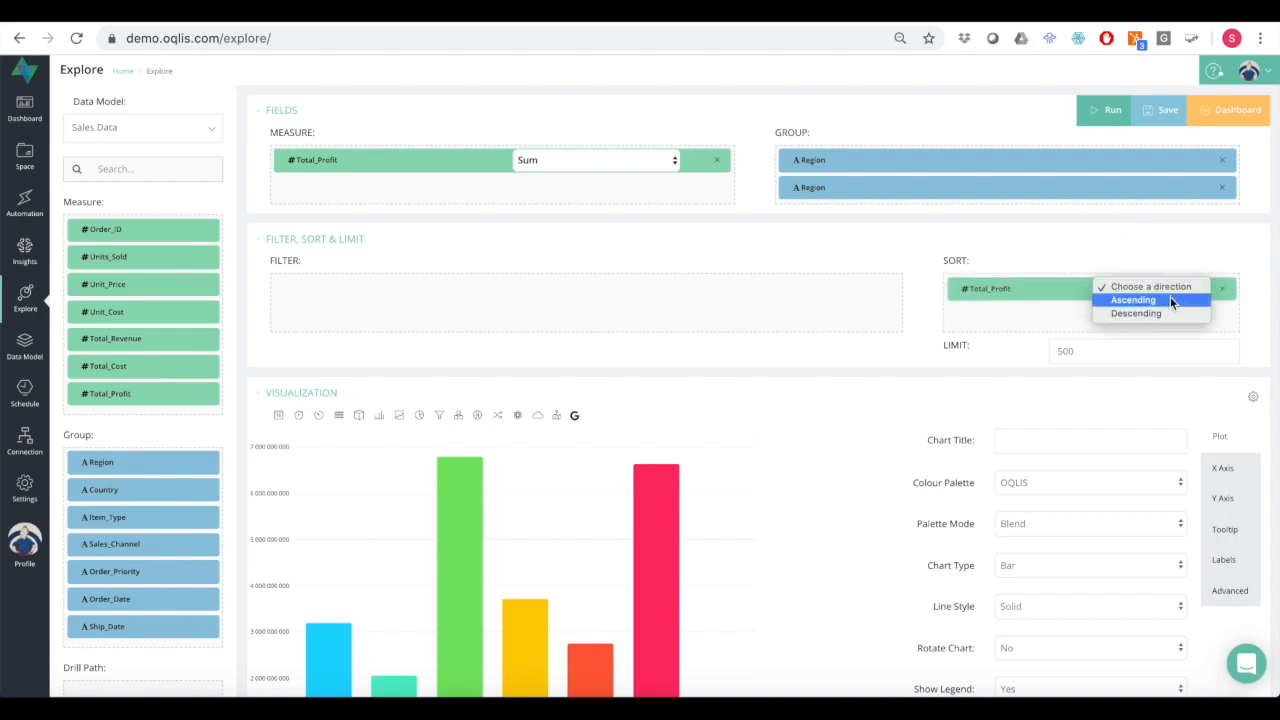
pyautogui.click(1170, 298)
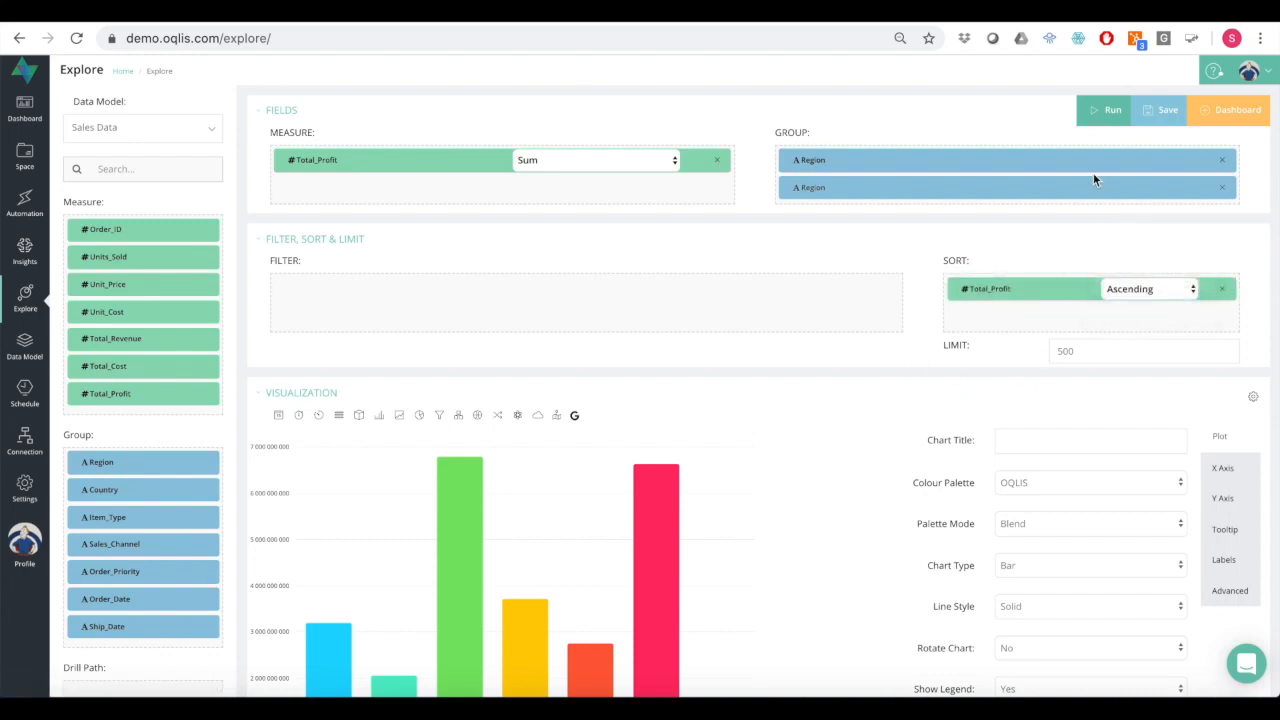
pyautogui.click(1103, 110)
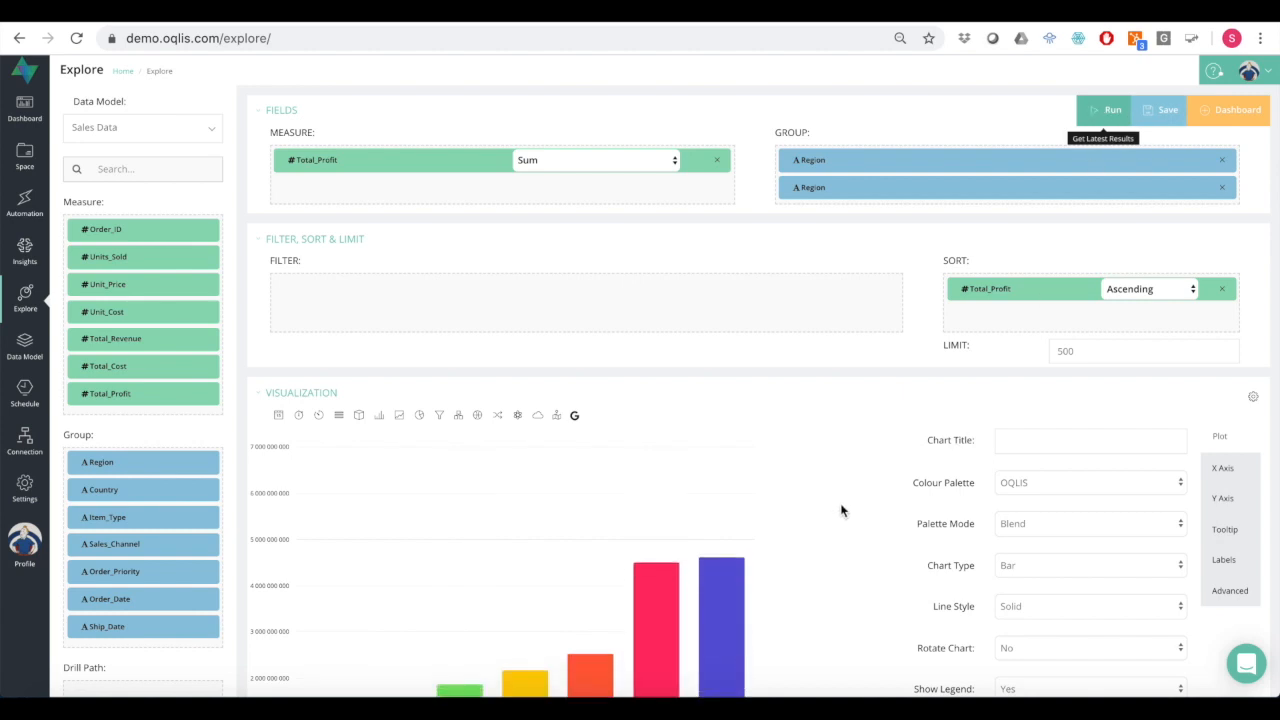
# - Set Rotate Chart to Yes so the Total_Profit by Region bars run horizontally
pyautogui.scroll(-3, 840, 508)
pyautogui.scroll(-2, 643, 475)
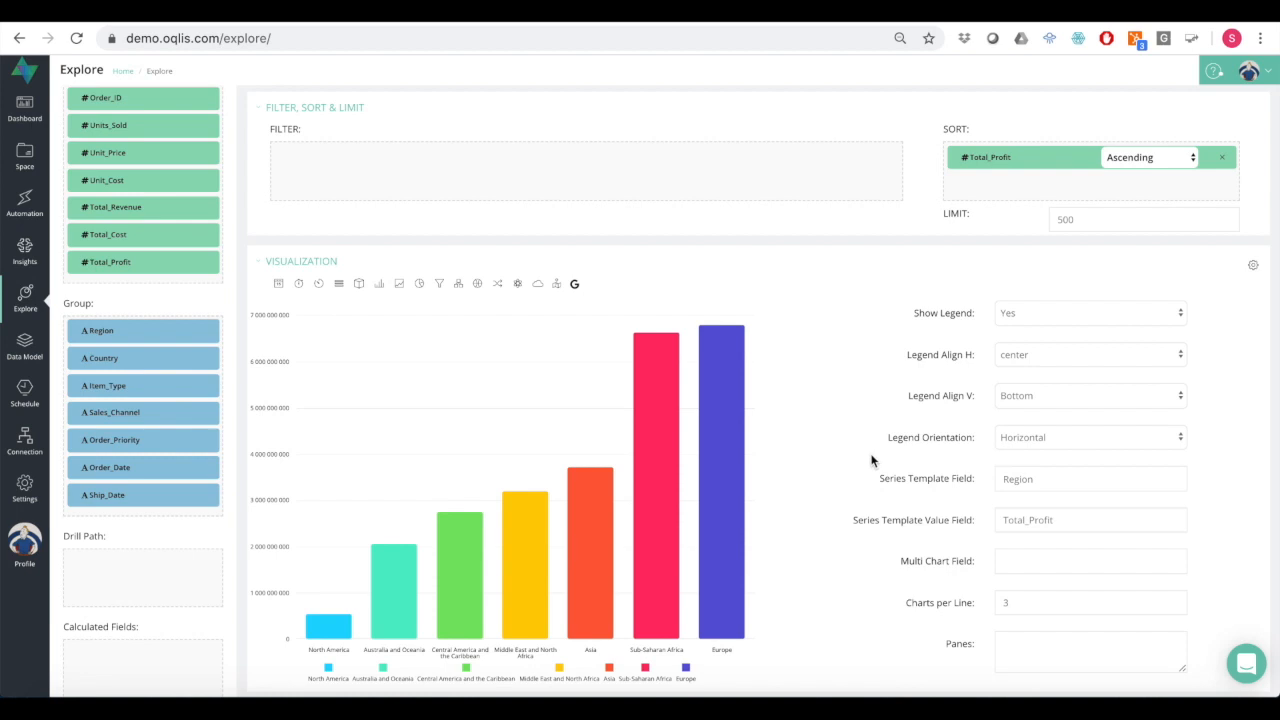
pyautogui.scroll(5, 896, 458)
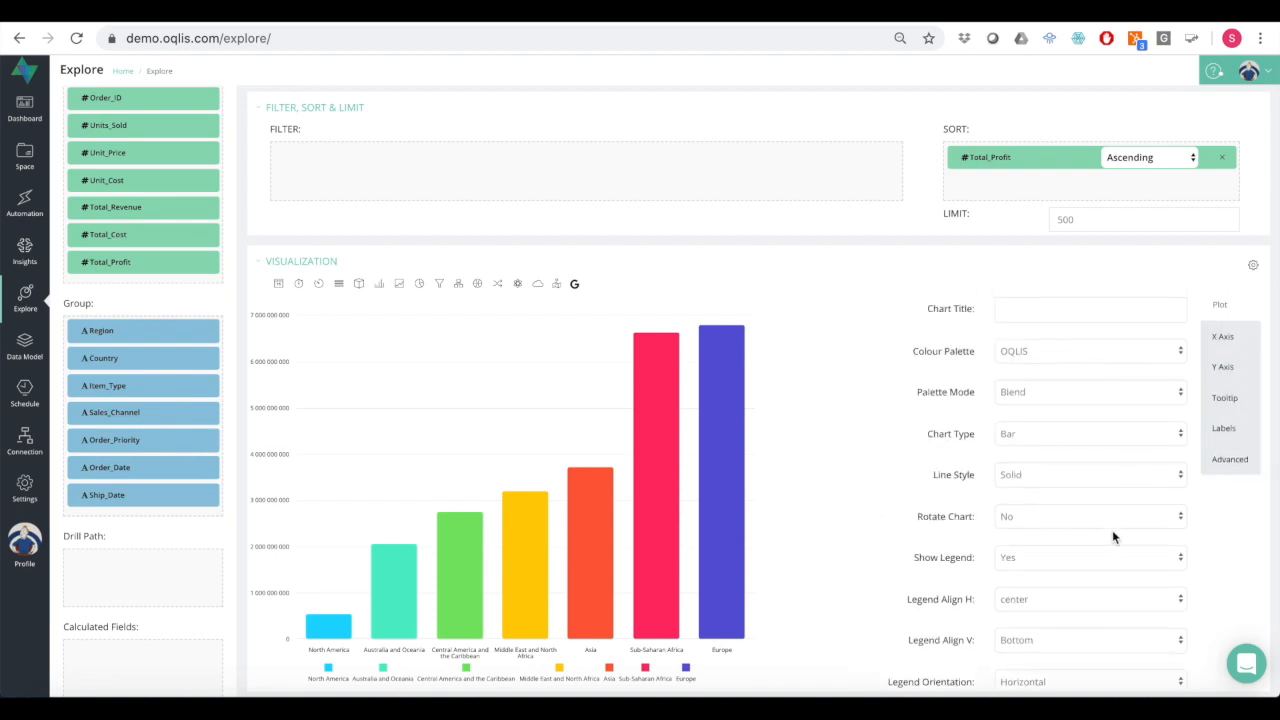
pyautogui.scroll(-2, 1112, 537)
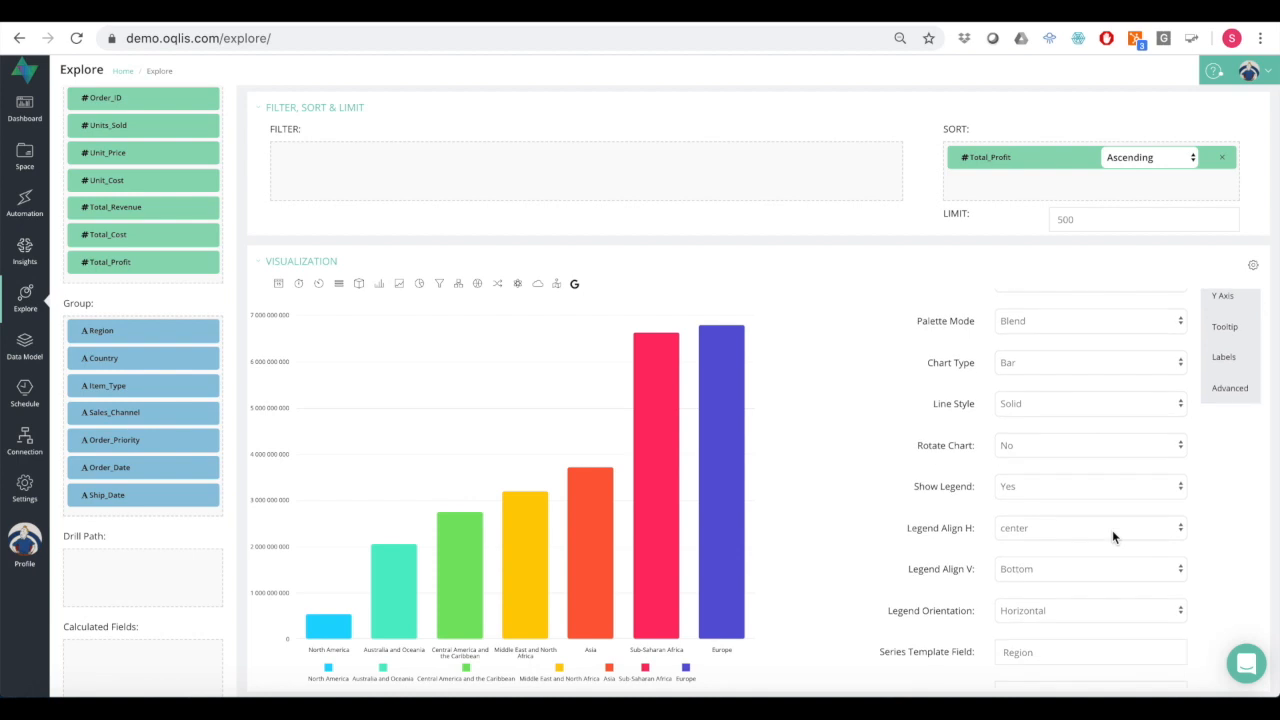
pyautogui.scroll(-1, 1112, 530)
pyautogui.click(1112, 423)
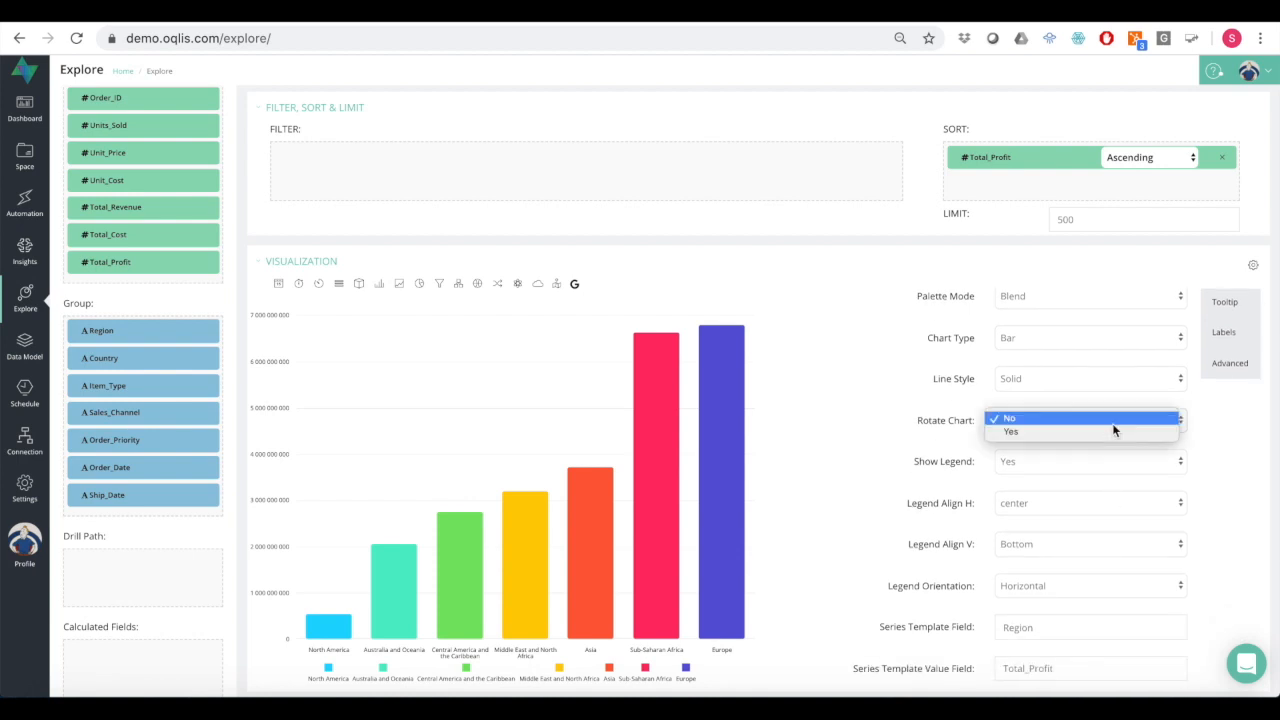
pyautogui.click(1107, 433)
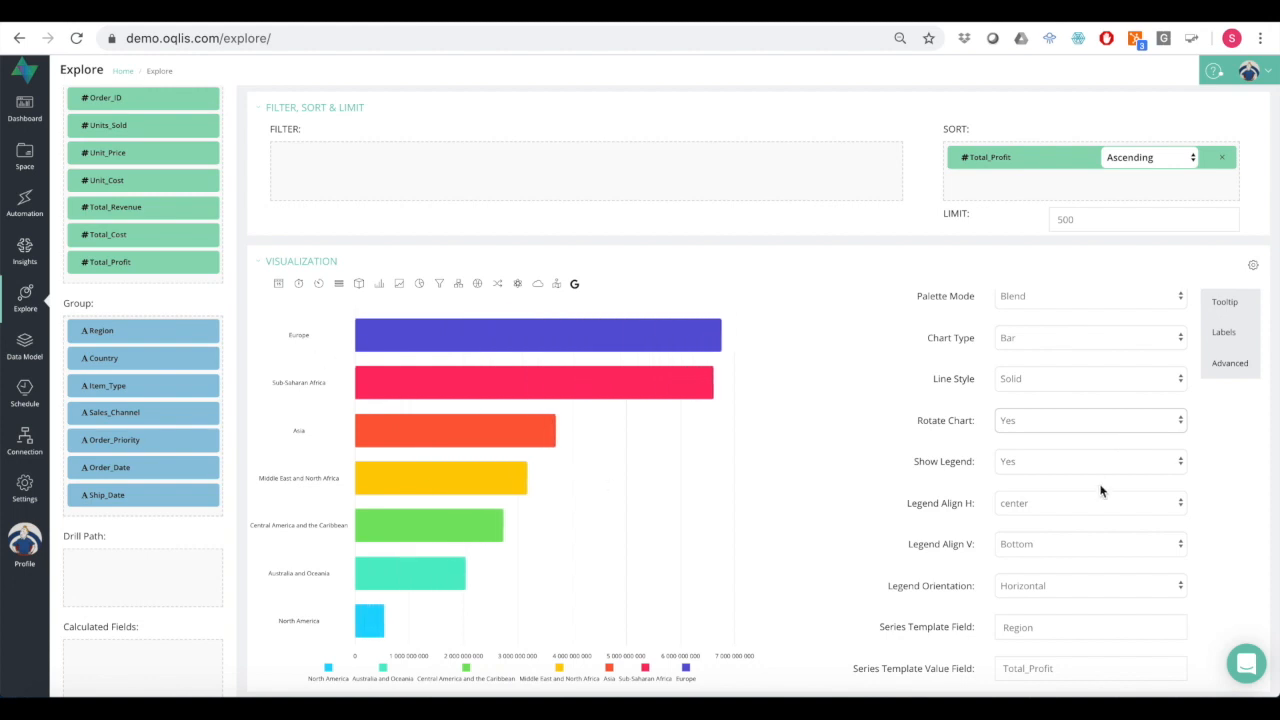
# - Turn off the chart legend by setting Show Legend to No
pyautogui.scroll(-2, 1100, 490)
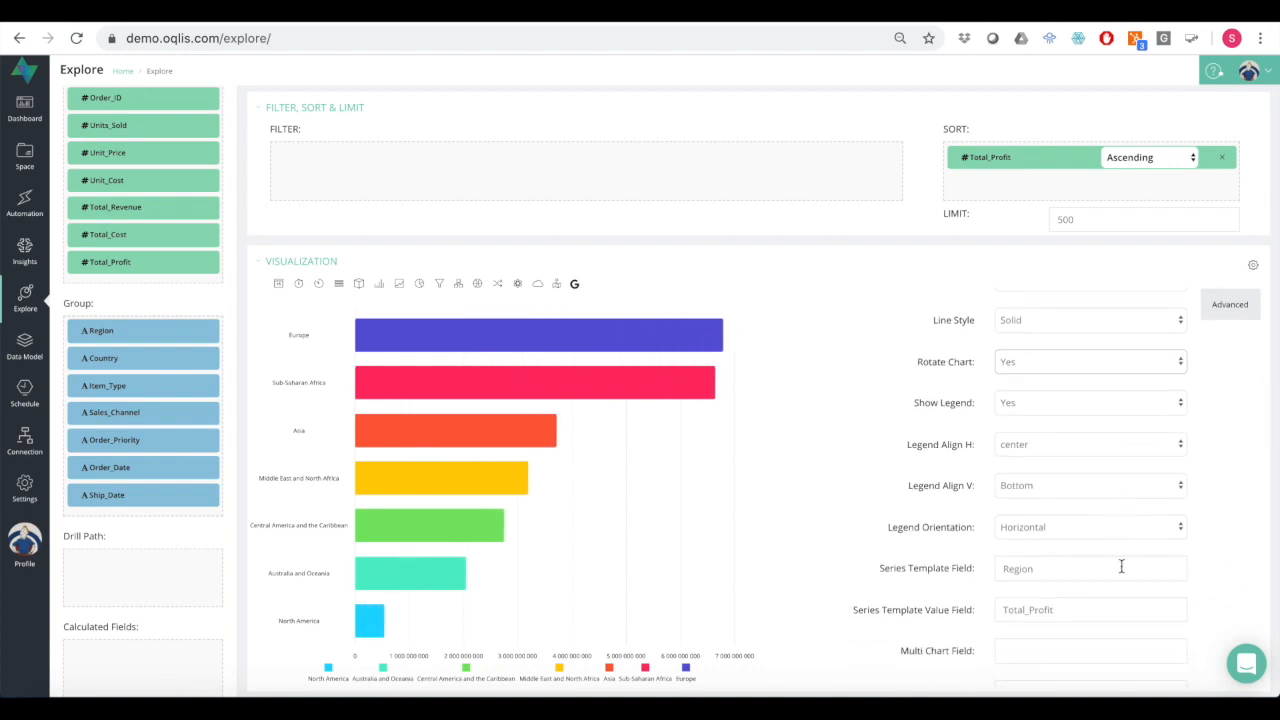
pyautogui.scroll(-1, 1121, 567)
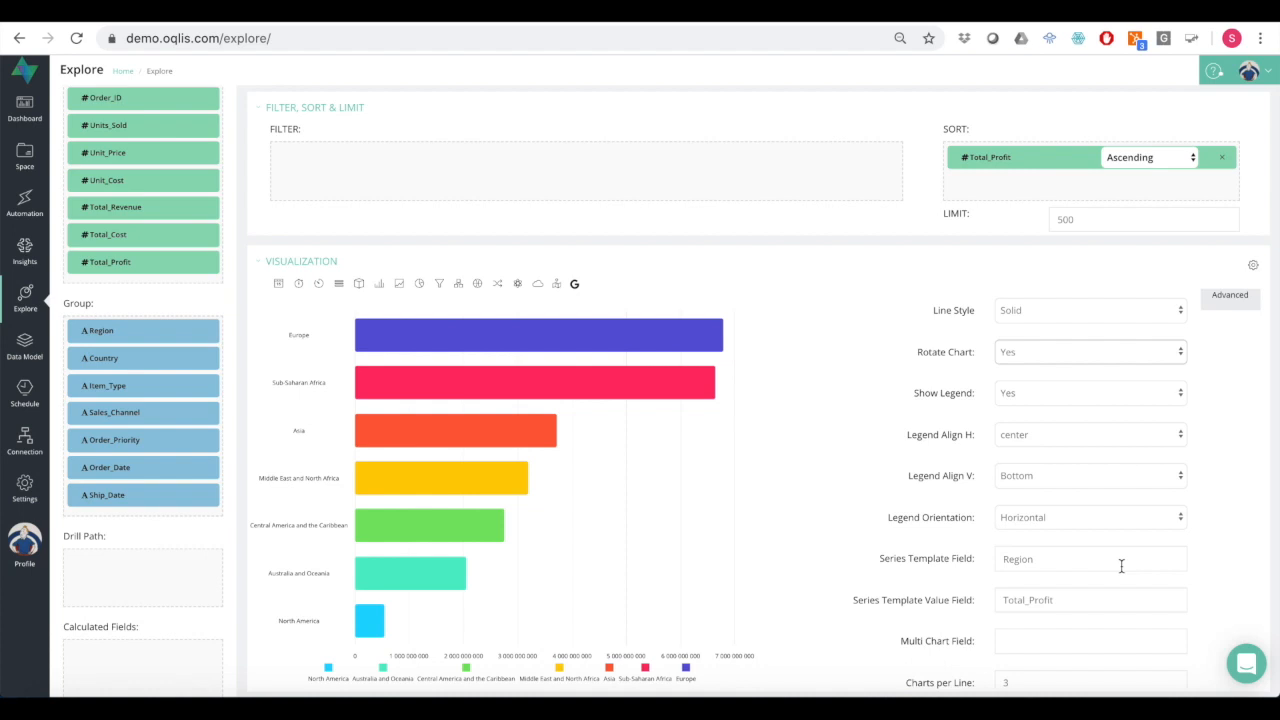
pyautogui.scroll(-5, 1121, 567)
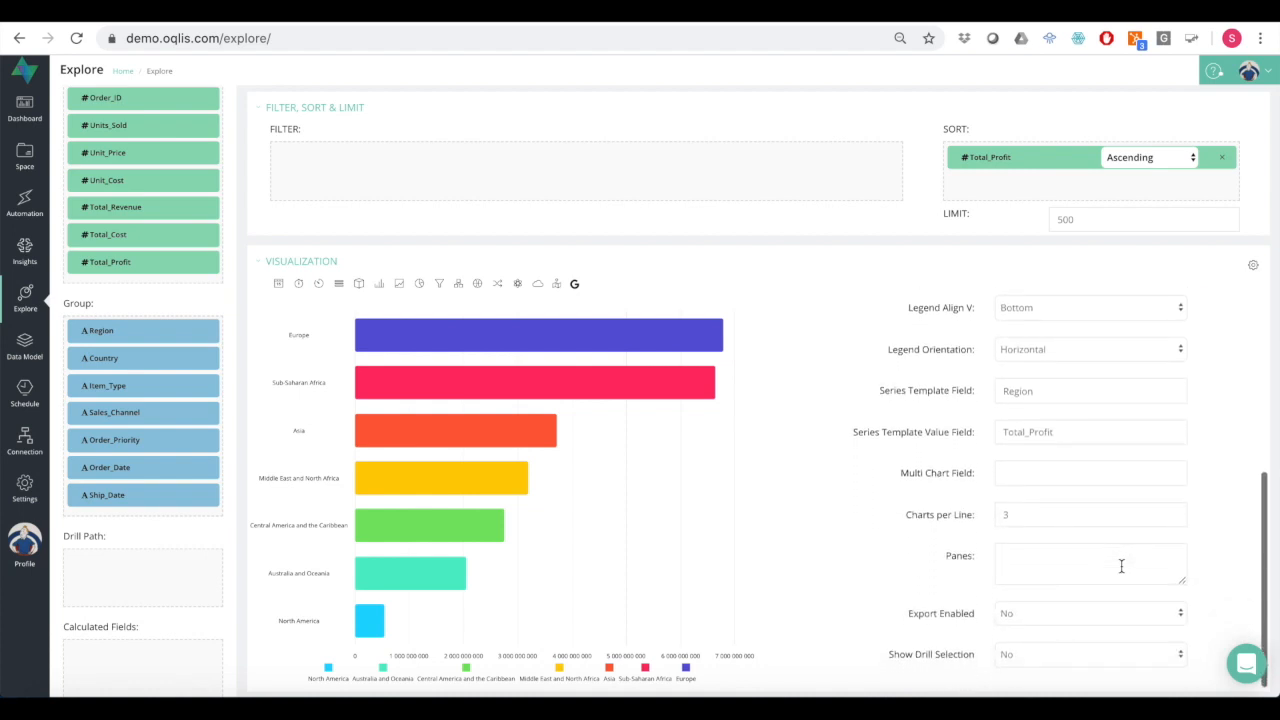
pyautogui.scroll(3, 1121, 567)
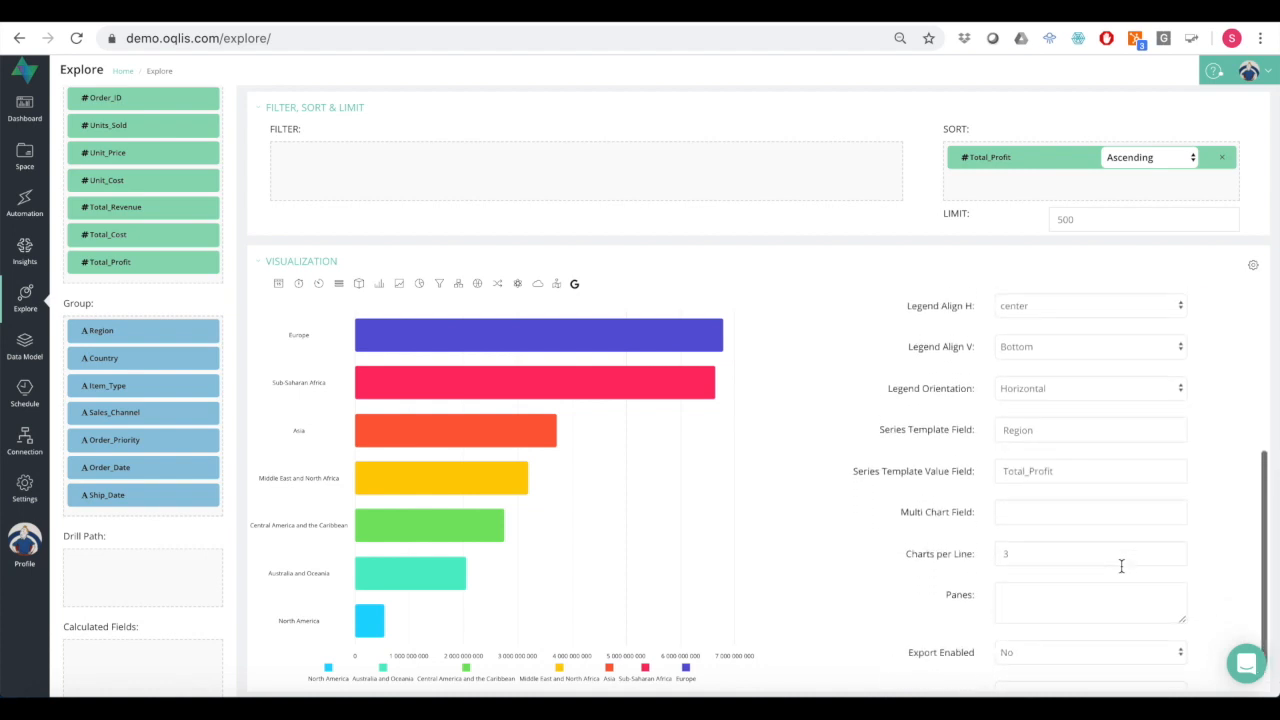
pyautogui.scroll(3, 1121, 567)
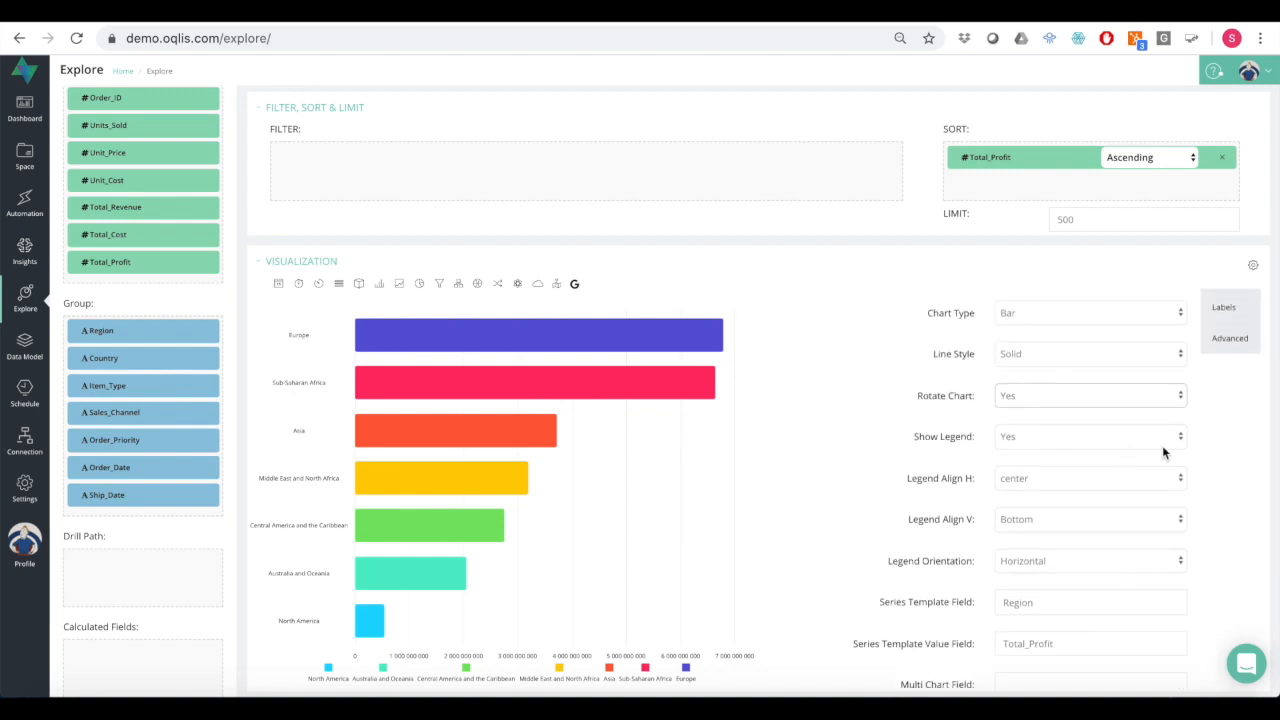
pyautogui.click(1158, 440)
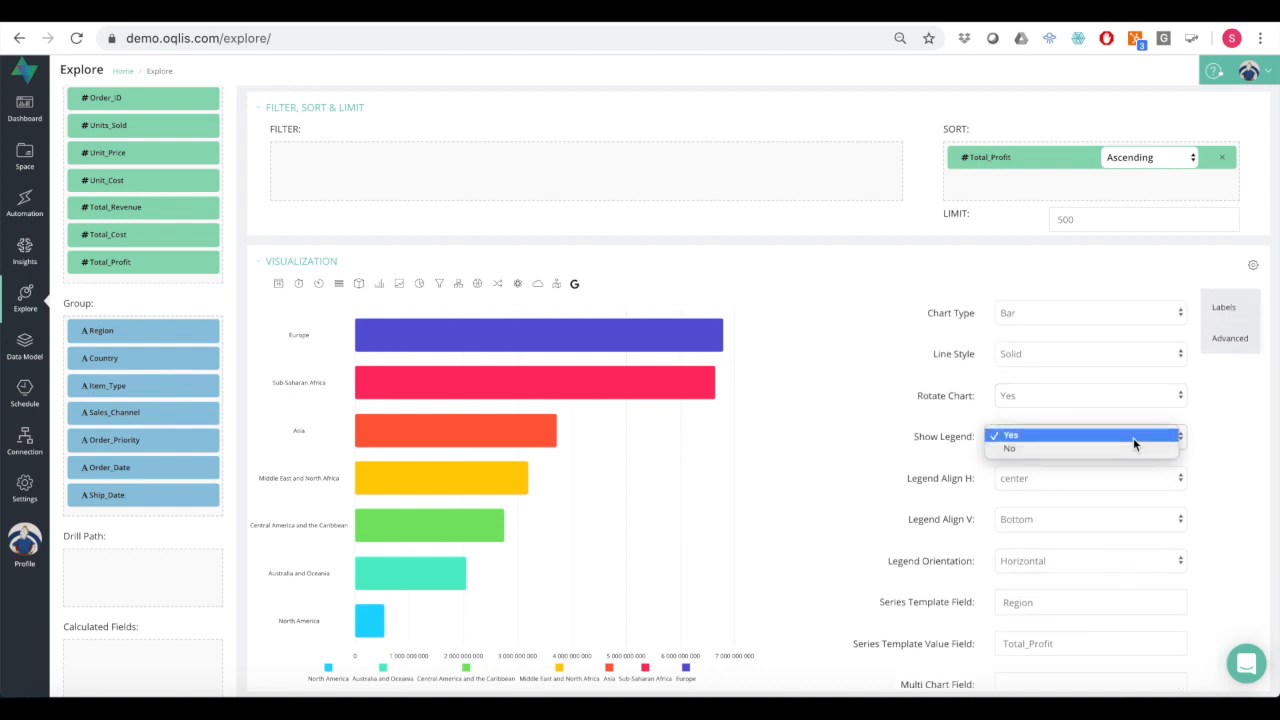
pyautogui.click(1129, 447)
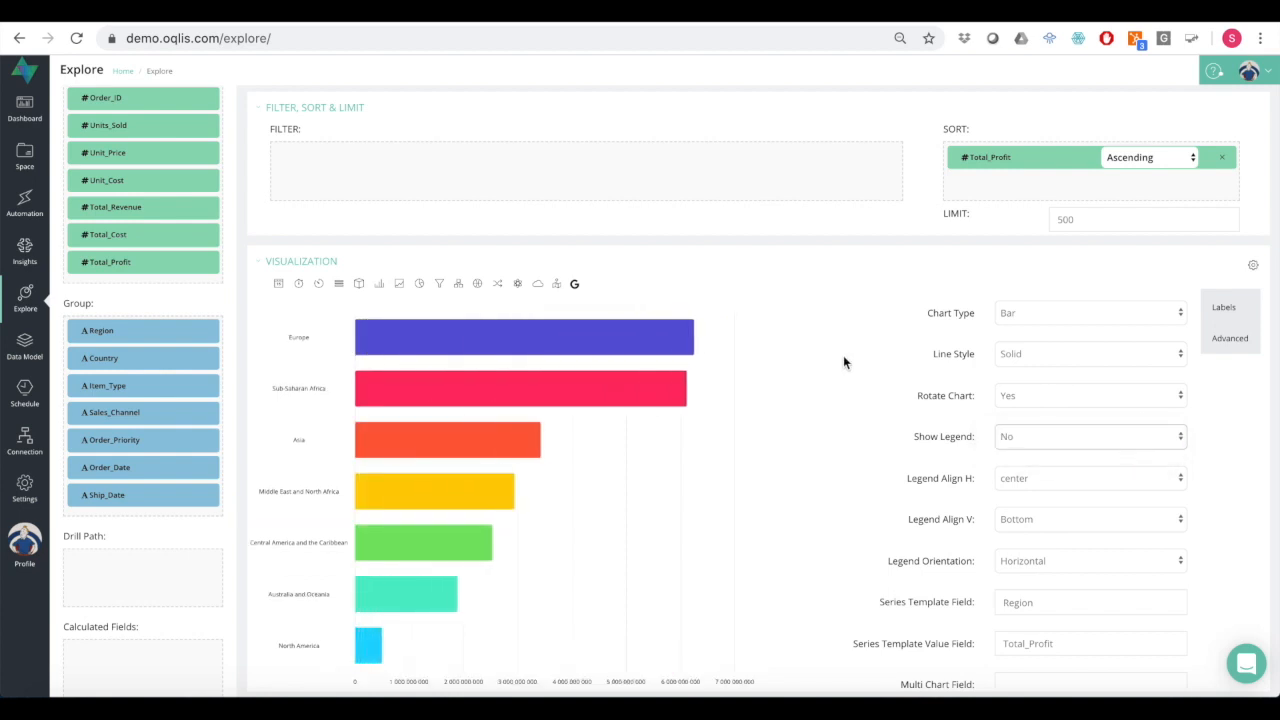
# - Build the drill path from the Country, Item_Type and Sales_Channel fields, in that order
pyautogui.scroll(2, 843, 355)
pyautogui.scroll(2, 807, 175)
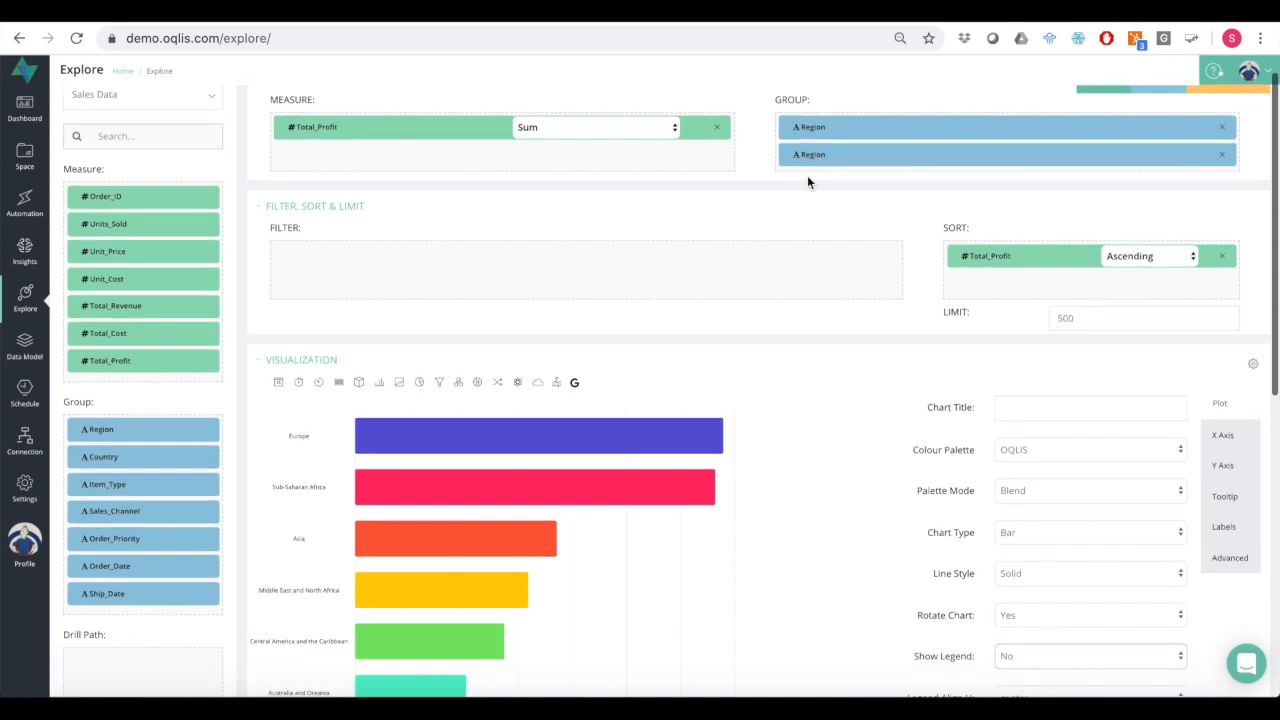
pyautogui.scroll(-2, 807, 175)
pyautogui.scroll(2, 807, 175)
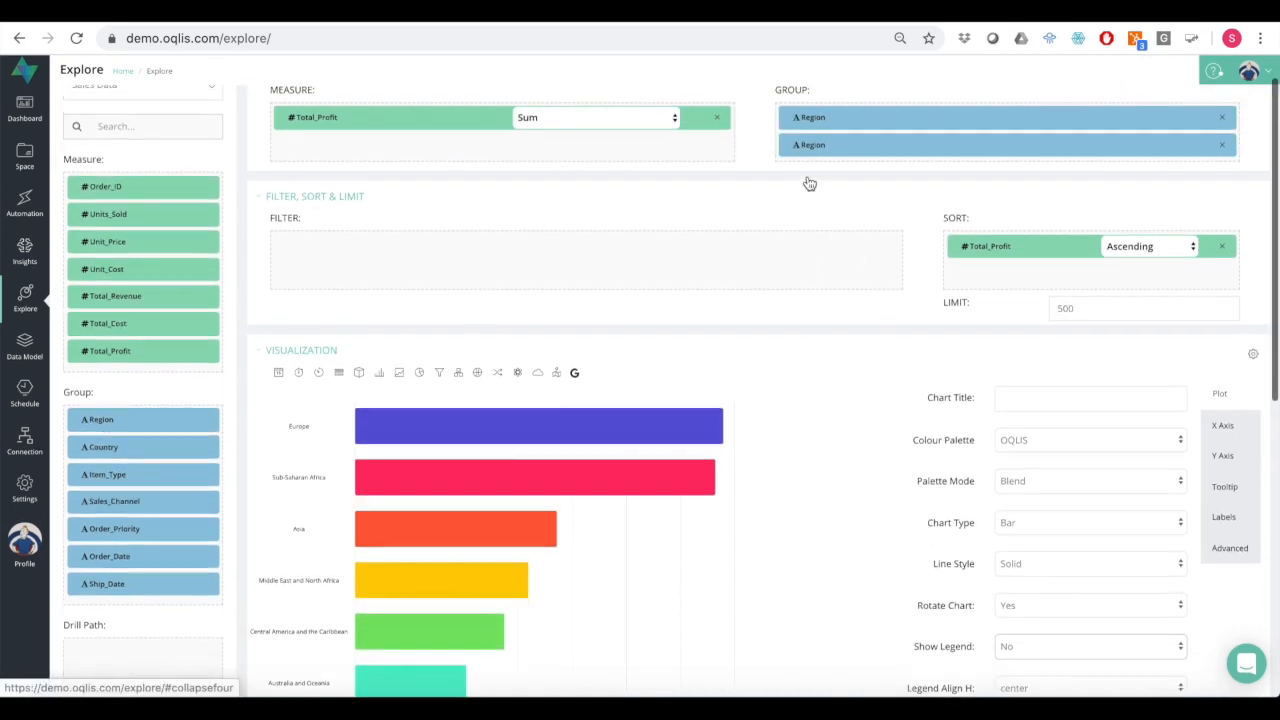
pyautogui.scroll(-1, 810, 183)
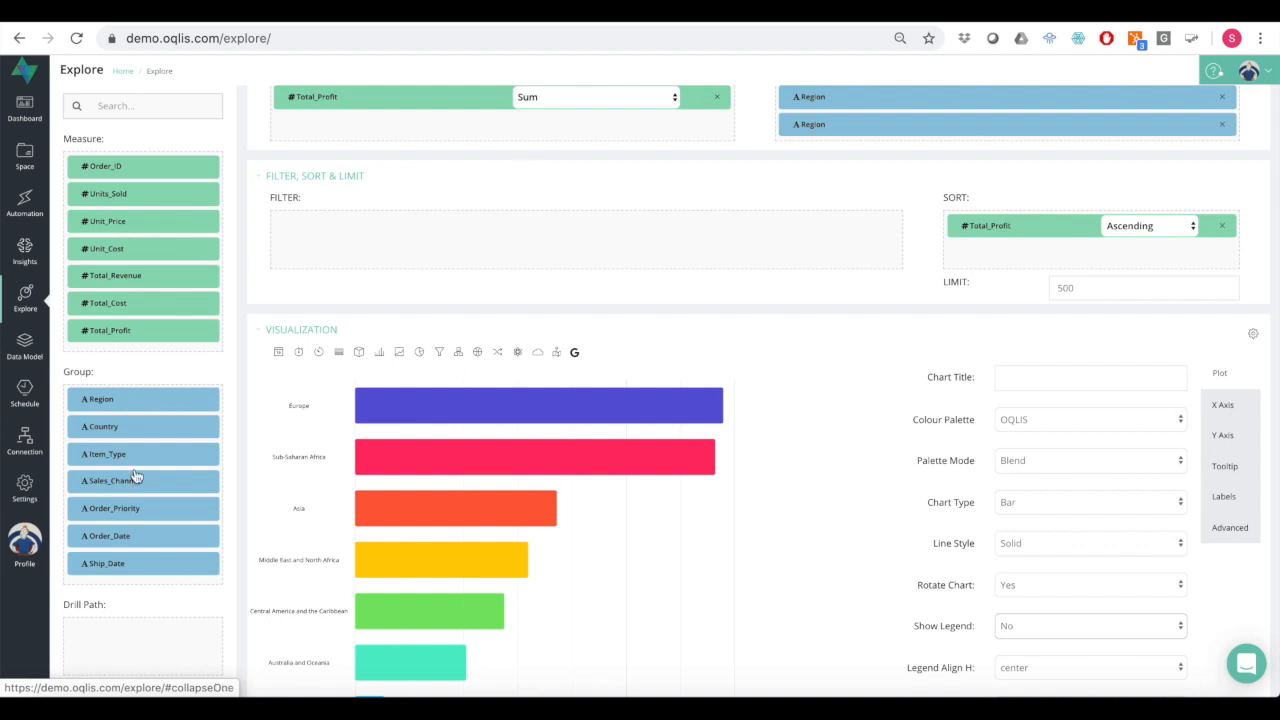
pyautogui.moveTo(425, 419)
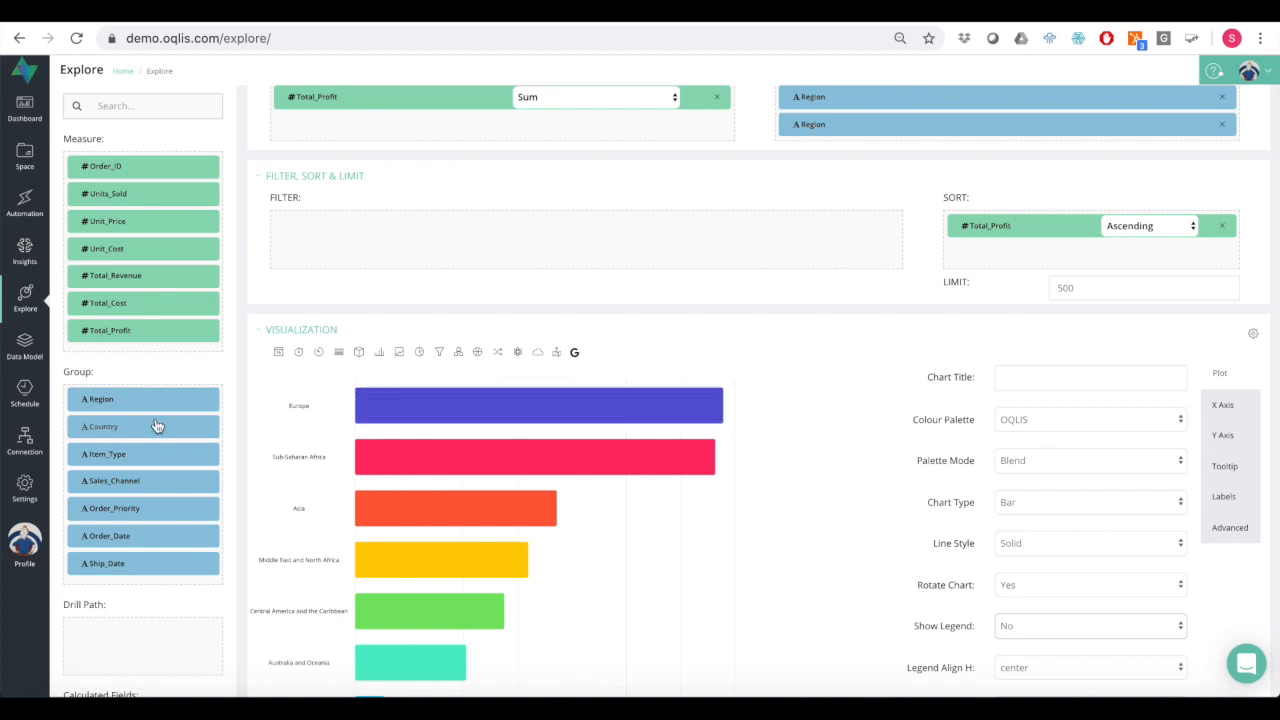
pyautogui.moveTo(156, 430); pyautogui.dragTo(152, 640)
pyautogui.scroll(-1, 178, 515)
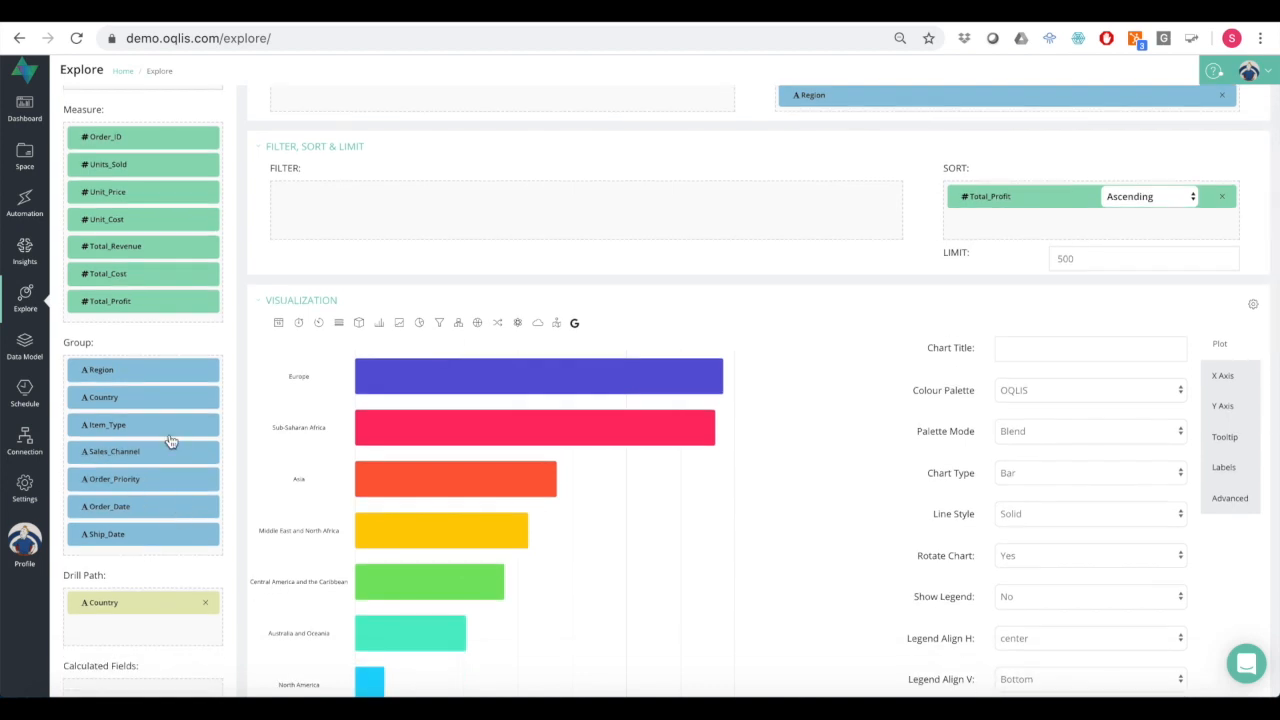
pyautogui.moveTo(169, 434); pyautogui.dragTo(168, 632)
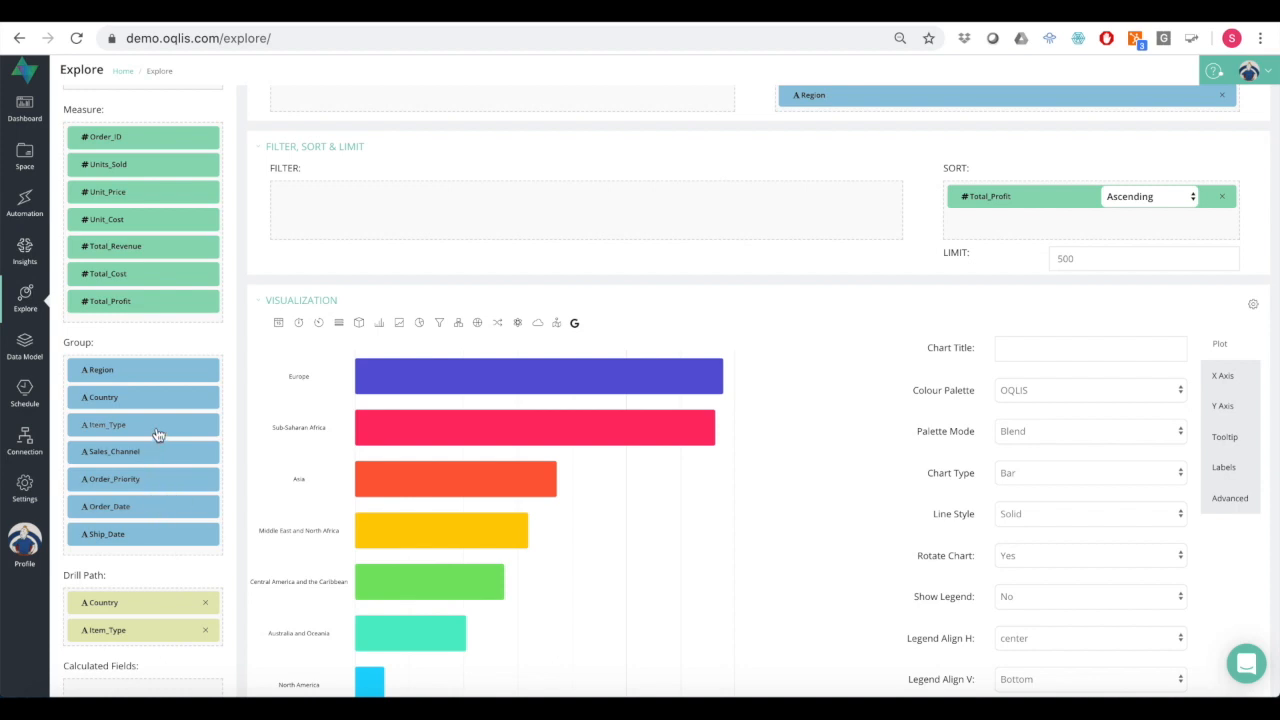
pyautogui.moveTo(166, 456); pyautogui.dragTo(164, 660)
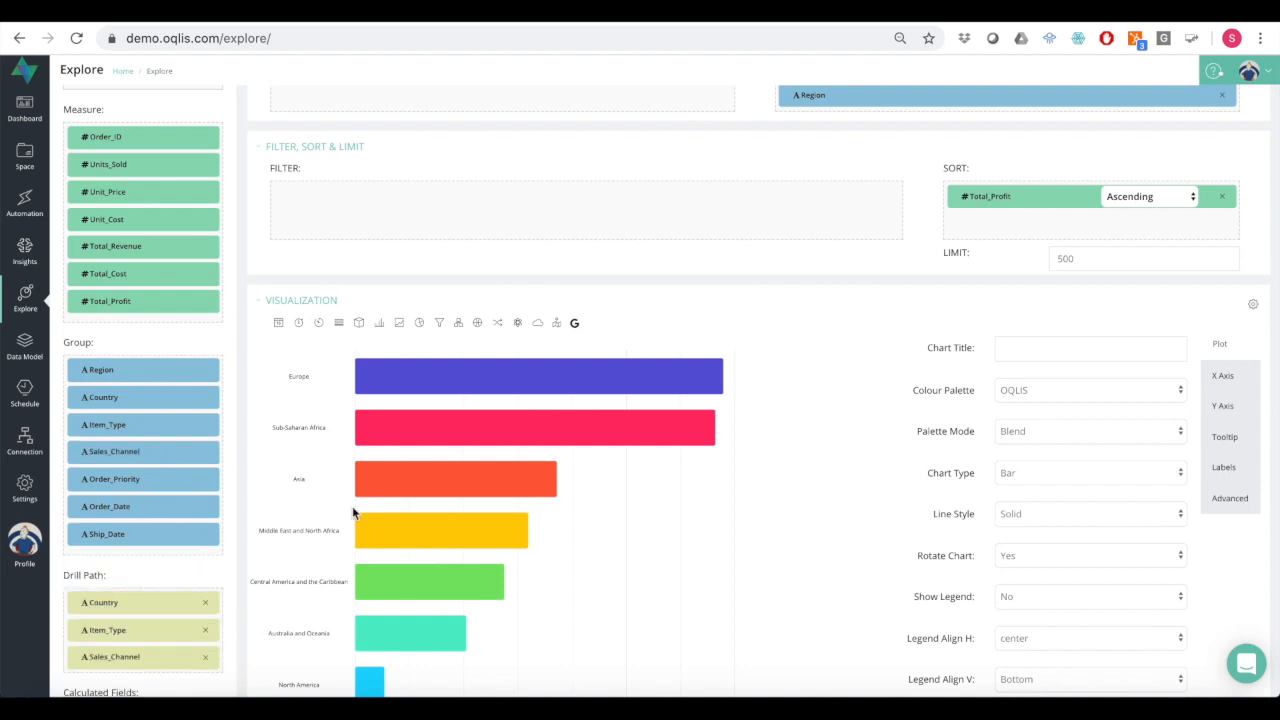
# - Test the drill path by drilling from the Europe bar into a country and its Baby Food item type, down to sales channels
pyautogui.click(604, 386)
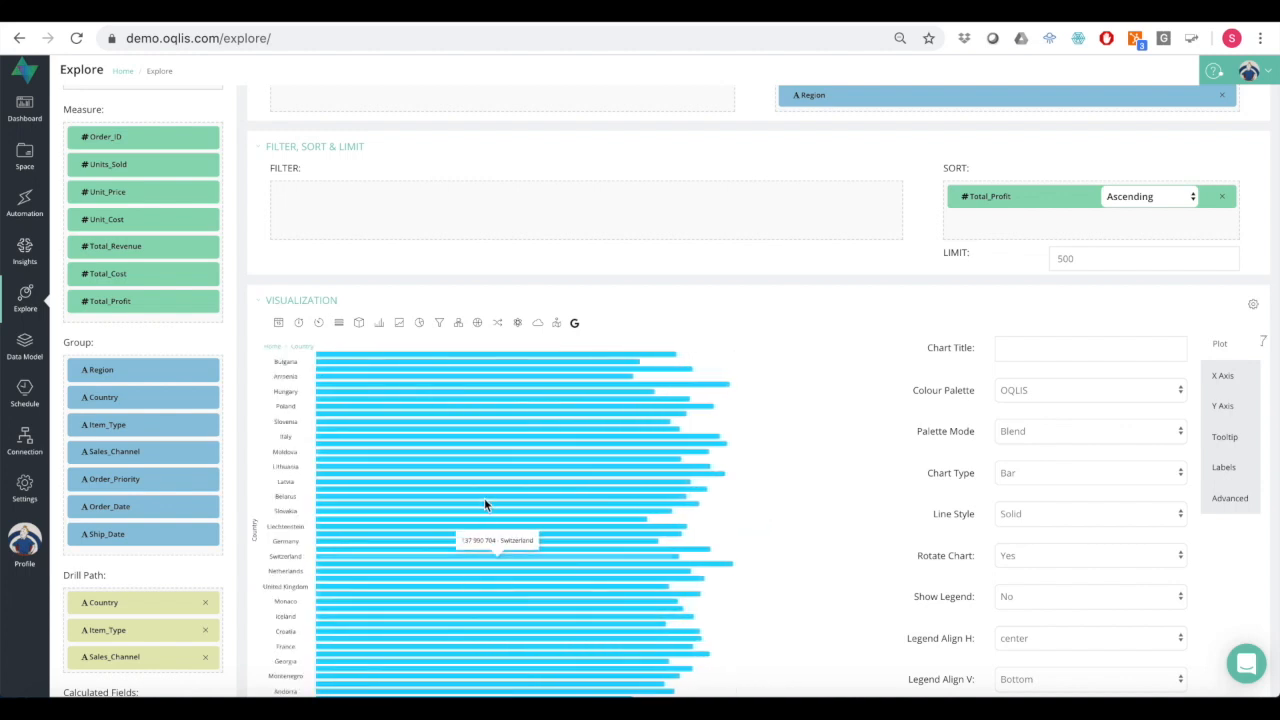
pyautogui.click(484, 368)
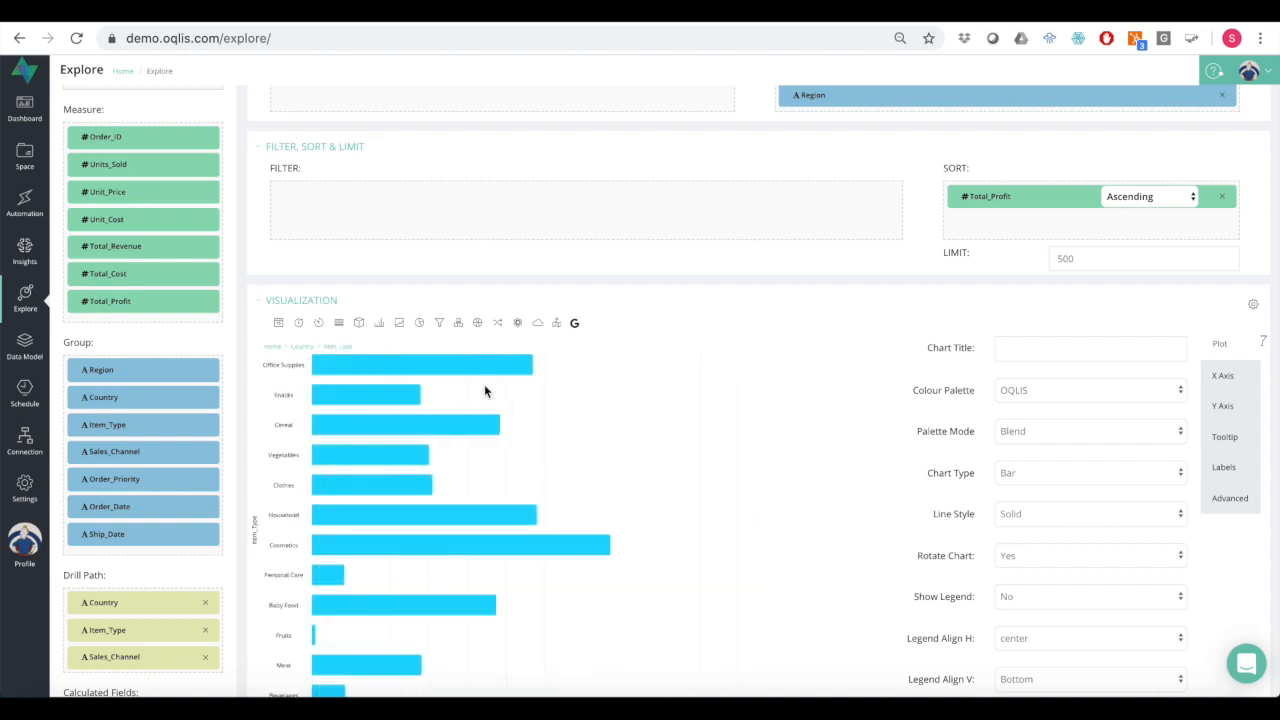
pyautogui.scroll(-1, 428, 484)
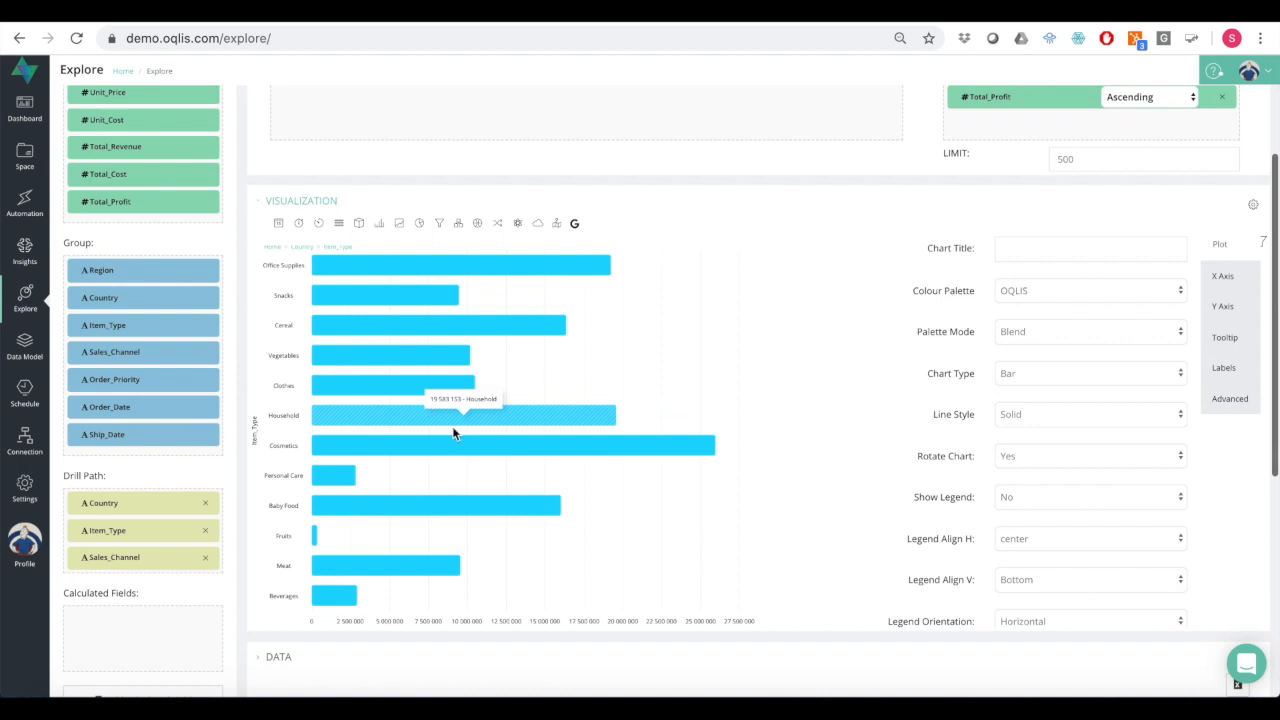
pyautogui.click(452, 504)
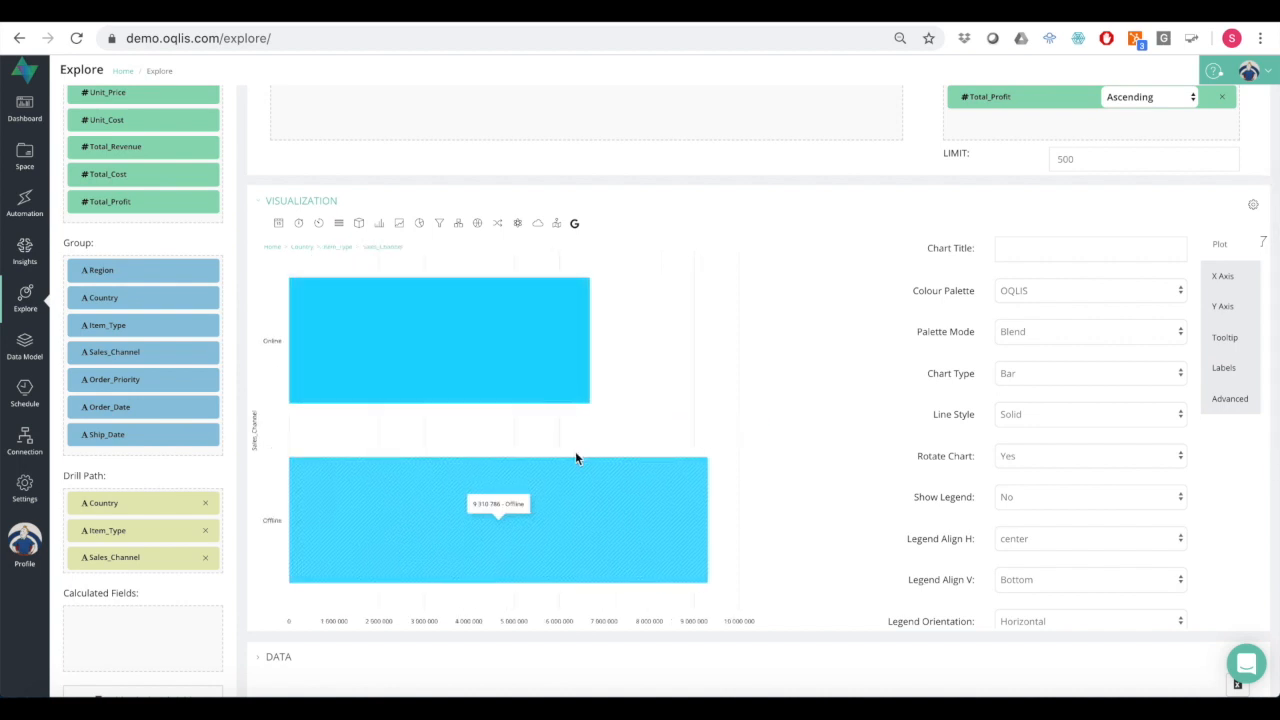
# - Save the exploration as "Total profit by Region" in the Sales space
pyautogui.scroll(4, 695, 371)
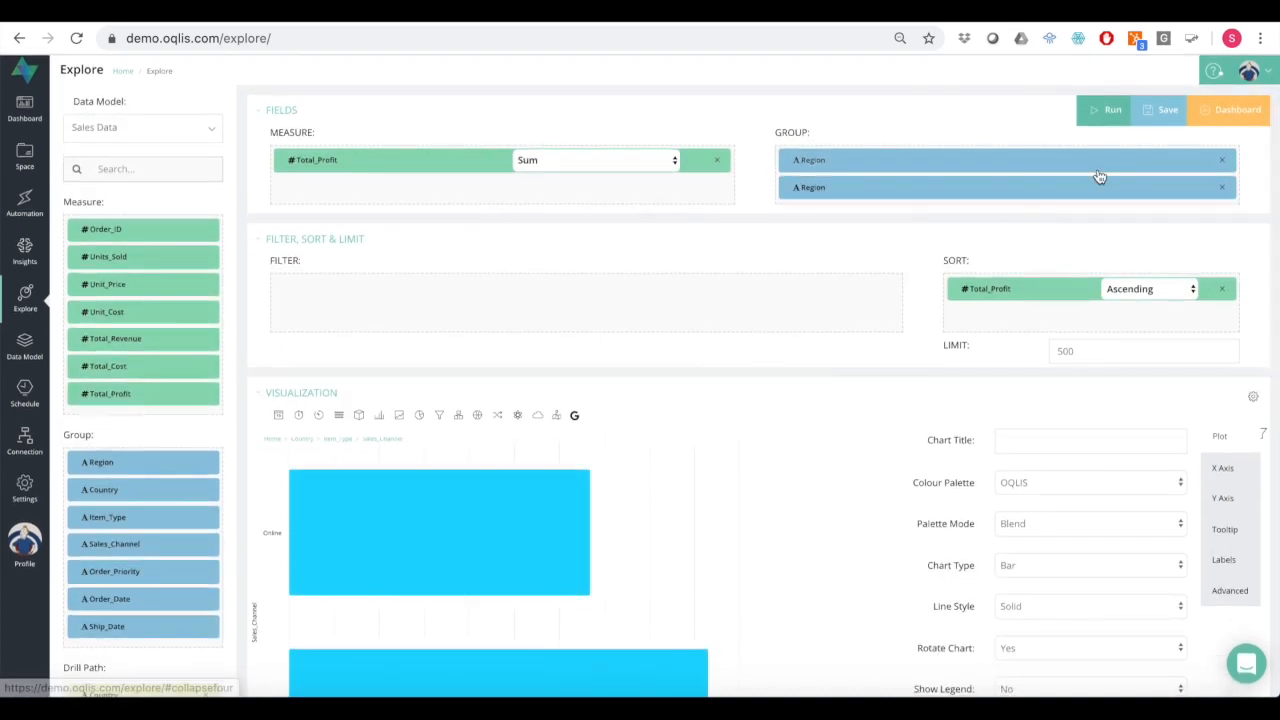
pyautogui.click(1154, 116)
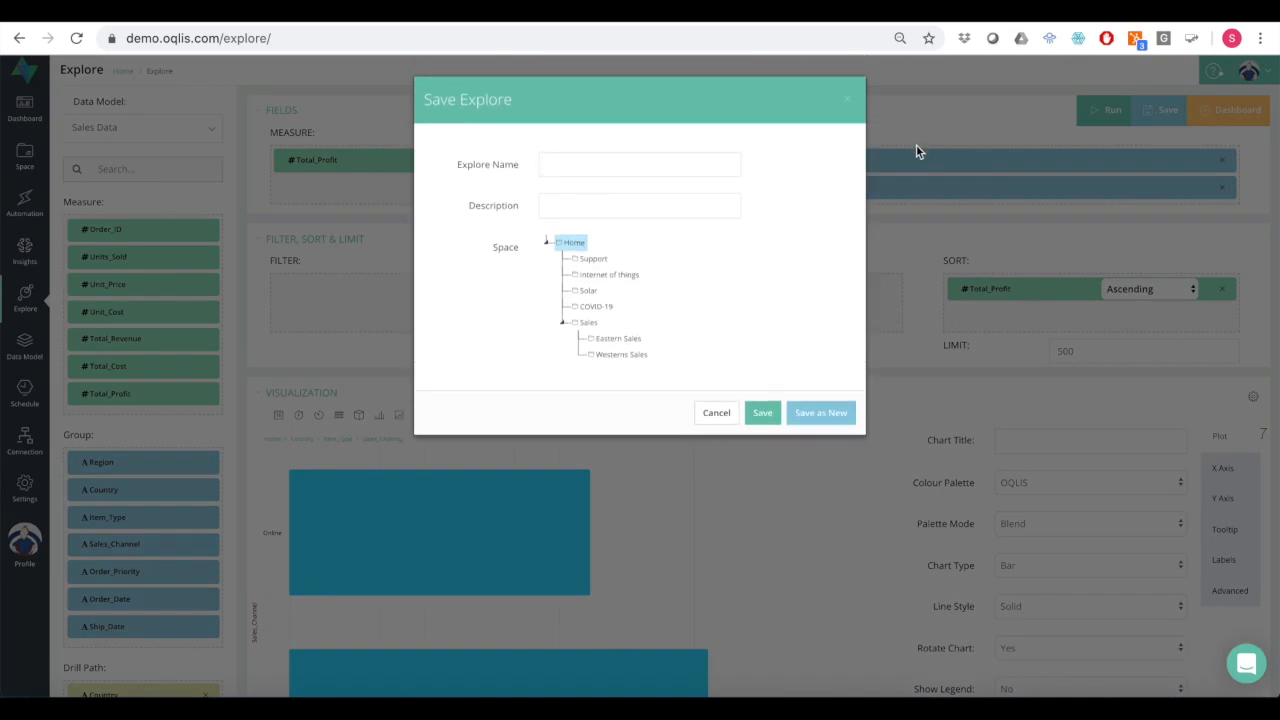
pyautogui.click(598, 165)
pyautogui.write('Total profit by Region')
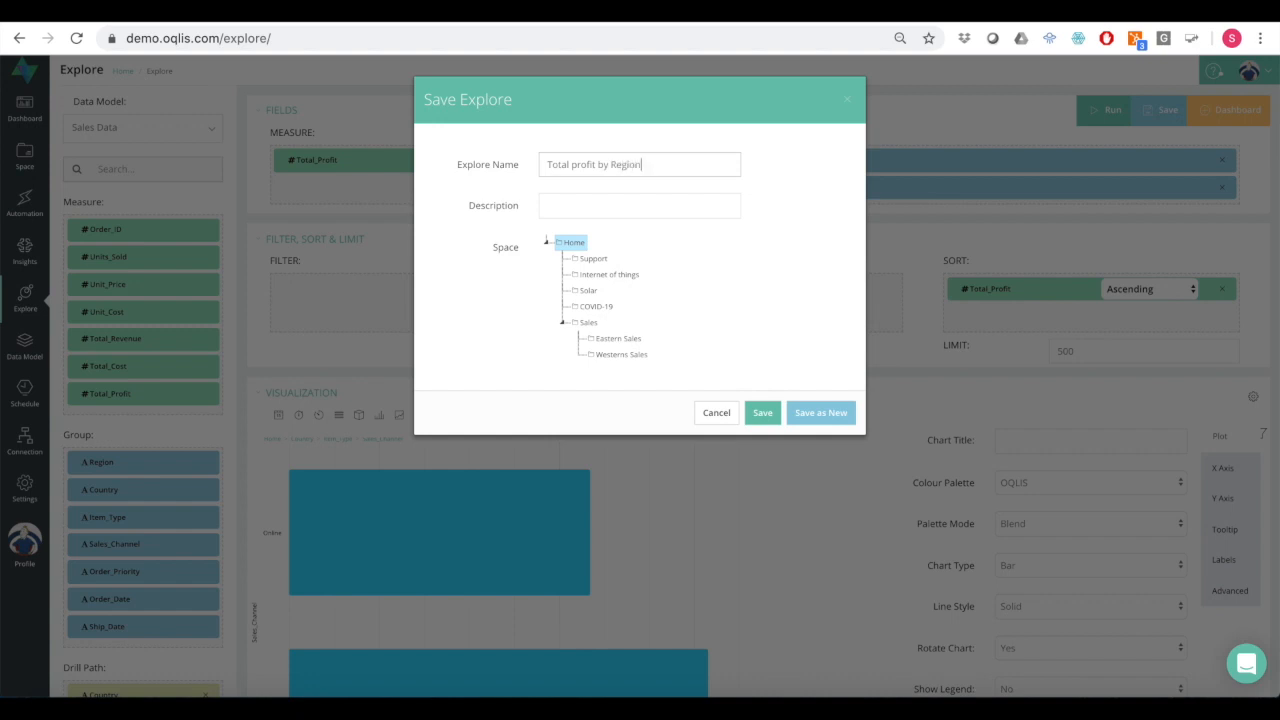
pyautogui.click(587, 323)
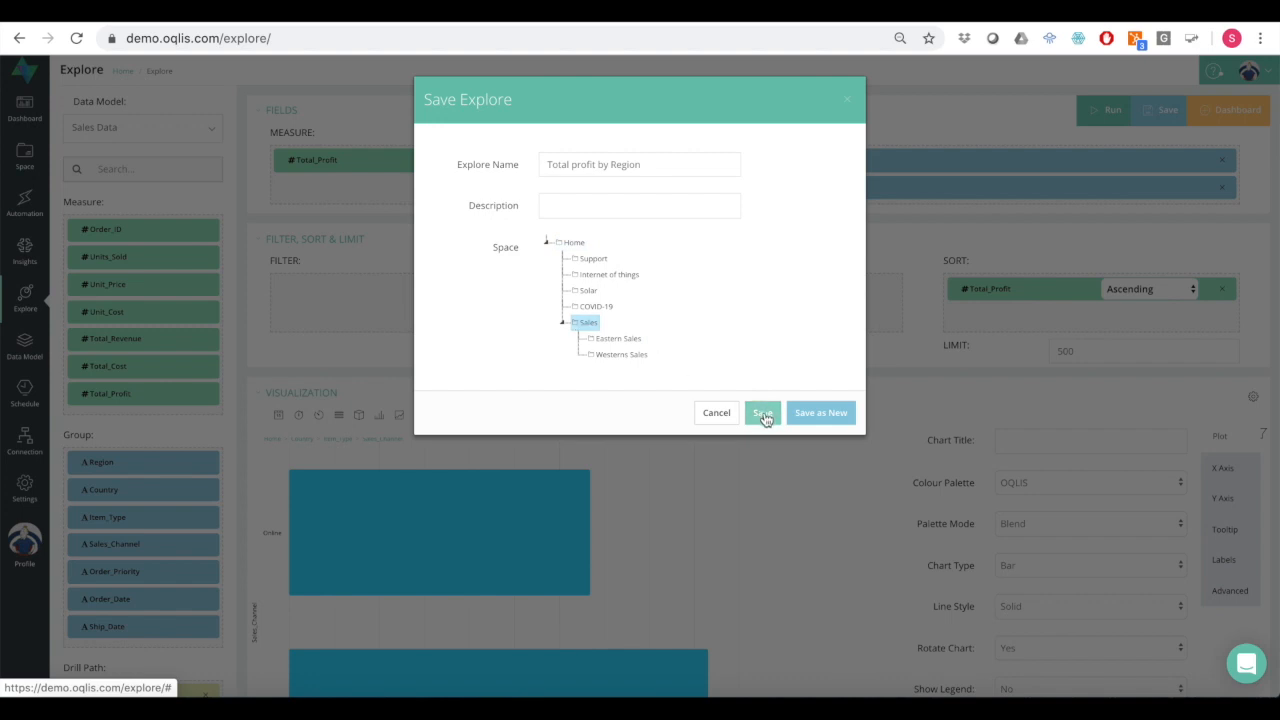
pyautogui.click(764, 415)
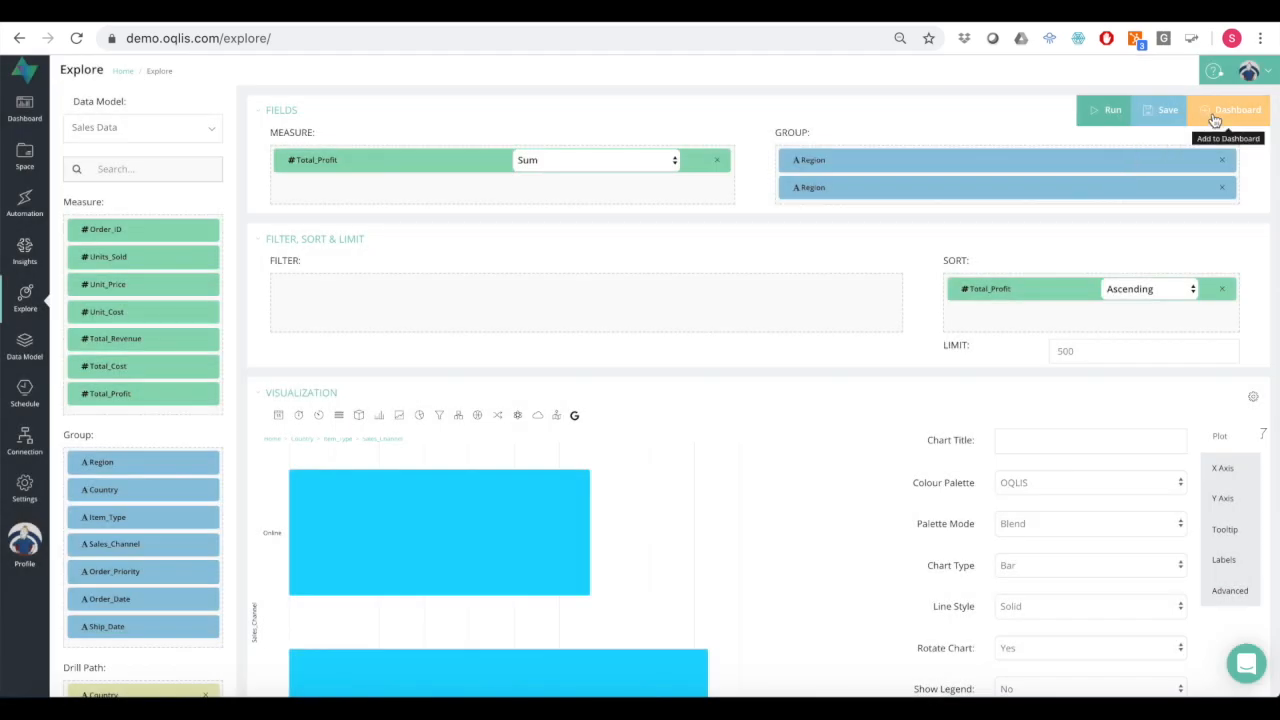
# - Add the exploration to the existing Monthly sales dashboard and make its new tile nearly three times as tall
pyautogui.click(1217, 110)
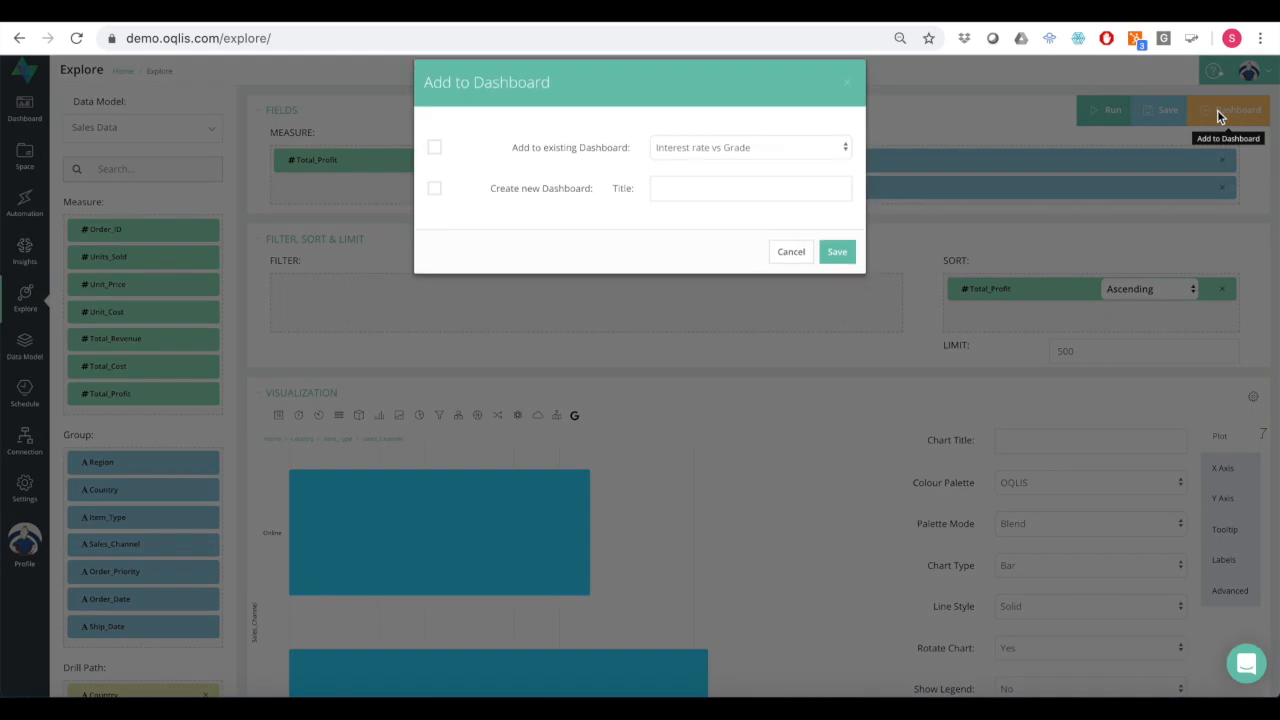
pyautogui.click(693, 166)
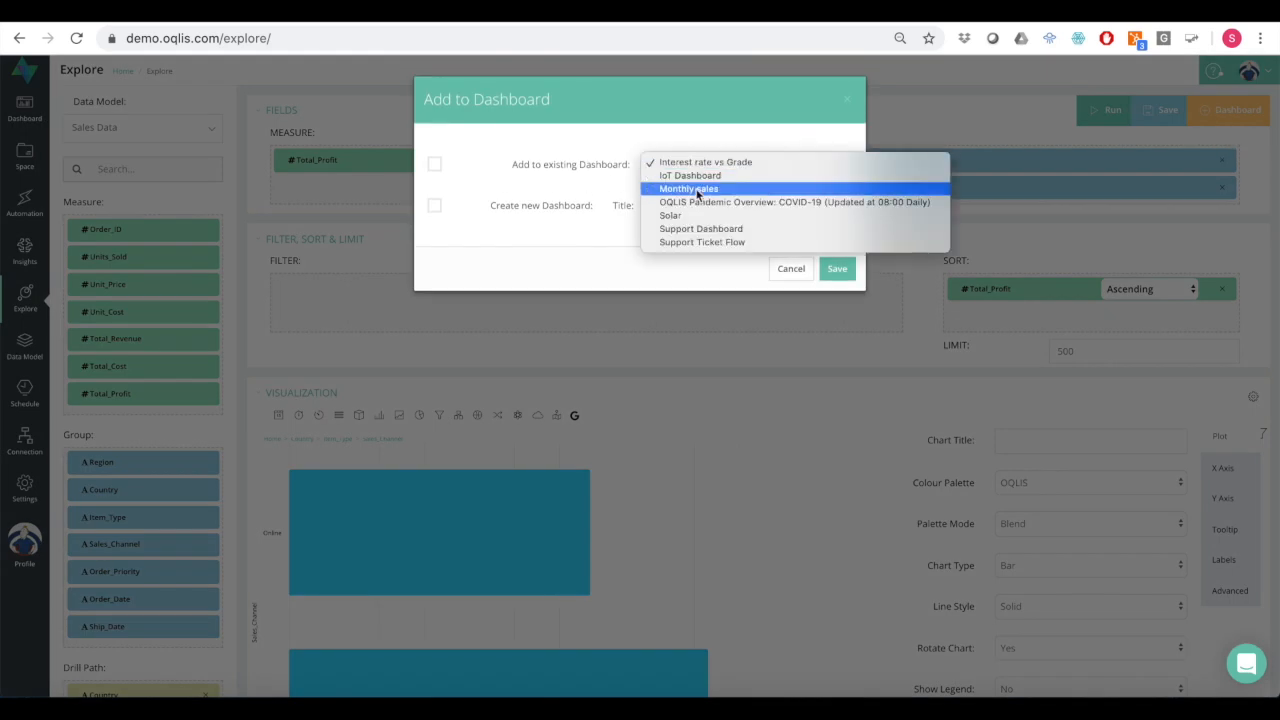
pyautogui.click(693, 190)
pyautogui.click(434, 164)
pyautogui.click(837, 269)
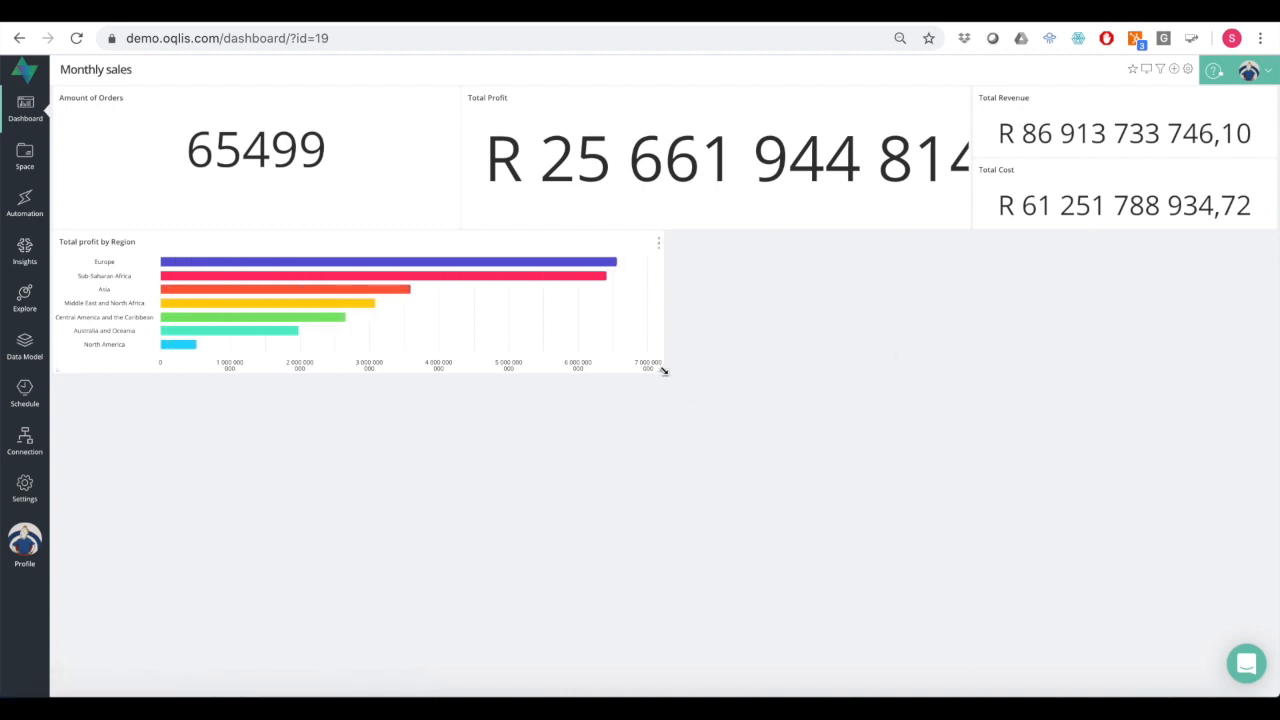
pyautogui.moveTo(663, 371); pyautogui.dragTo(616, 637)
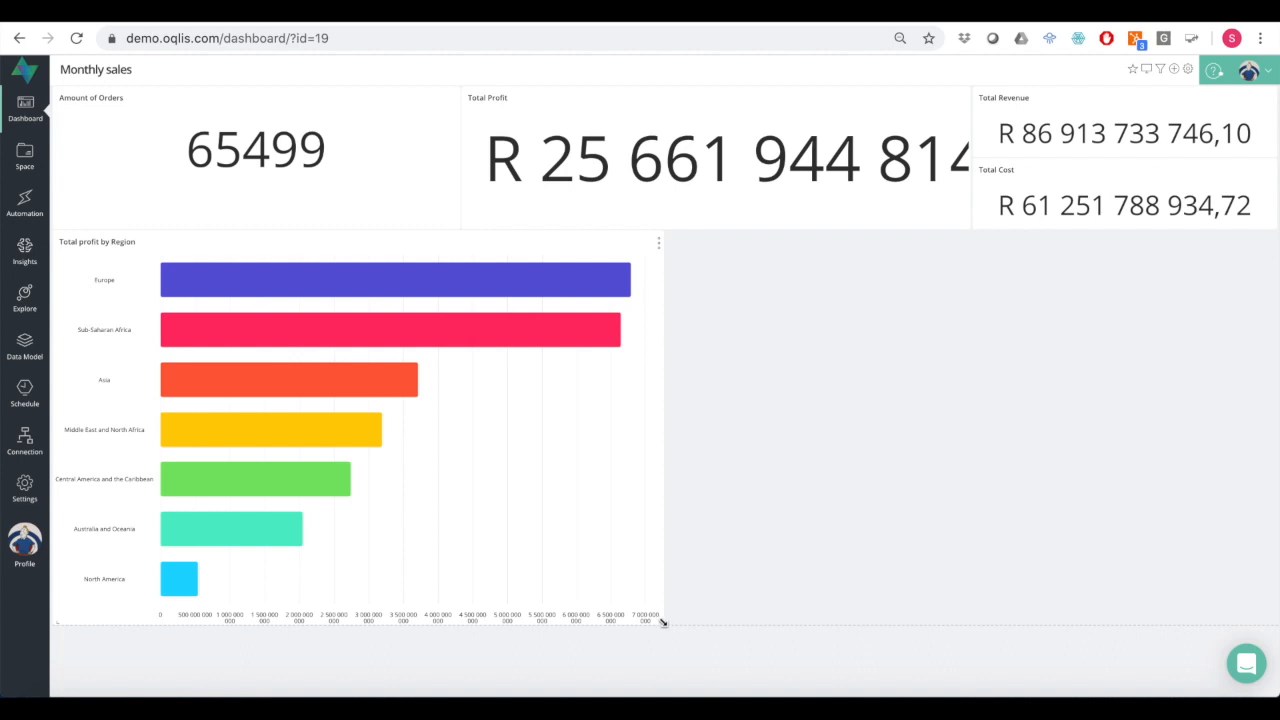
pyautogui.moveTo(660, 626)
pyautogui.mouseDown()
pyautogui.moveTo(658, 645)
pyautogui.moveTo(655, 620)
pyautogui.moveTo(677, 628)
pyautogui.mouseUp()
# - Drill into Europe and its country Cyprus in the Total profit by Region chart to filter the whole dashboard
pyautogui.moveTo(356, 293)
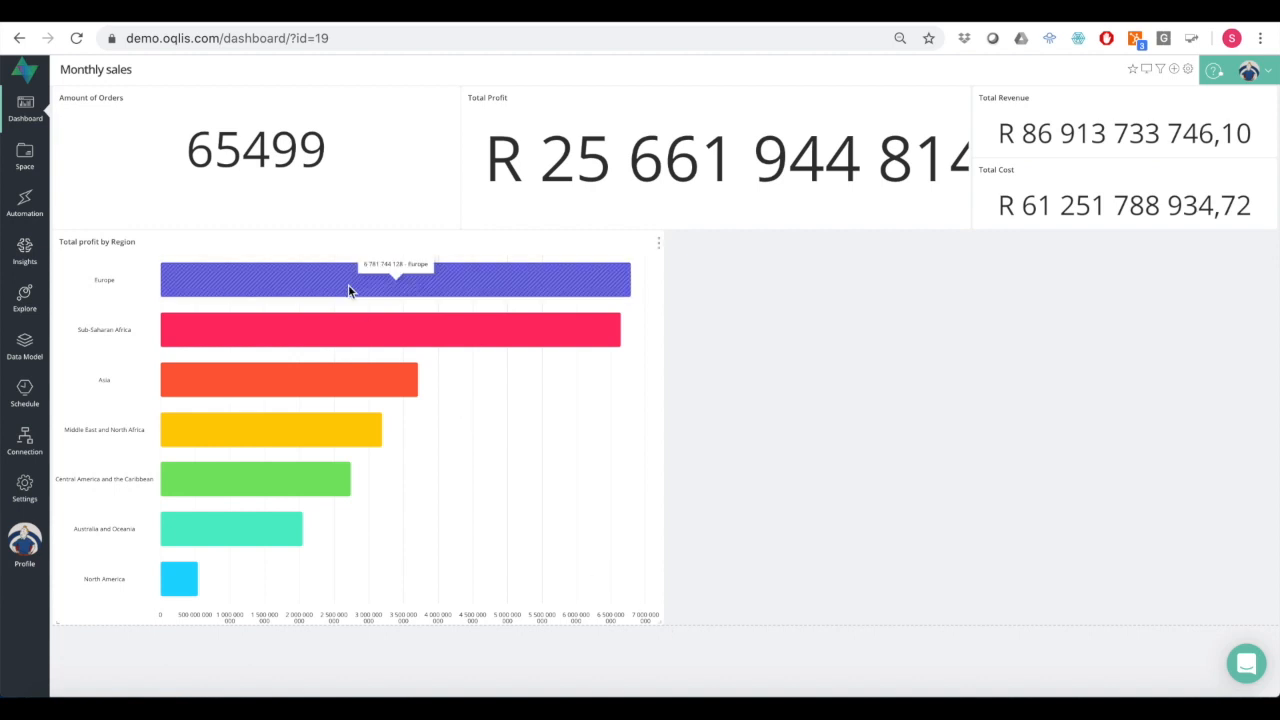
pyautogui.click(348, 287)
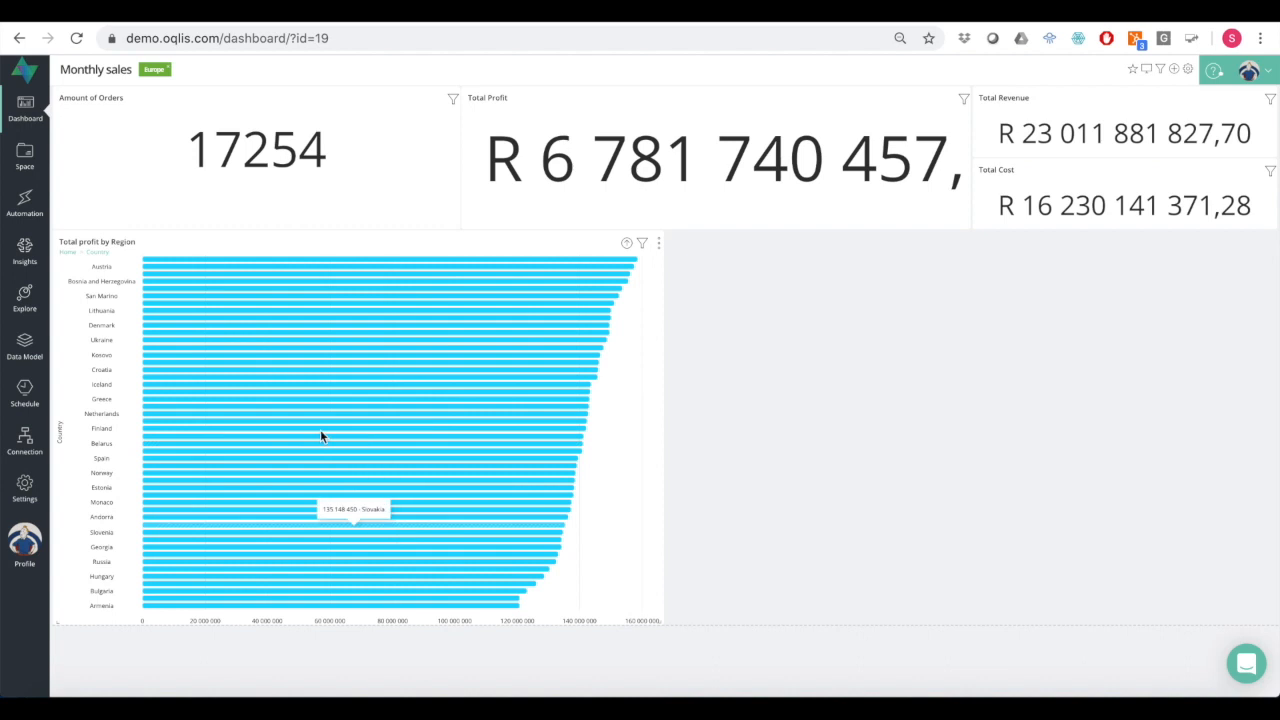
pyautogui.click(255, 350)
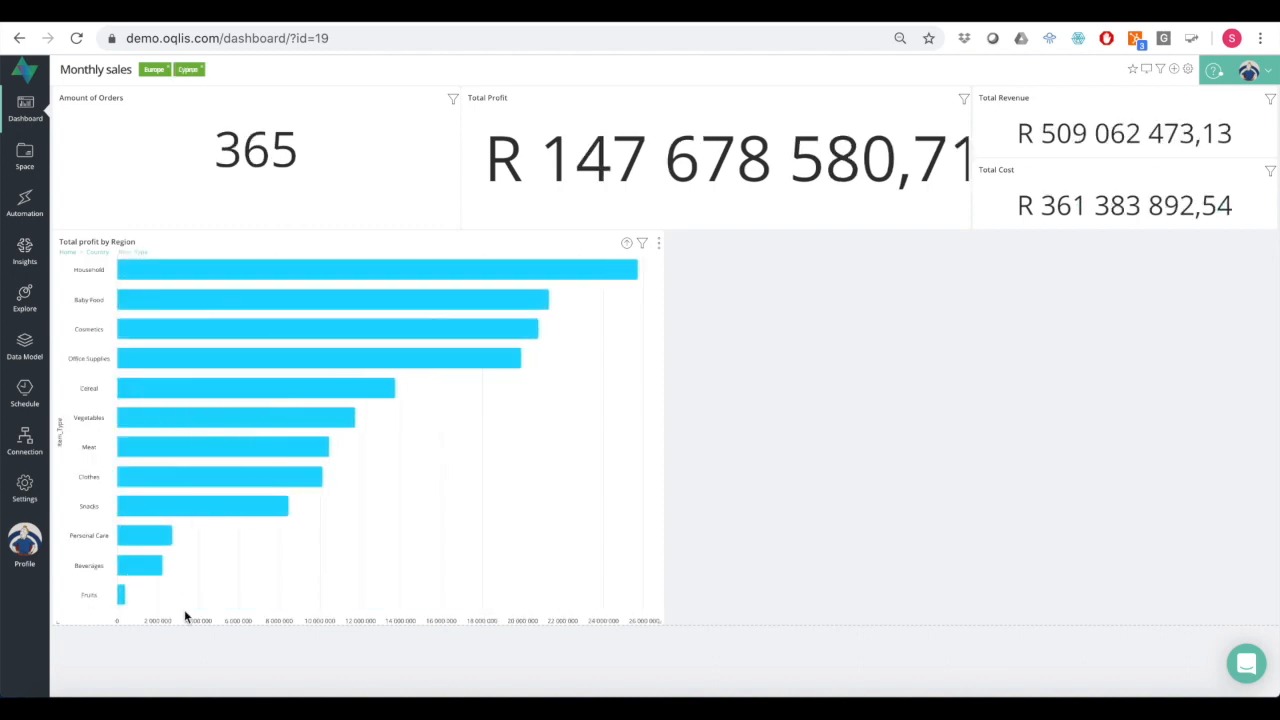
# - Drill into the Household bar in the Total profit by Region chart, and drill back up through the previous levels
pyautogui.click(259, 274)
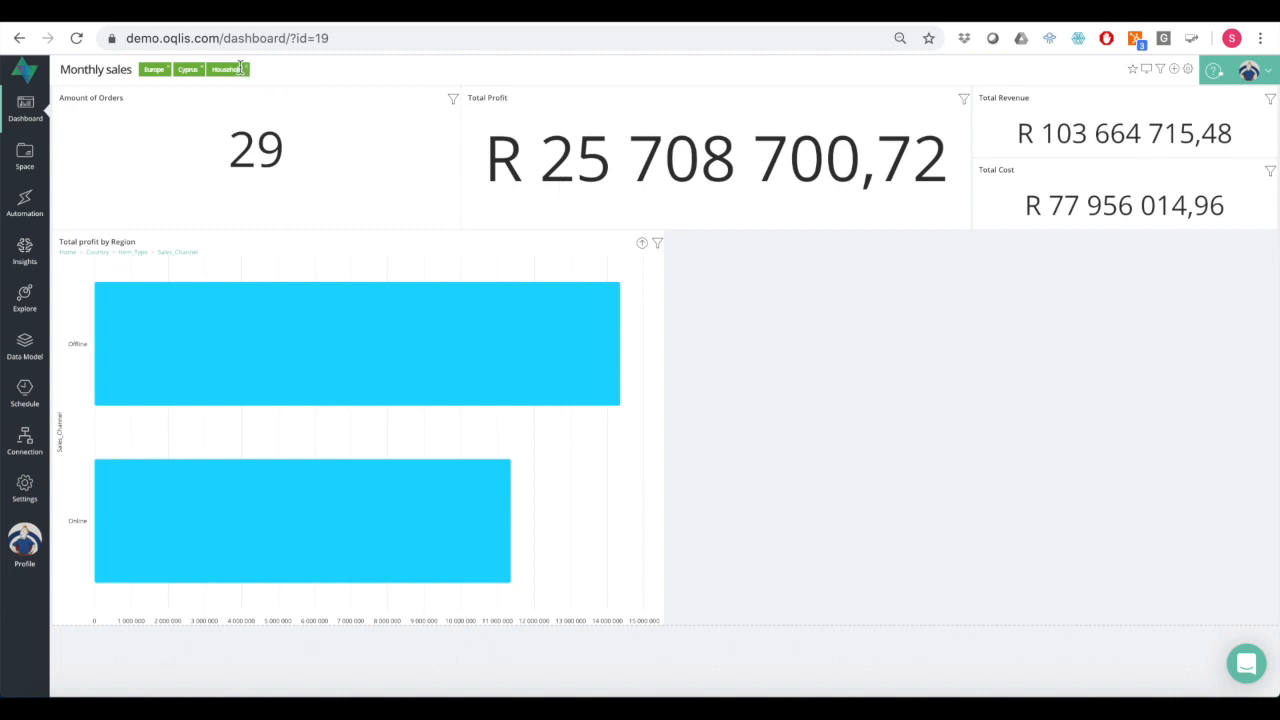
pyautogui.click(627, 246)
pyautogui.click(627, 246)
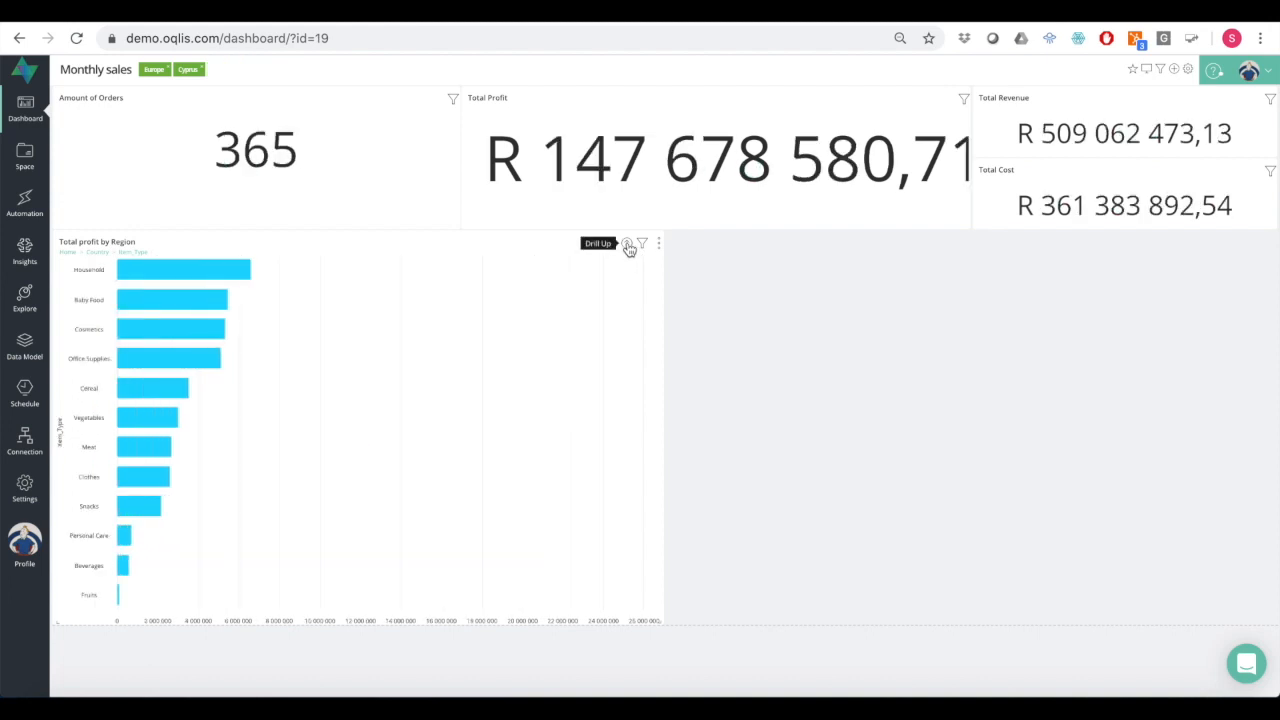
pyautogui.click(627, 246)
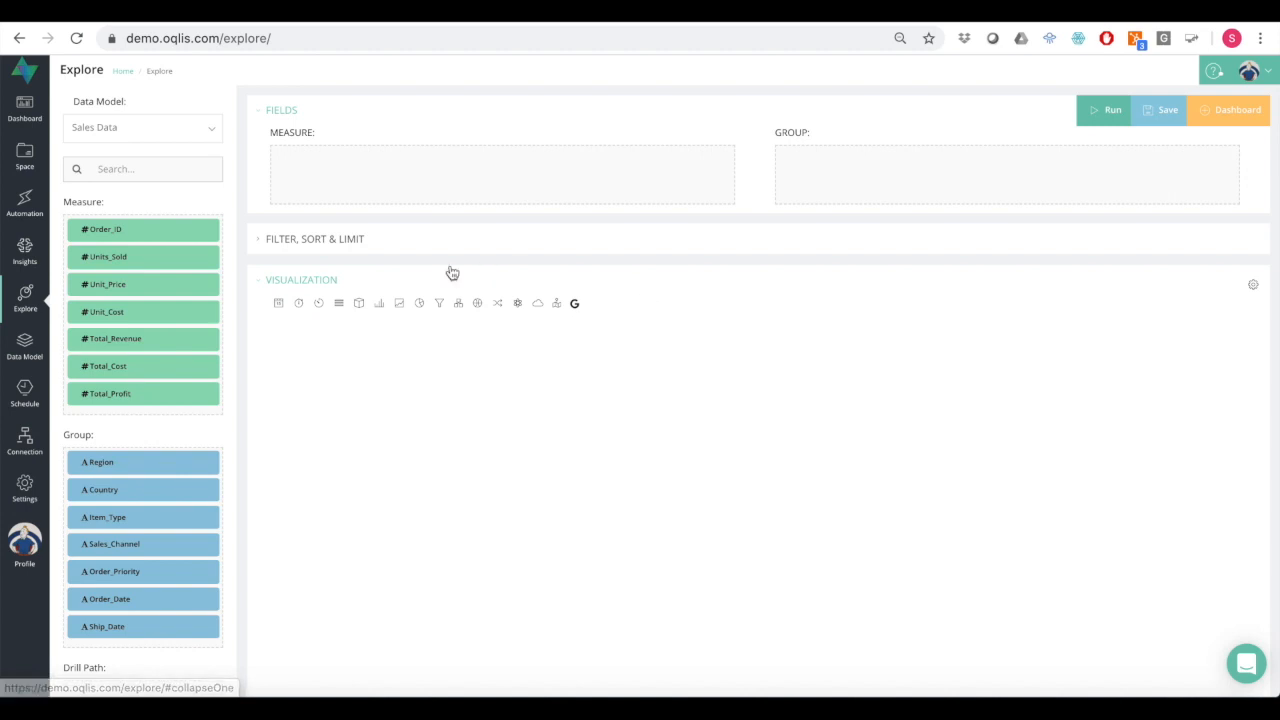
# - Chart the sum of Unit_Price by Item_Type from the Sales Data model and set the chart's colour palette to OQLIS
pyautogui.moveTo(165, 287); pyautogui.dragTo(453, 178)
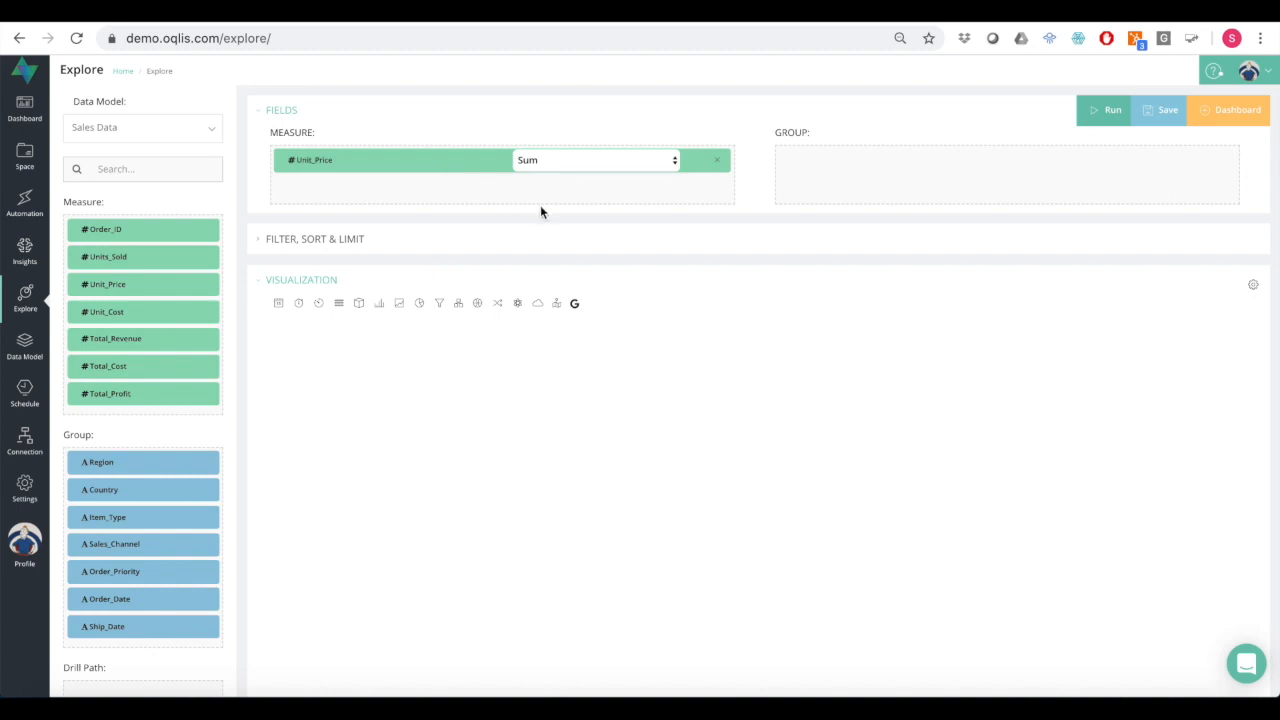
pyautogui.moveTo(145, 527); pyautogui.dragTo(946, 188)
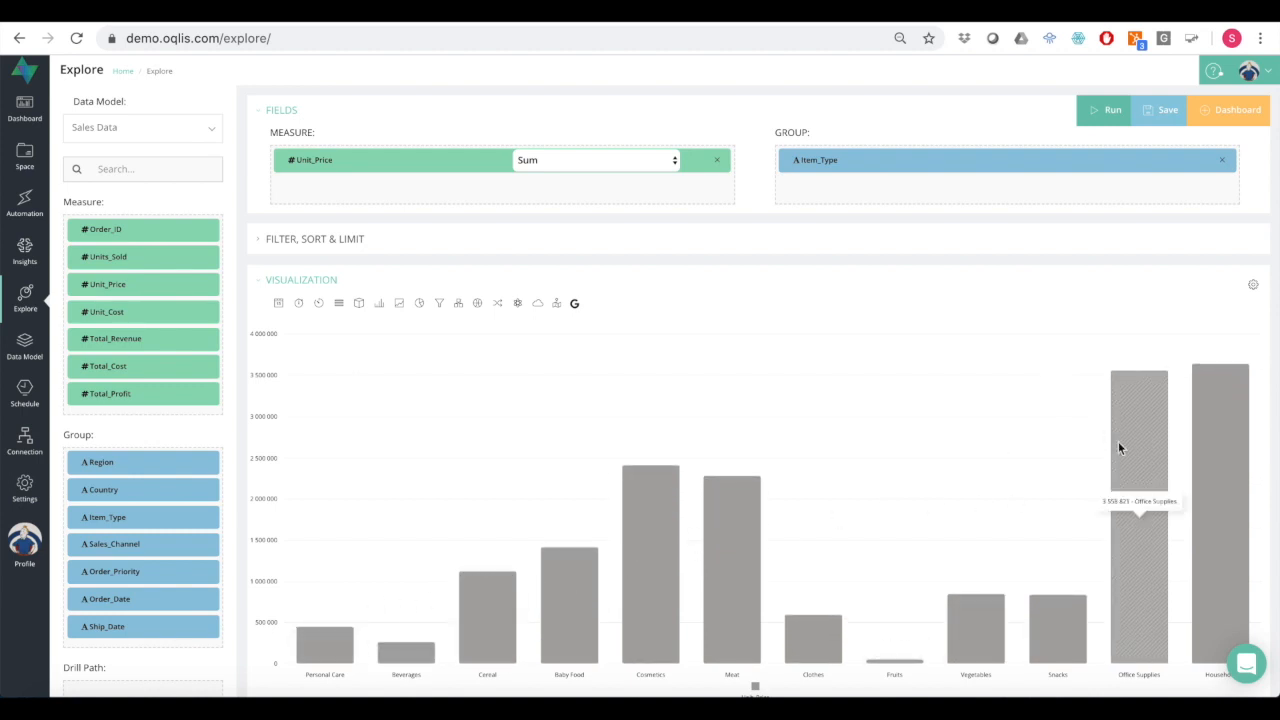
pyautogui.click(1253, 286)
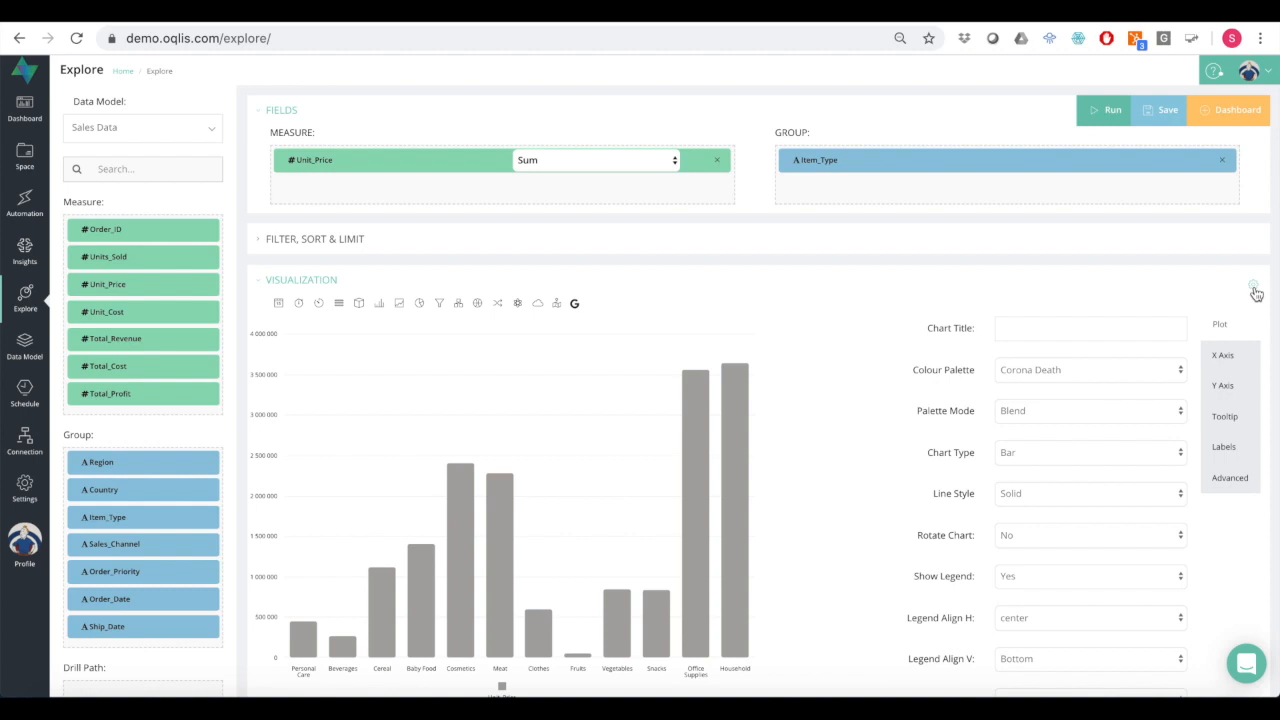
pyautogui.click(1135, 370)
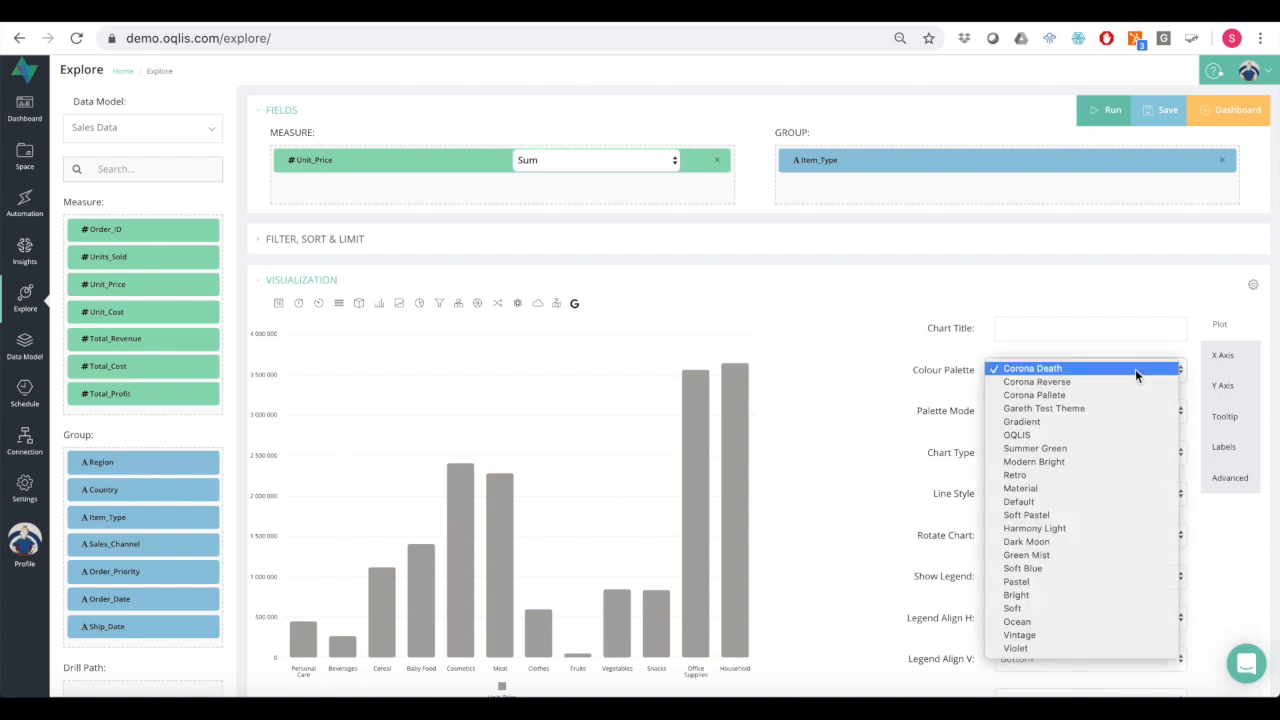
pyautogui.click(1110, 437)
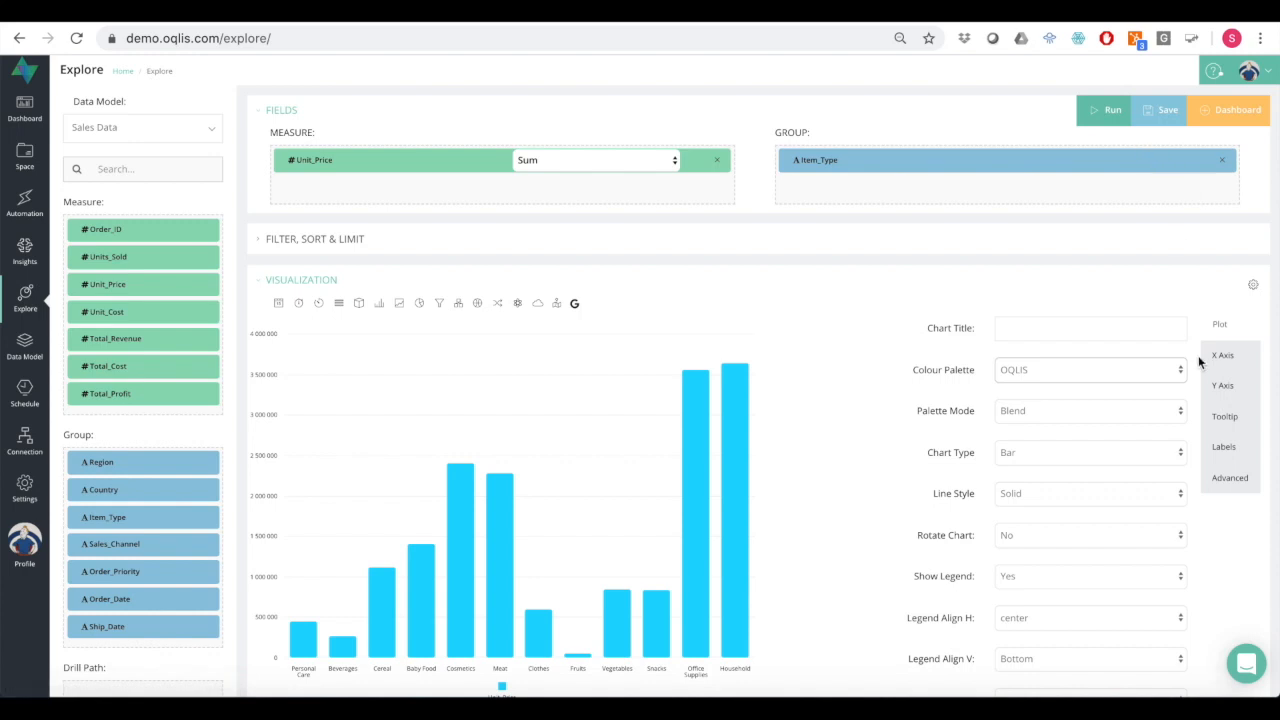
pyautogui.click(1253, 285)
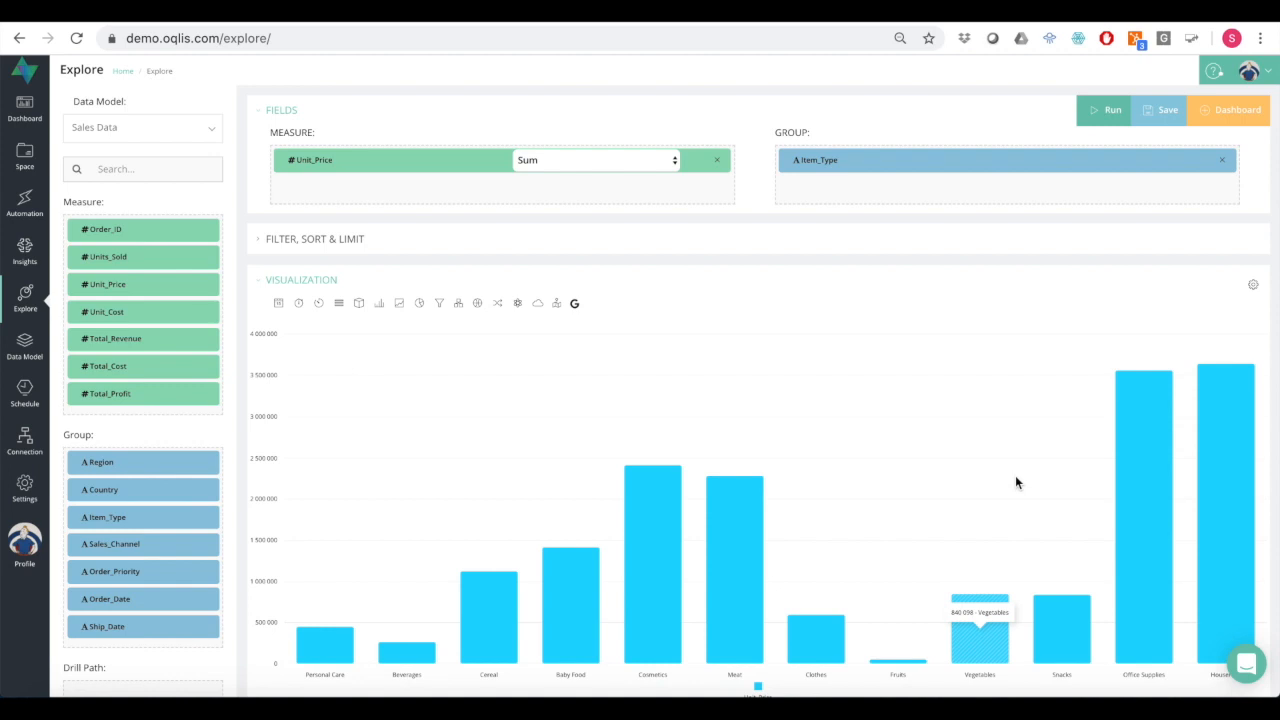
# - Change the unit price chart's type to Spline Area and view it at full width
pyautogui.click(1251, 290)
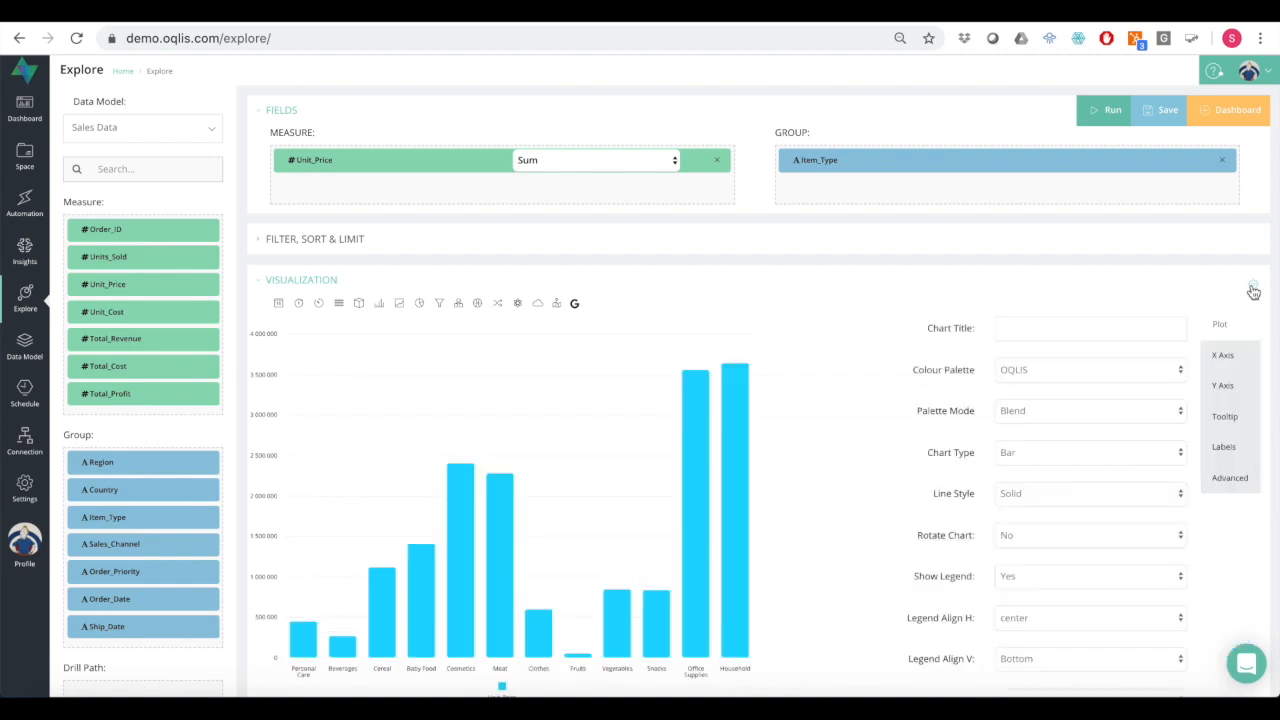
pyautogui.click(1122, 458)
pyautogui.scroll(-1, 1108, 550)
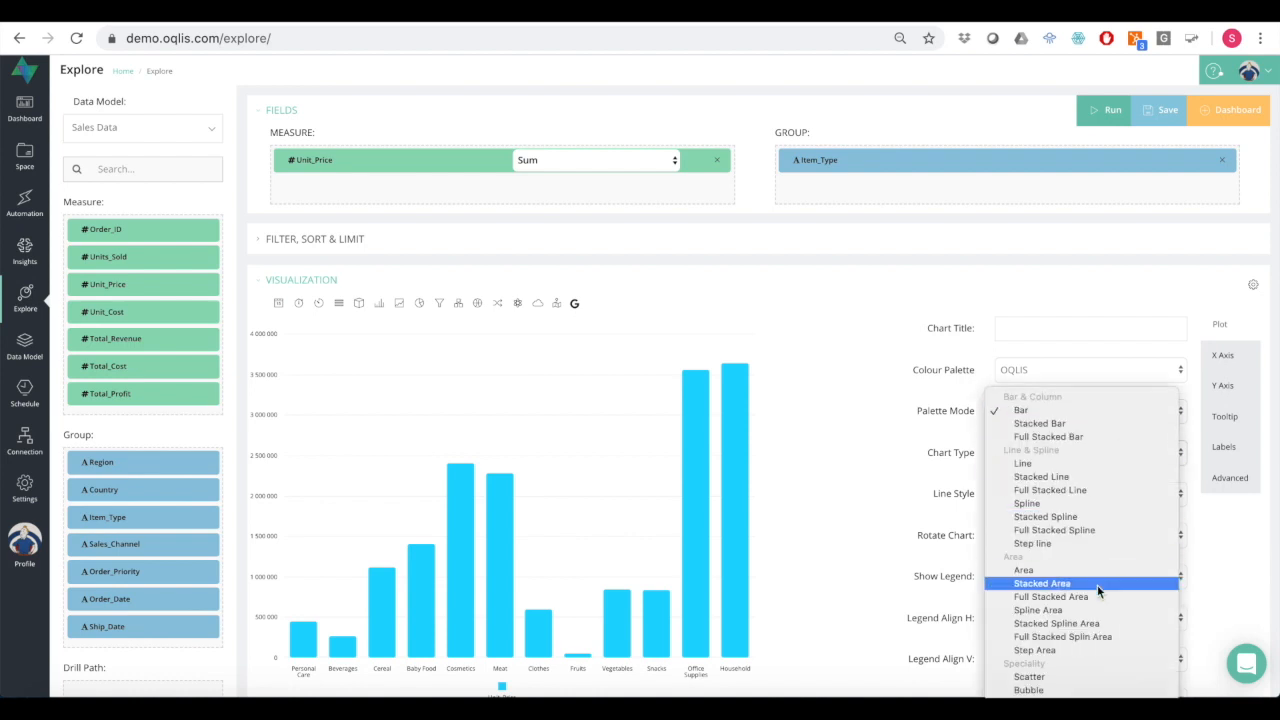
pyautogui.click(1077, 614)
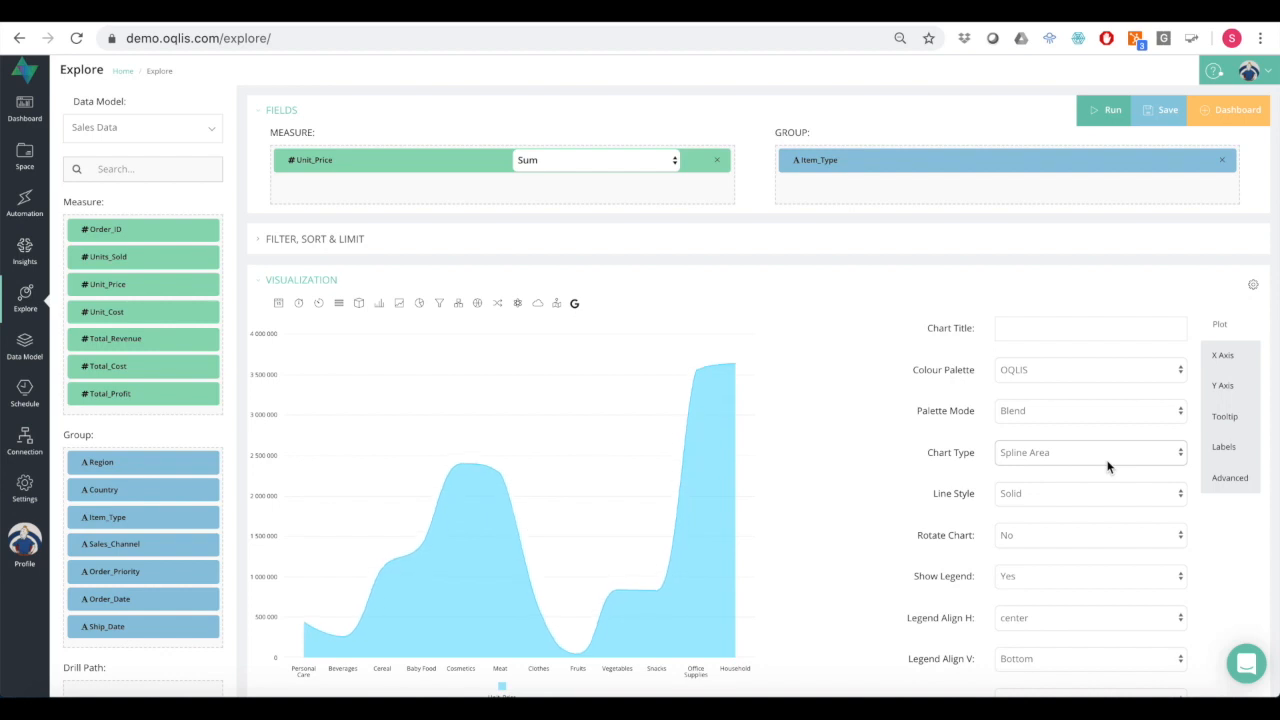
pyautogui.click(1253, 287)
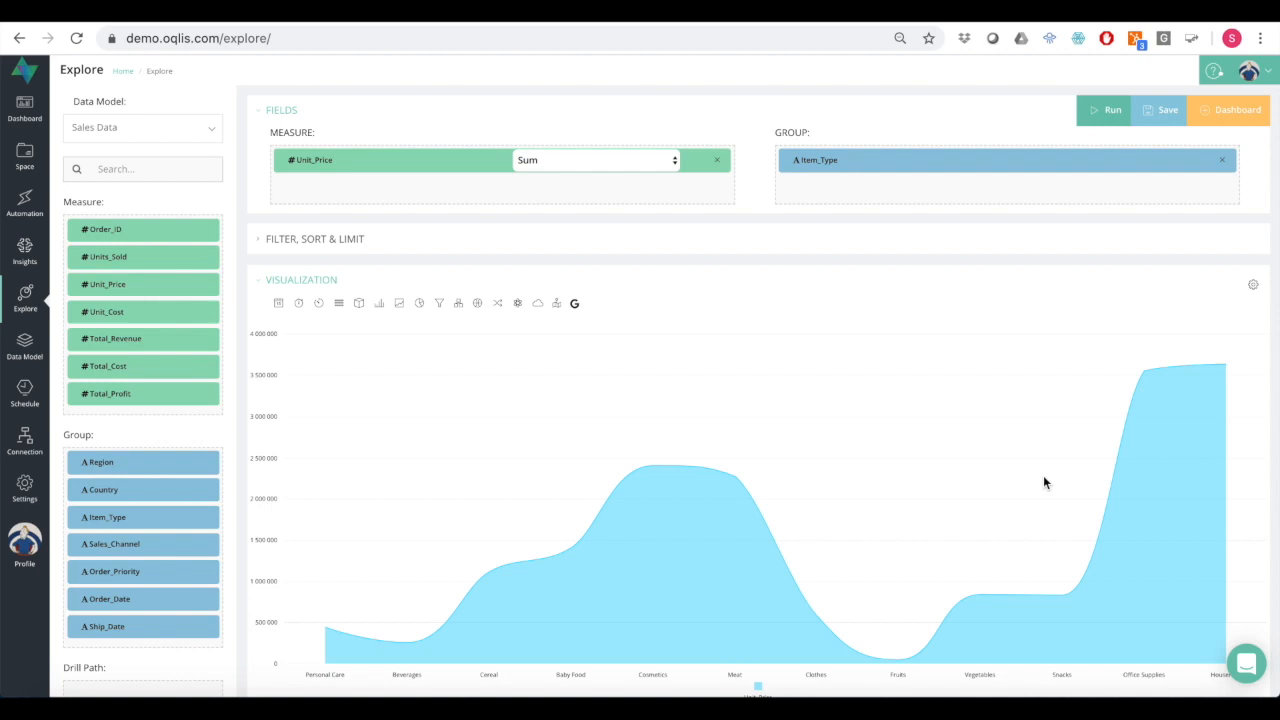
# - Preview the unit prices as a Single Value visualization and look through the values for all item types
pyautogui.click(280, 309)
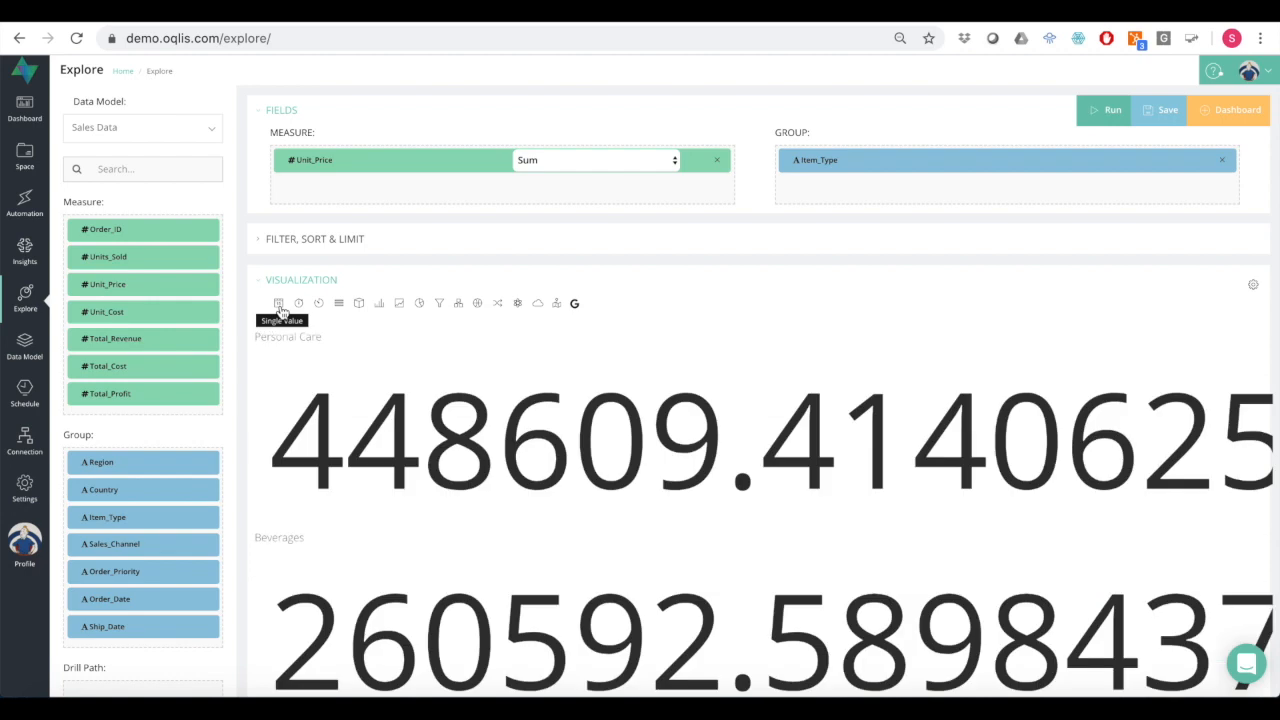
pyautogui.scroll(-5, 530, 515)
pyautogui.scroll(-4, 528, 514)
pyautogui.scroll(7, 528, 514)
pyautogui.scroll(2, 528, 515)
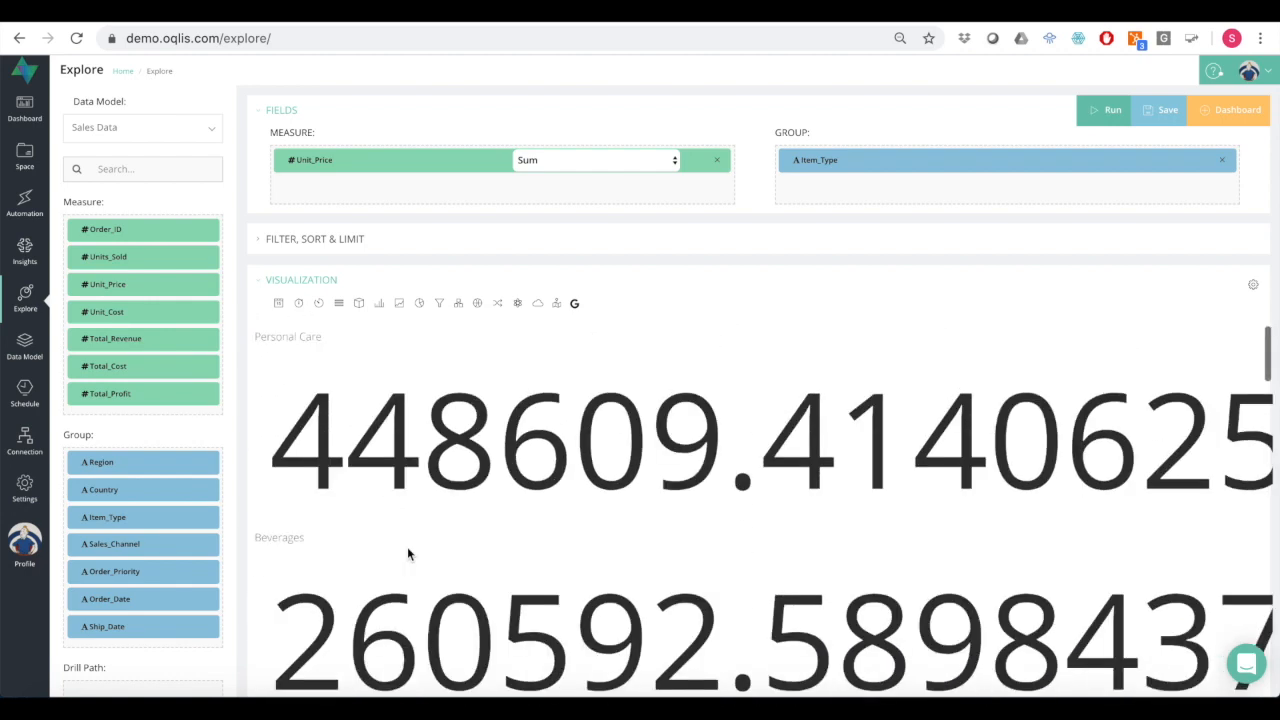
# - Preview the unit prices as half-circle progress gauges per item type and review the gauge's plot settings
pyautogui.click(300, 307)
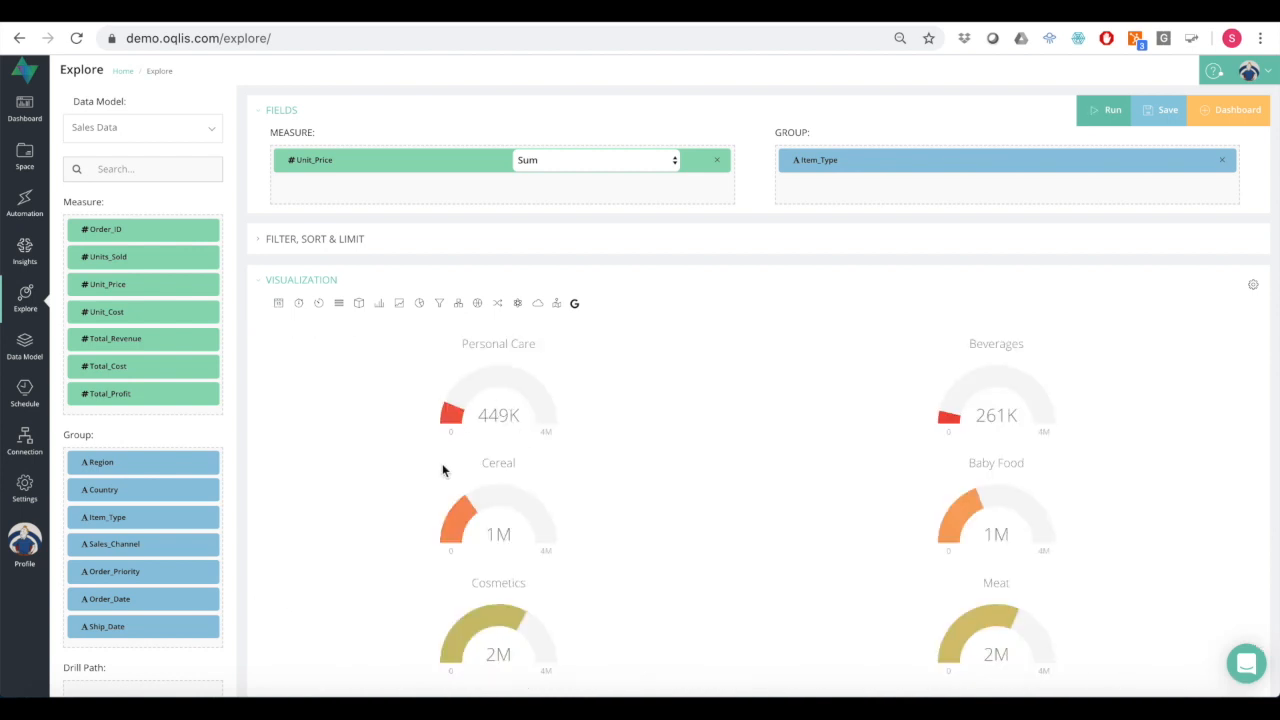
pyautogui.scroll(-3, 686, 578)
pyautogui.scroll(3, 686, 578)
pyautogui.click(1255, 291)
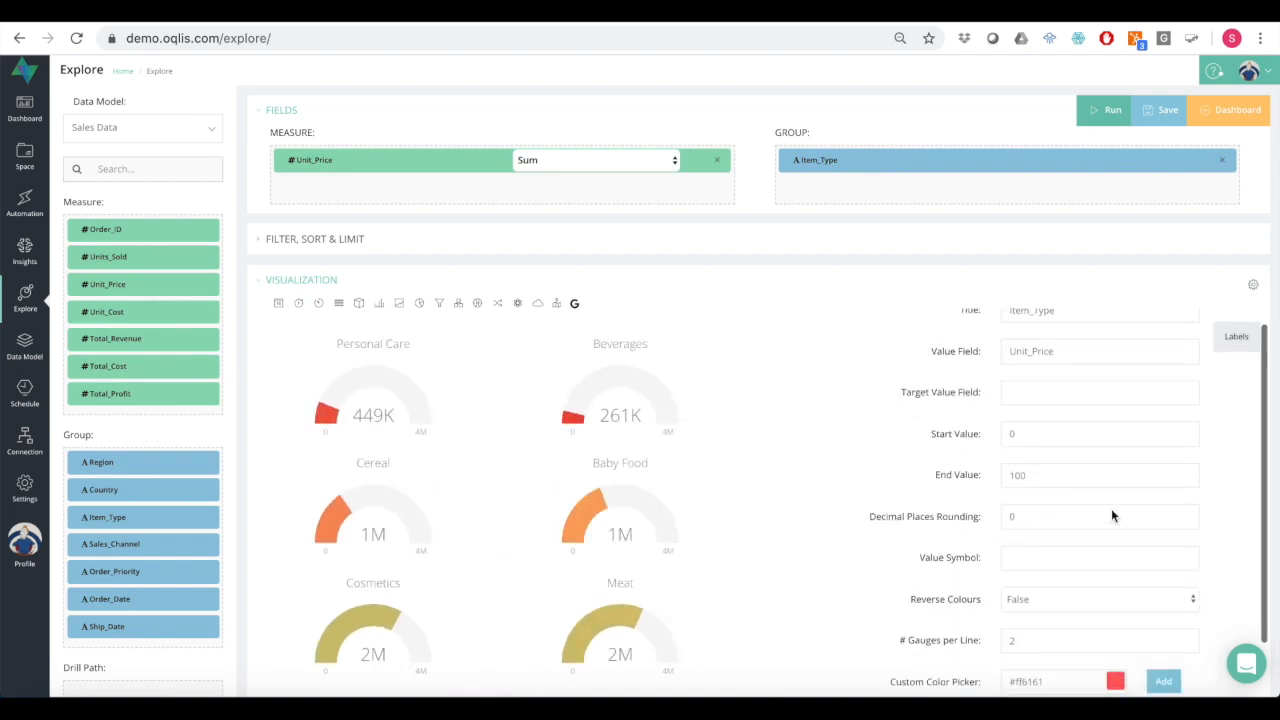
pyautogui.scroll(-2, 1111, 508)
pyautogui.scroll(2, 1111, 508)
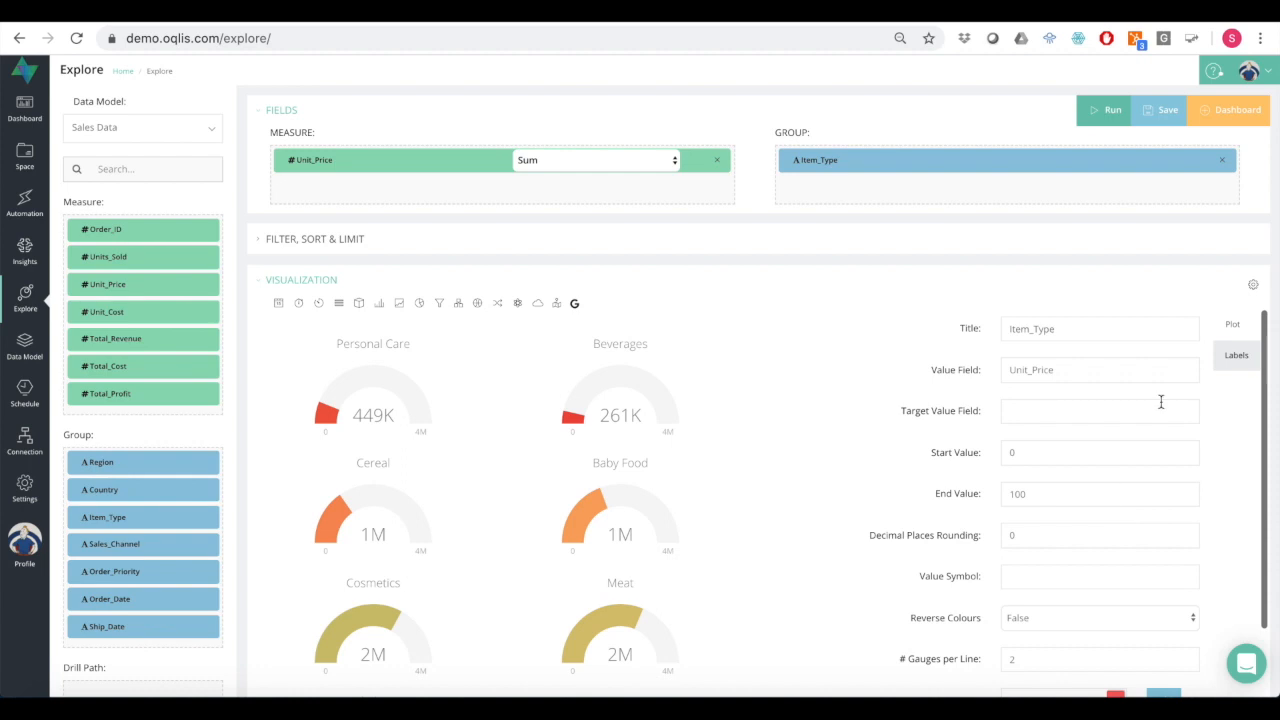
pyautogui.click(1253, 286)
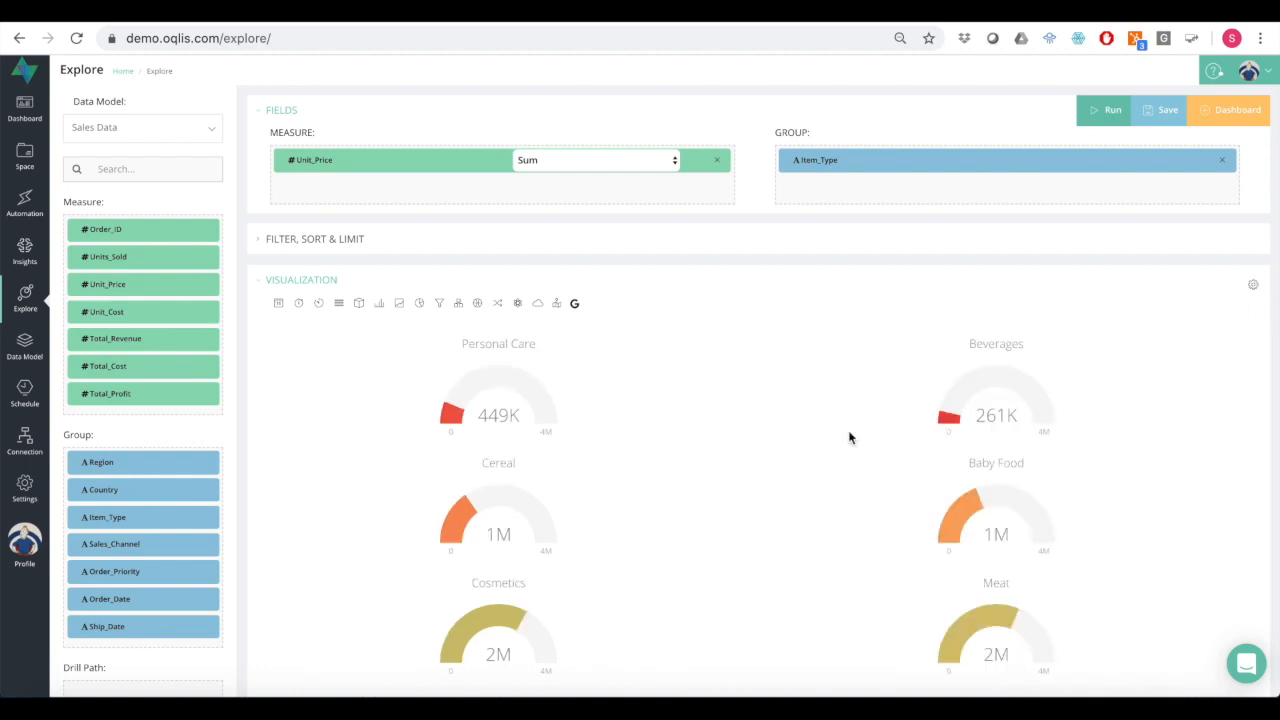
# - Preview the unit prices as needle gauges with red, orange and green ranges, and look through the item types
pyautogui.click(319, 305)
pyautogui.scroll(-3, 490, 477)
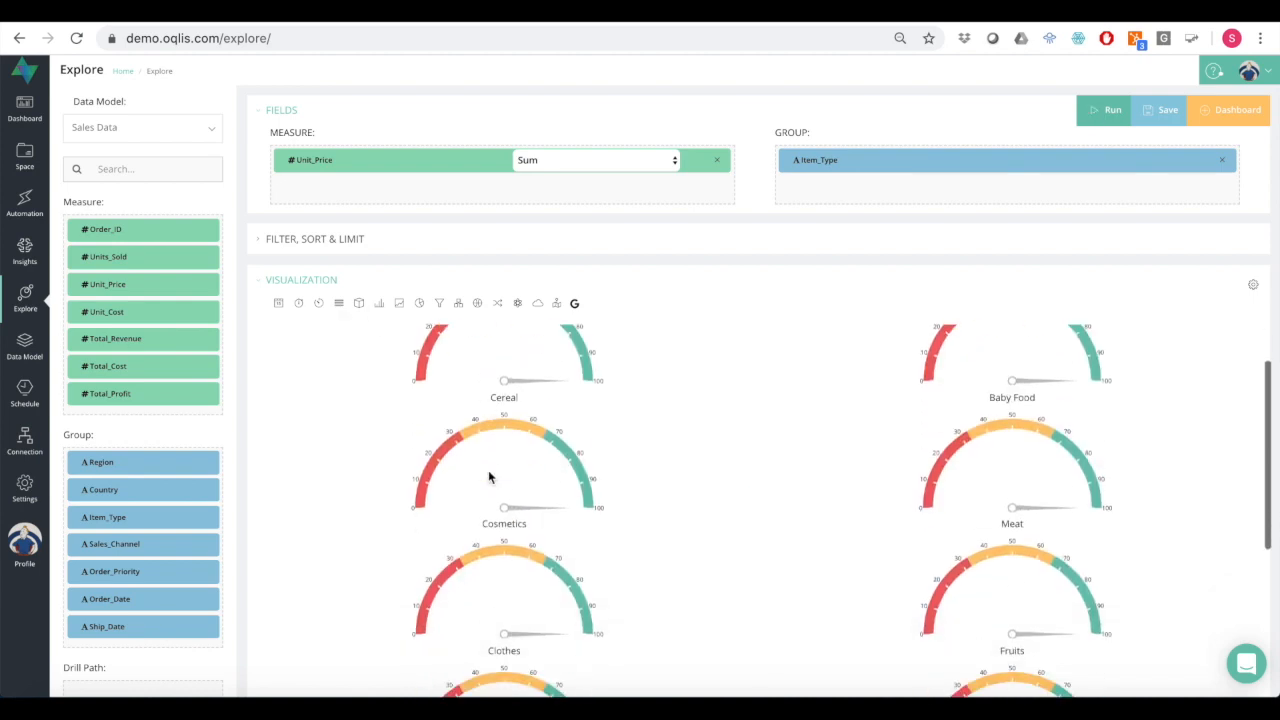
pyautogui.scroll(3, 488, 477)
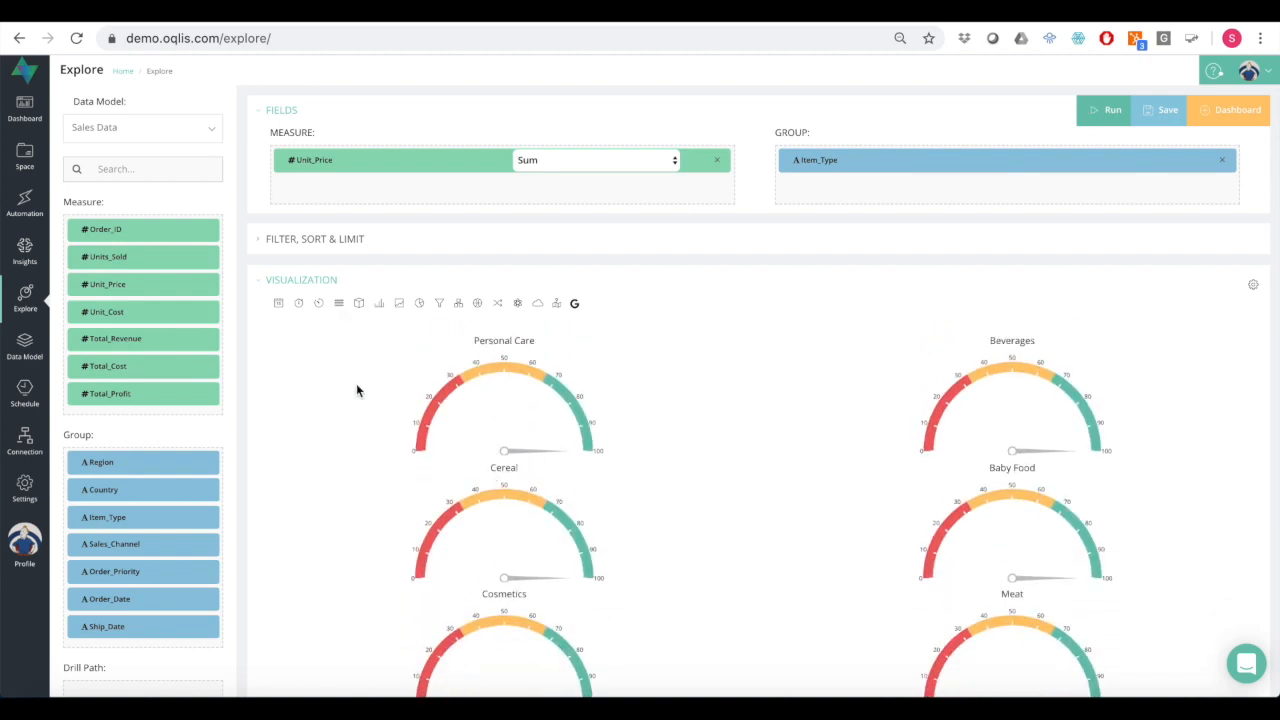
# - Preview the unit prices as a Data table and as a pivot grid
pyautogui.click(339, 306)
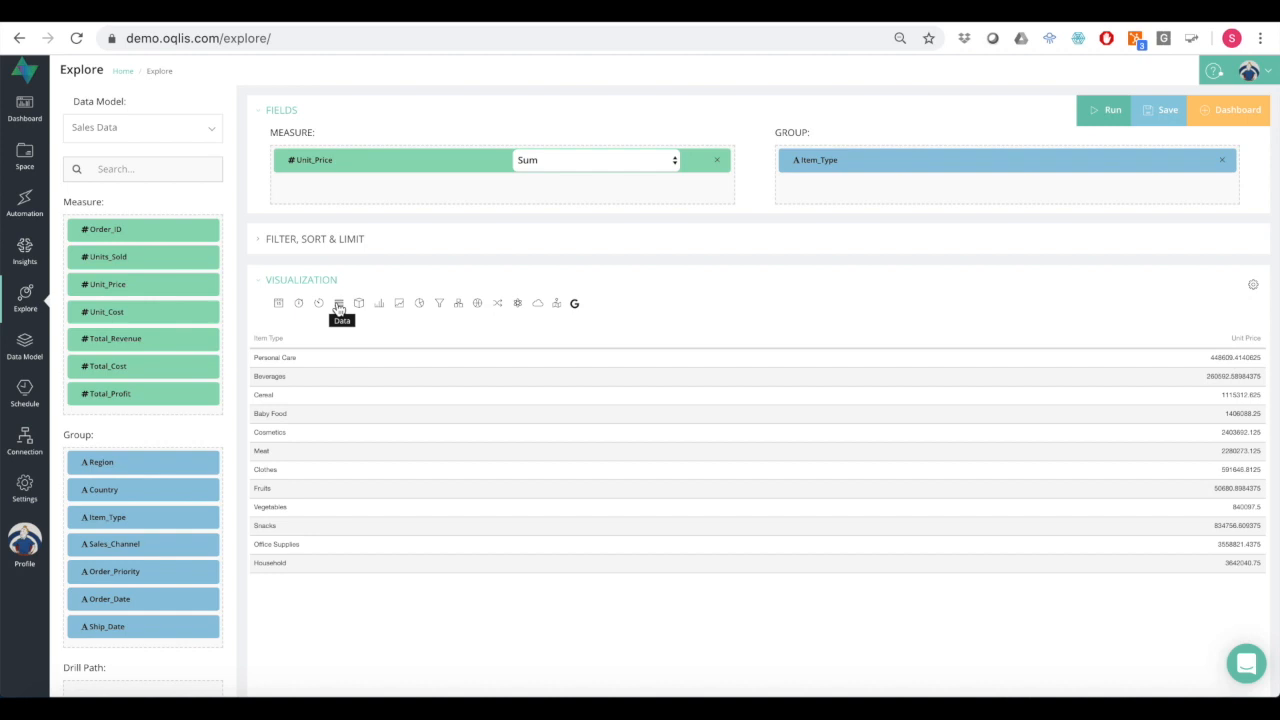
pyautogui.click(361, 308)
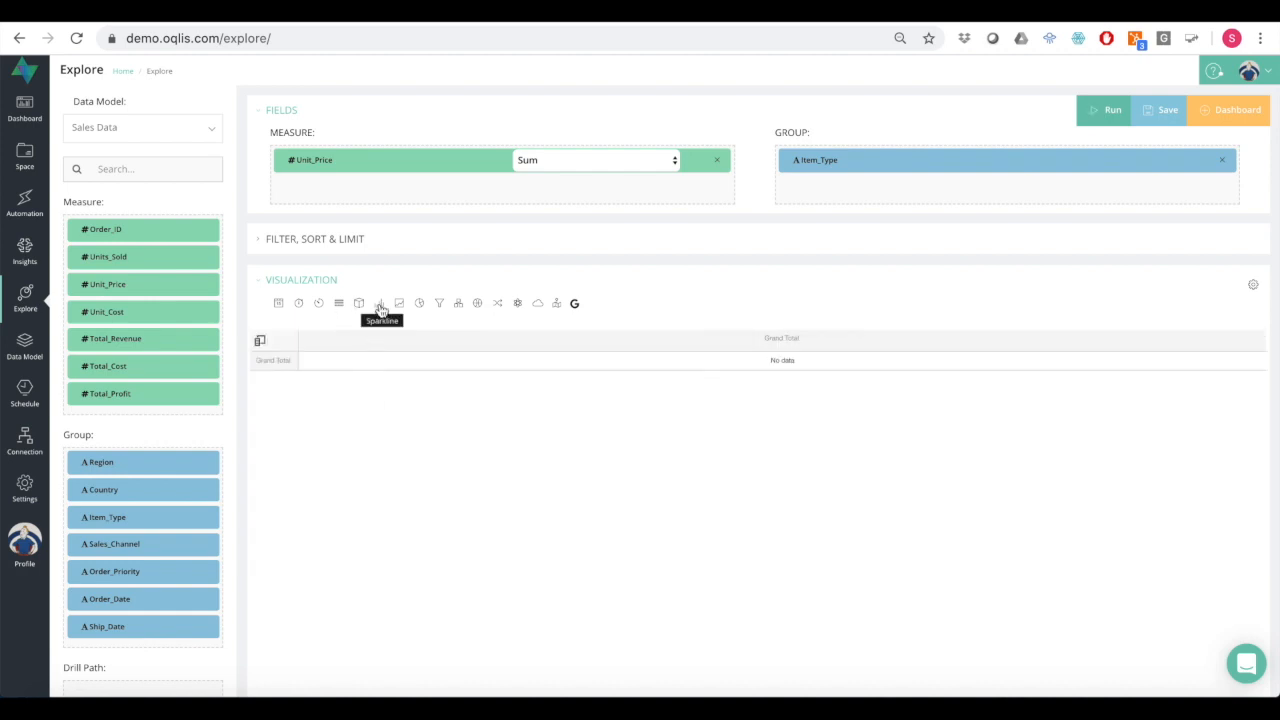
# - Preview the unit prices as a Sparkline and as the standard bar chart with axes
pyautogui.click(380, 310)
pyautogui.scroll(-5, 659, 486)
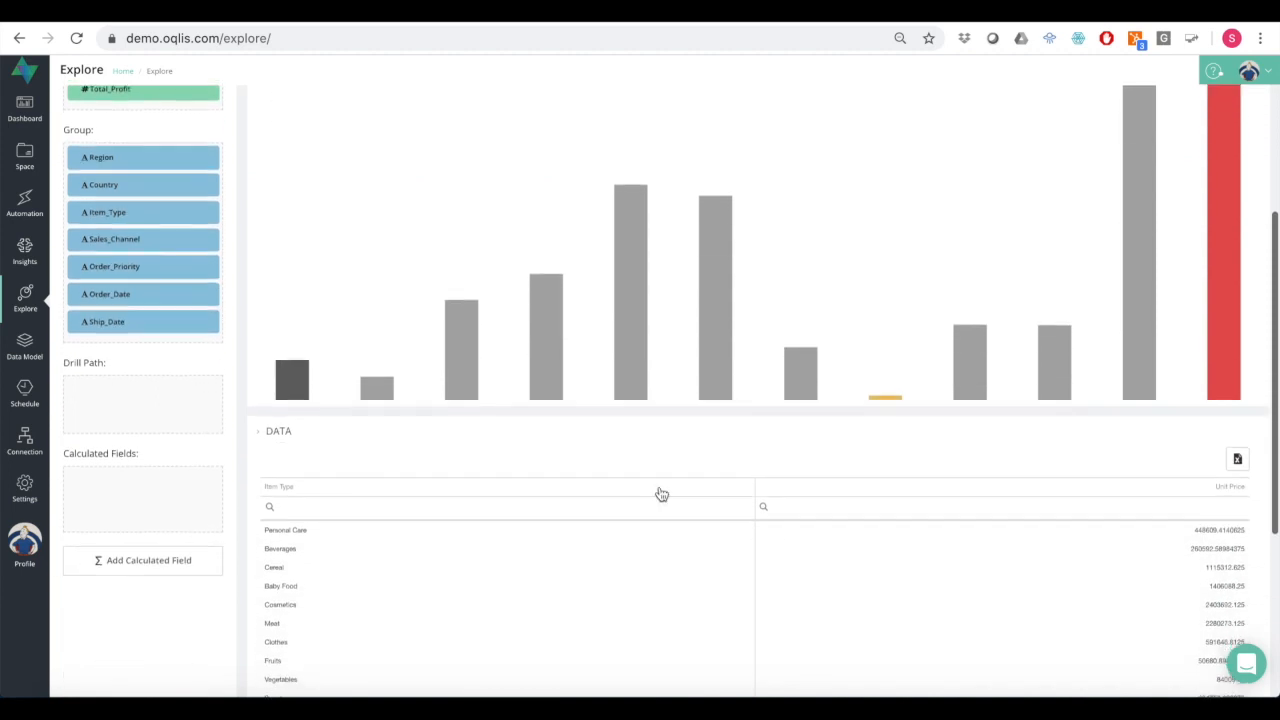
pyautogui.scroll(5, 660, 494)
pyautogui.click(401, 310)
pyautogui.scroll(-1, 568, 435)
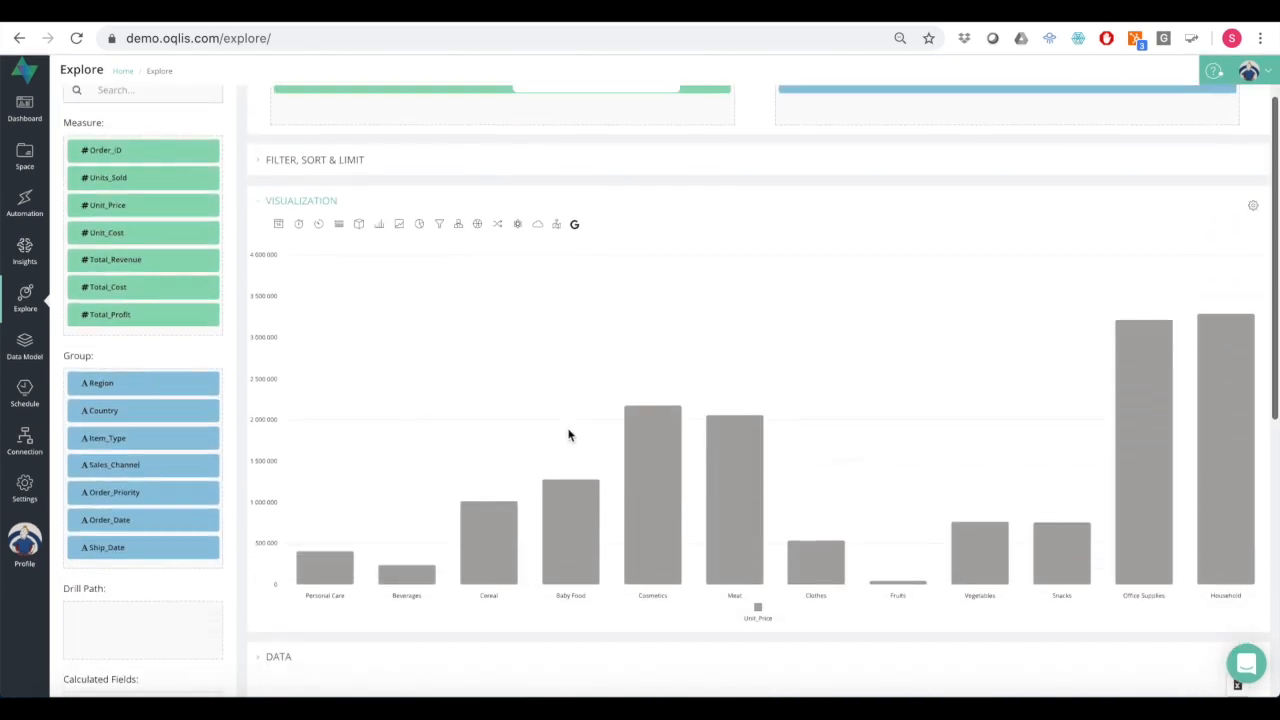
pyautogui.scroll(1, 568, 435)
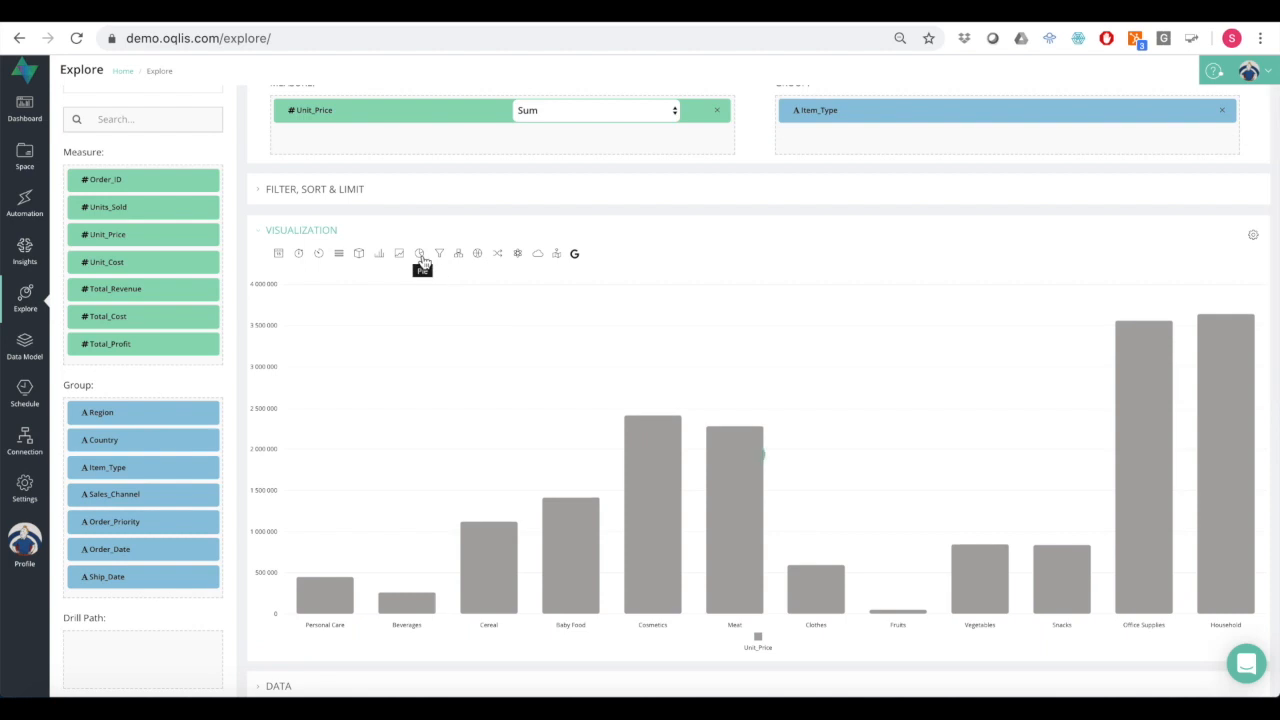
# - Switch the visualization to Pie, with the OQLIS colour palette and the Pie chart type instead of a donut
pyautogui.click(421, 256)
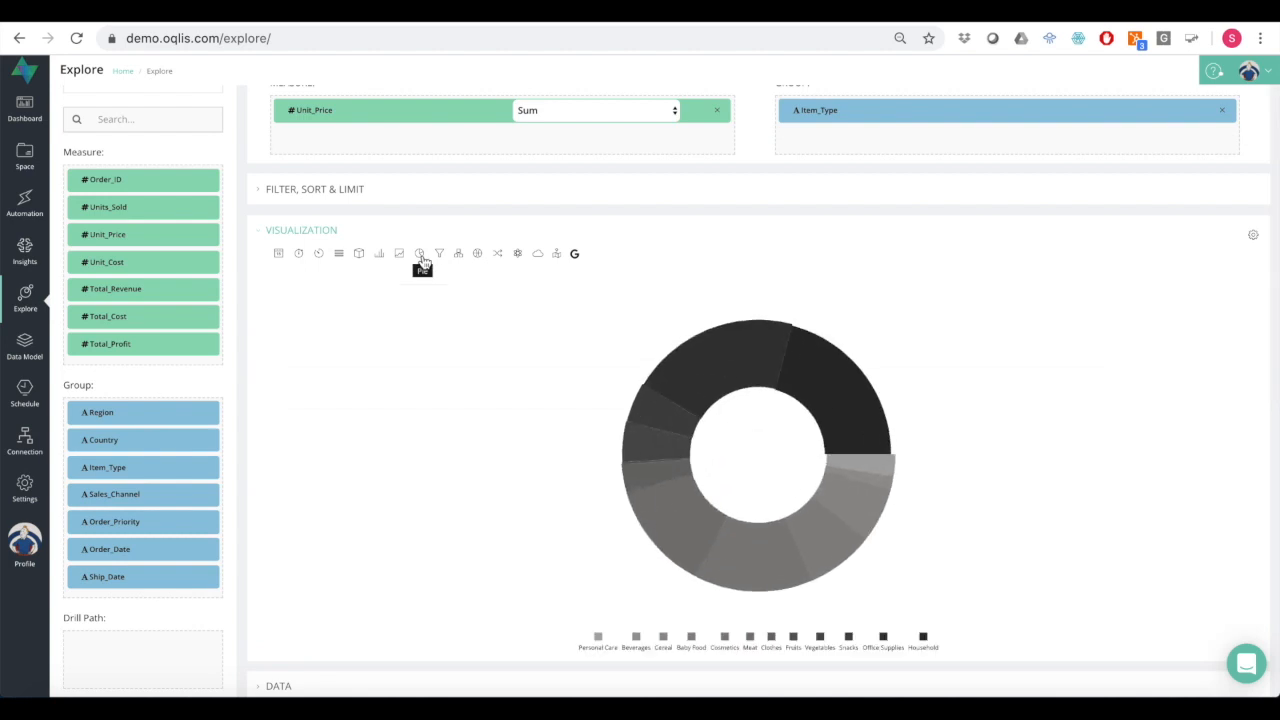
pyautogui.click(1255, 237)
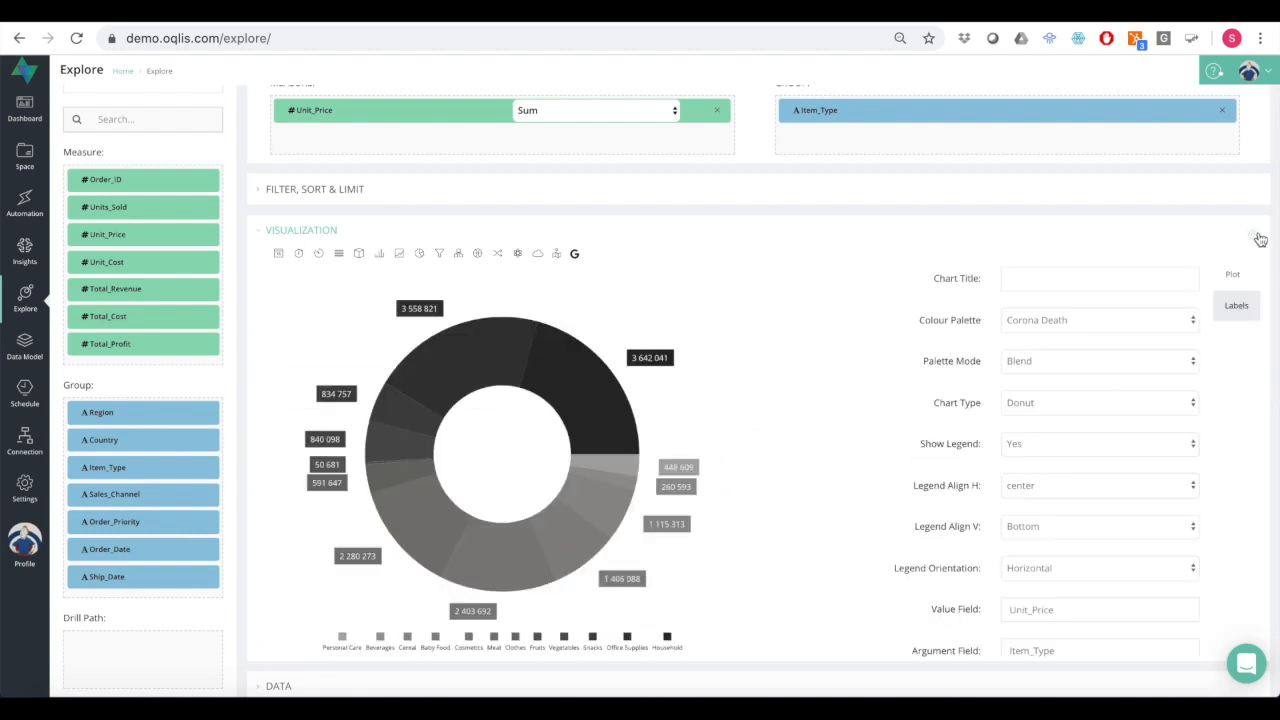
pyautogui.click(1078, 321)
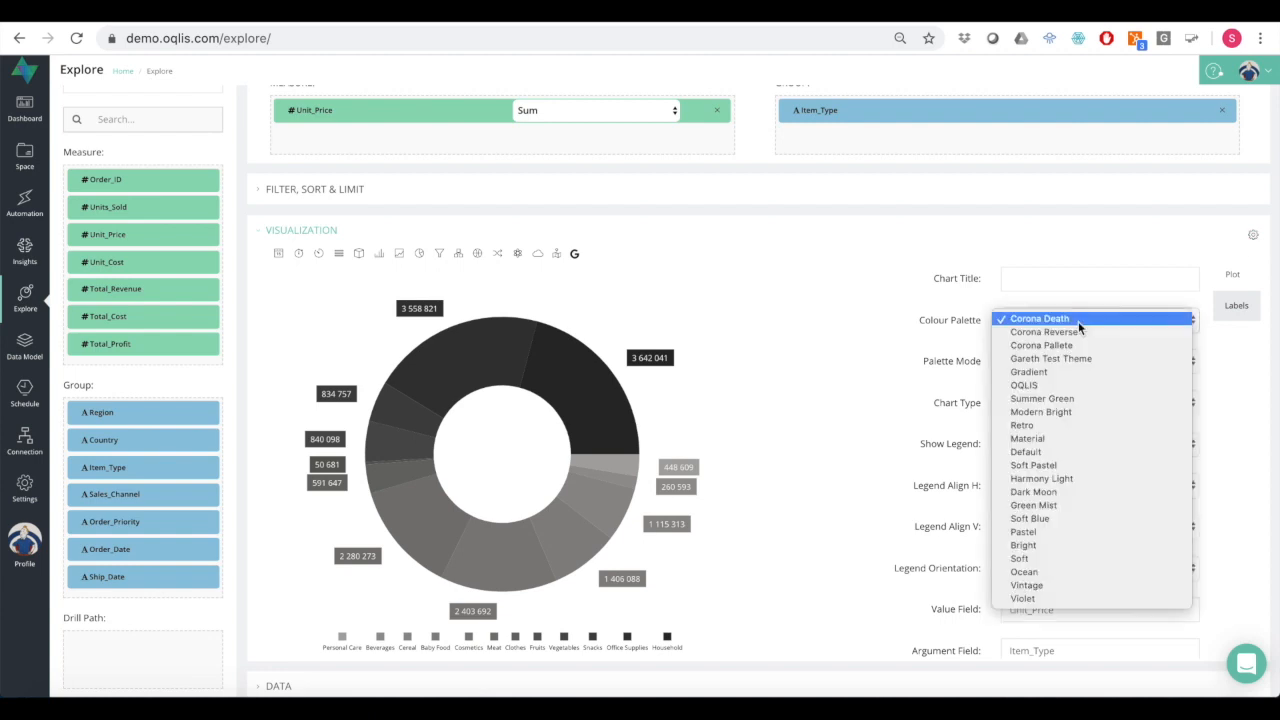
pyautogui.click(1066, 383)
pyautogui.click(1101, 398)
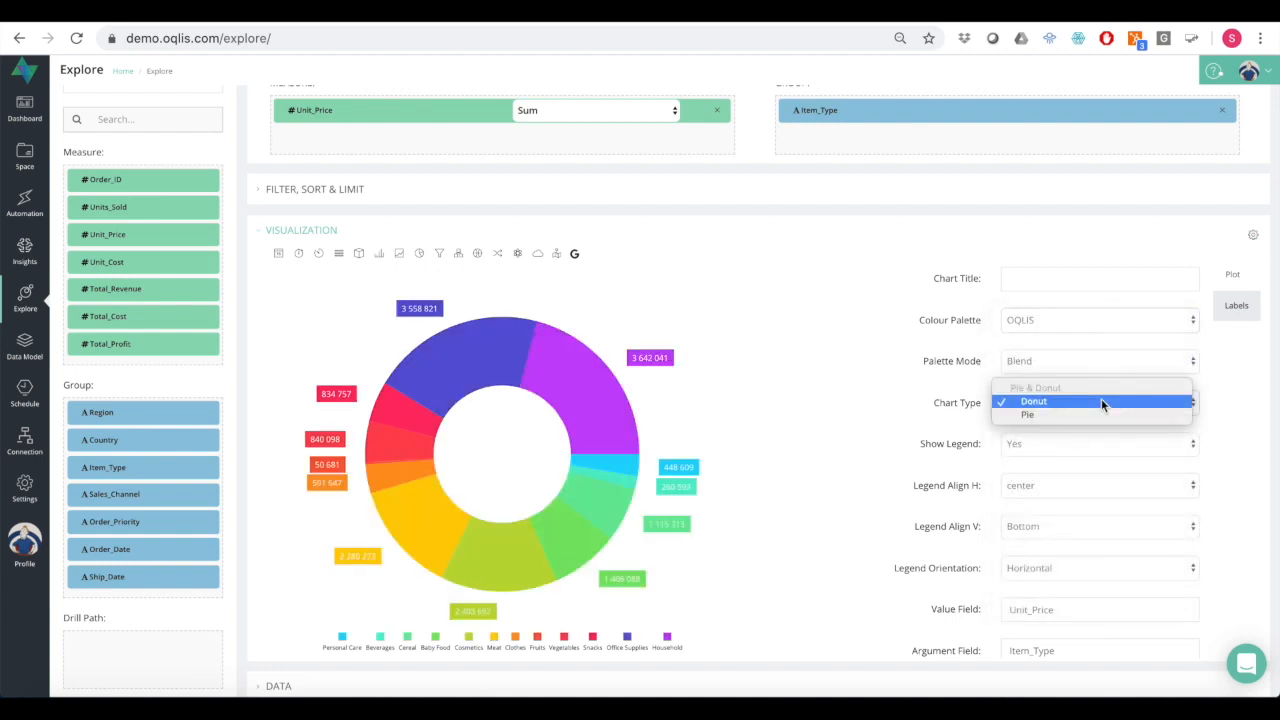
pyautogui.click(1082, 415)
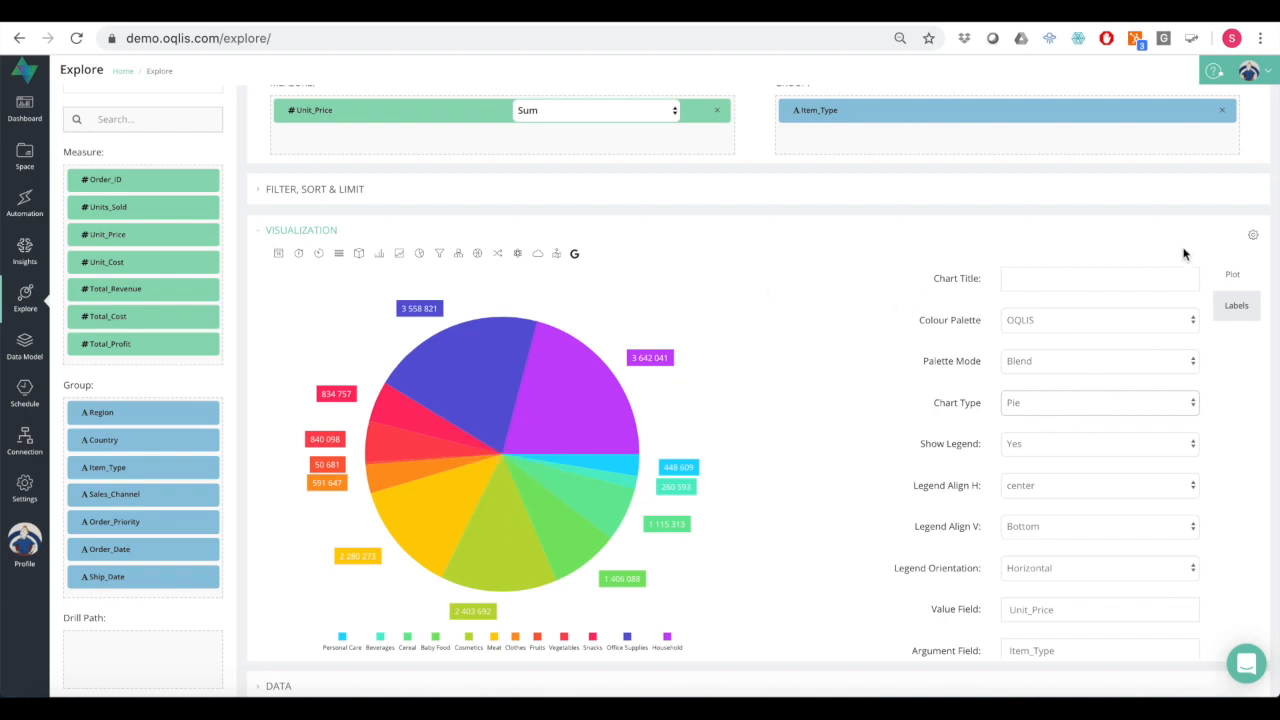
pyautogui.click(1250, 237)
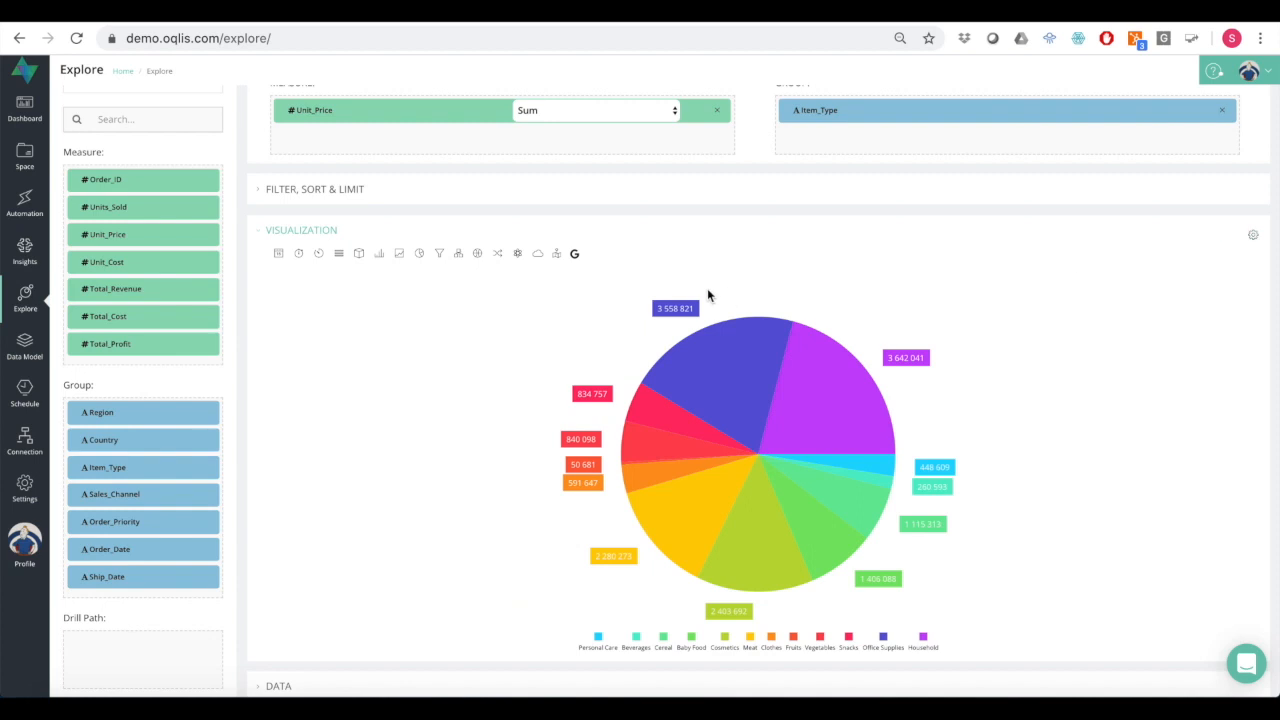
# - Preview the unit prices as a Funnel, inspect the Baby Food segment, and switch to a treemap
pyautogui.click(441, 255)
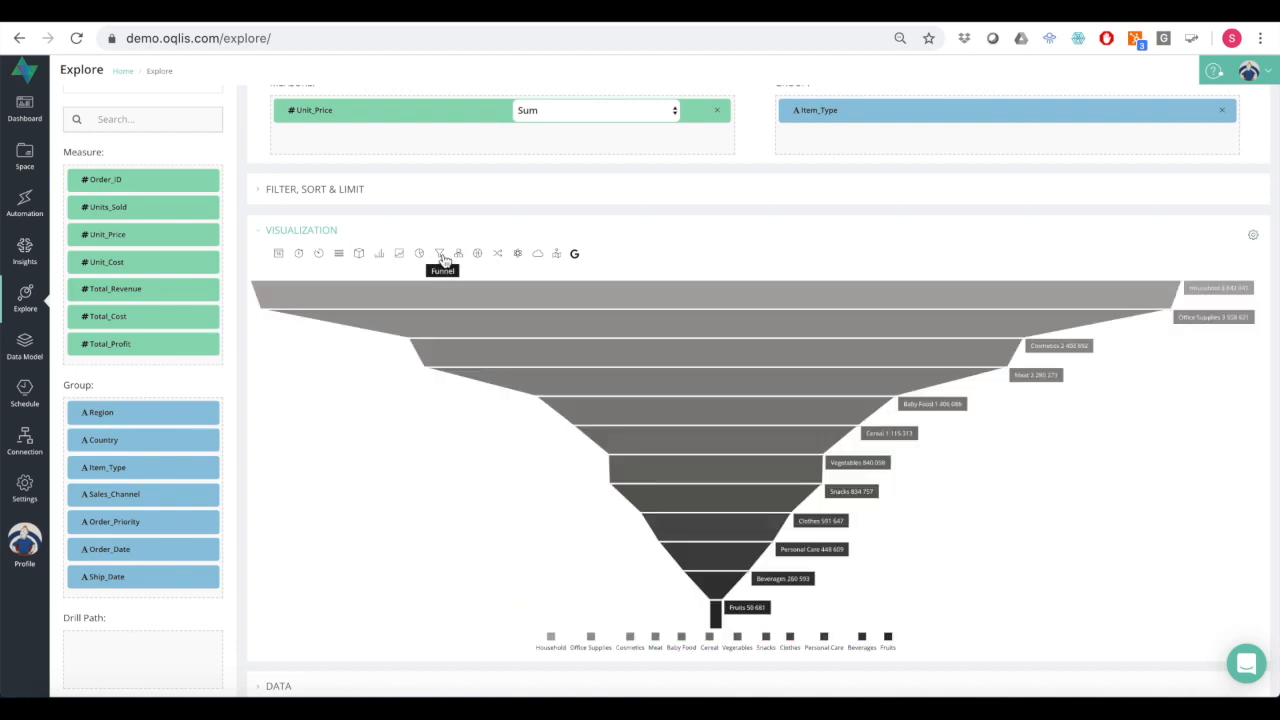
pyautogui.moveTo(572, 404)
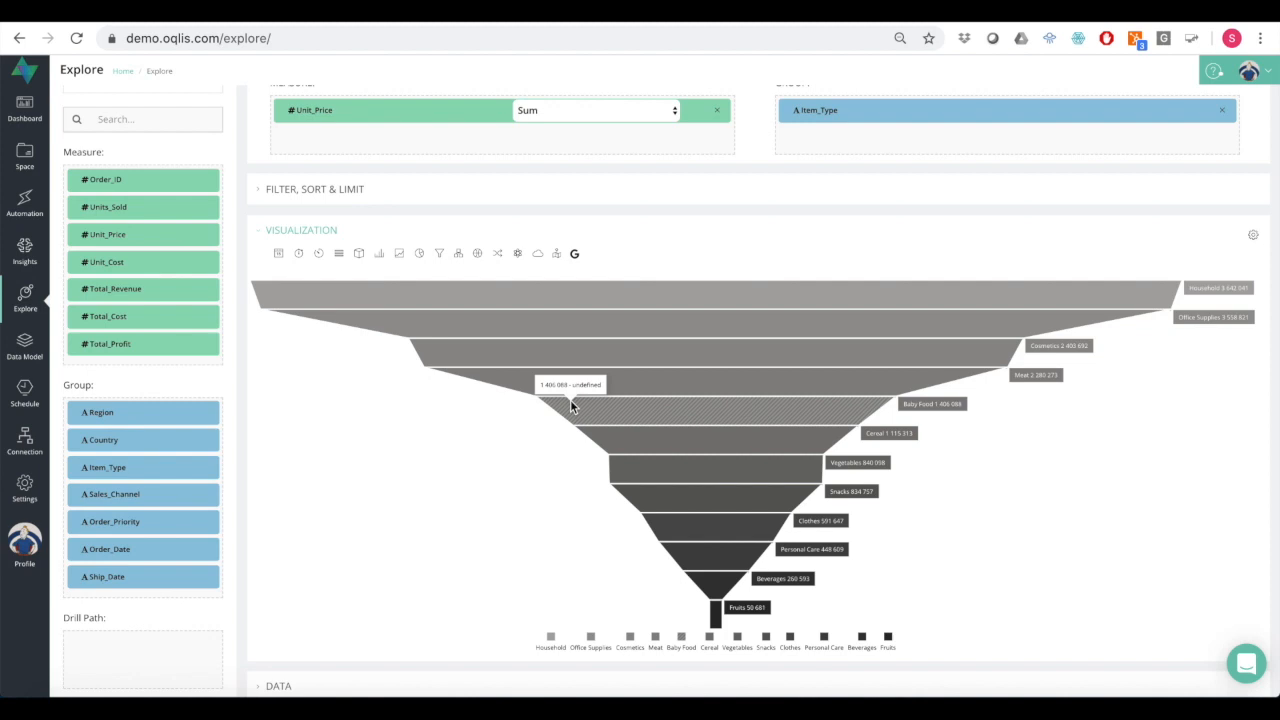
pyautogui.click(458, 256)
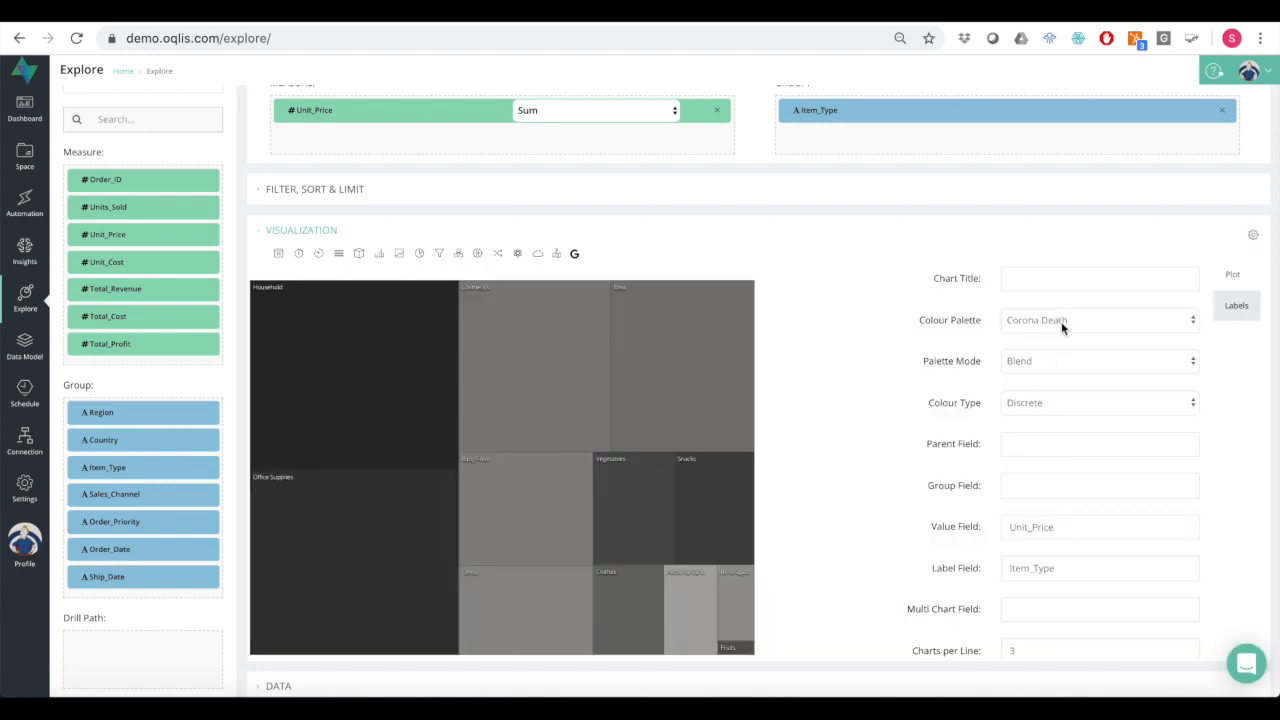
# - Apply the OQLIS colour palette to the treemap, and preview the unit prices as a polar chart and a word cloud
pyautogui.click(1061, 321)
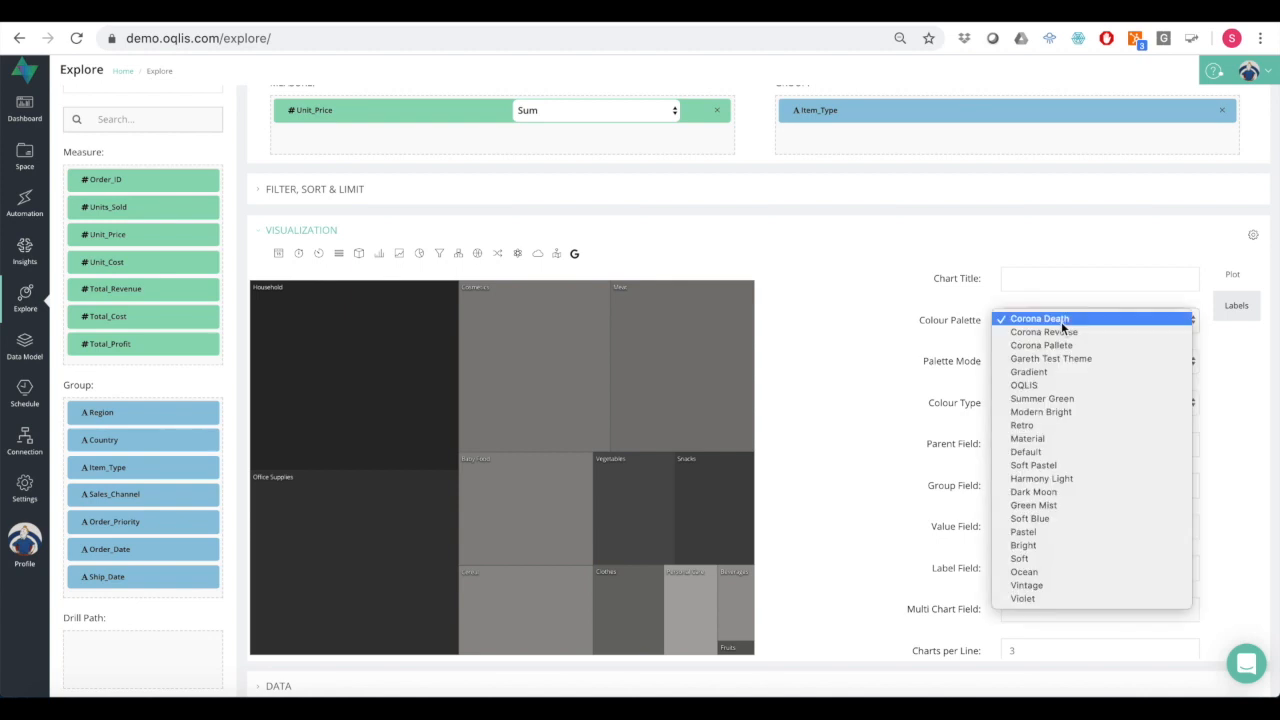
pyautogui.click(1046, 385)
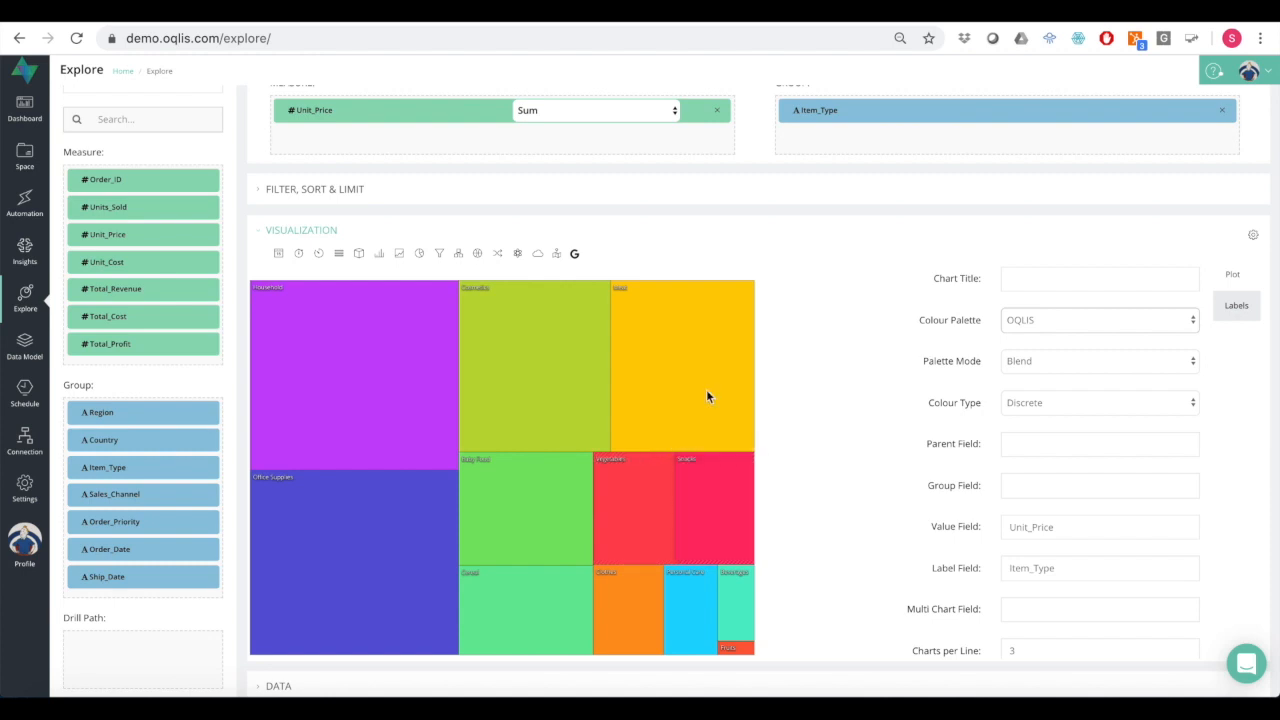
pyautogui.click(478, 255)
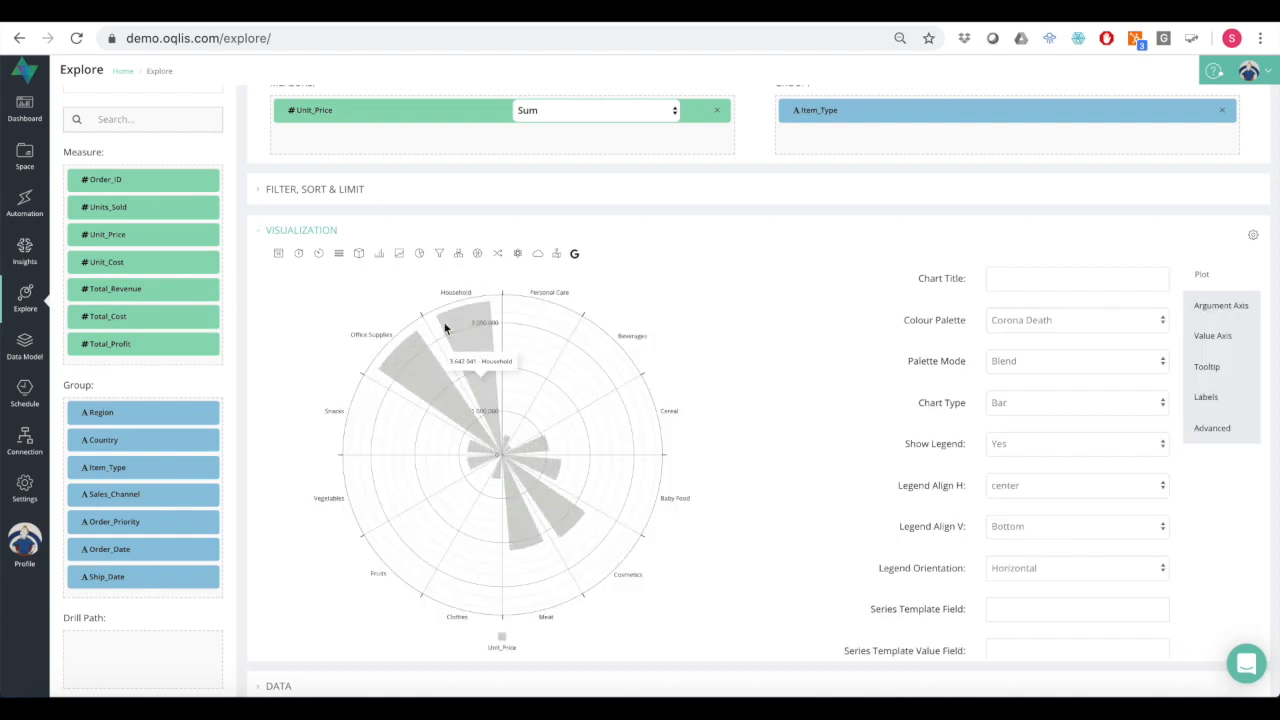
pyautogui.moveTo(464, 408)
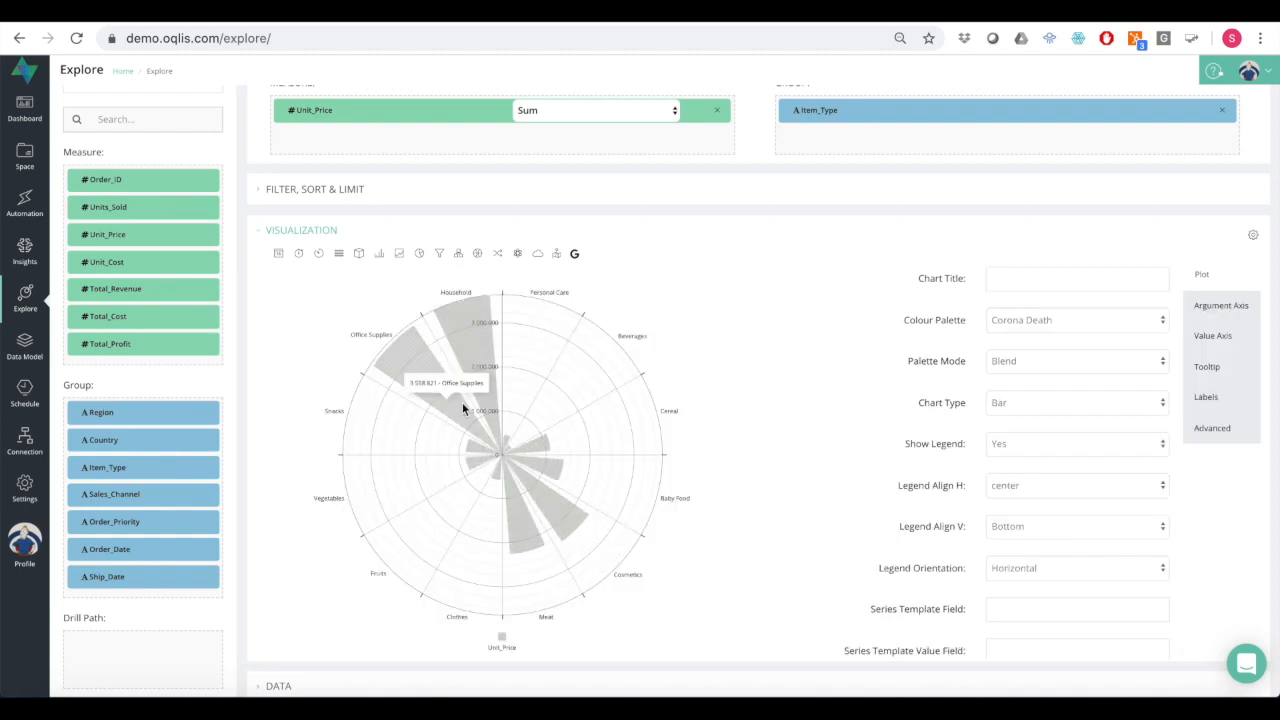
pyautogui.click(536, 256)
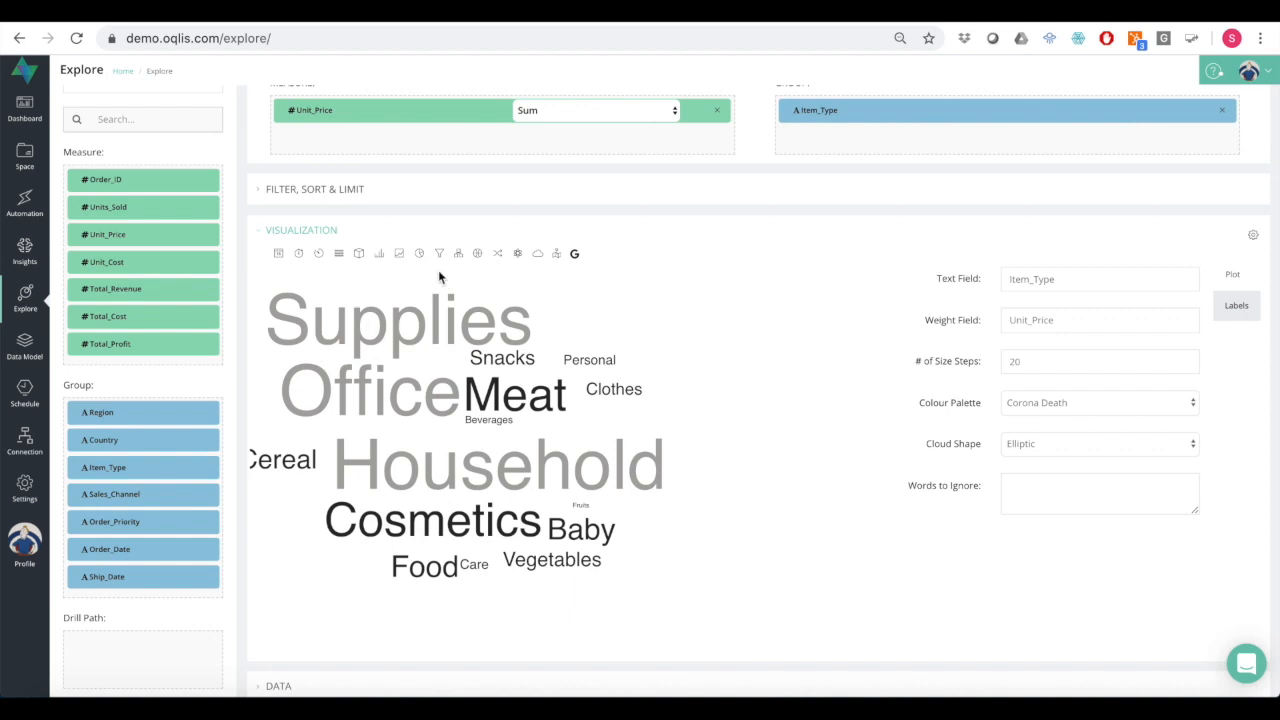
# - Switch the visualization back to the treemap and set its colour palette to OQLIS
pyautogui.click(460, 256)
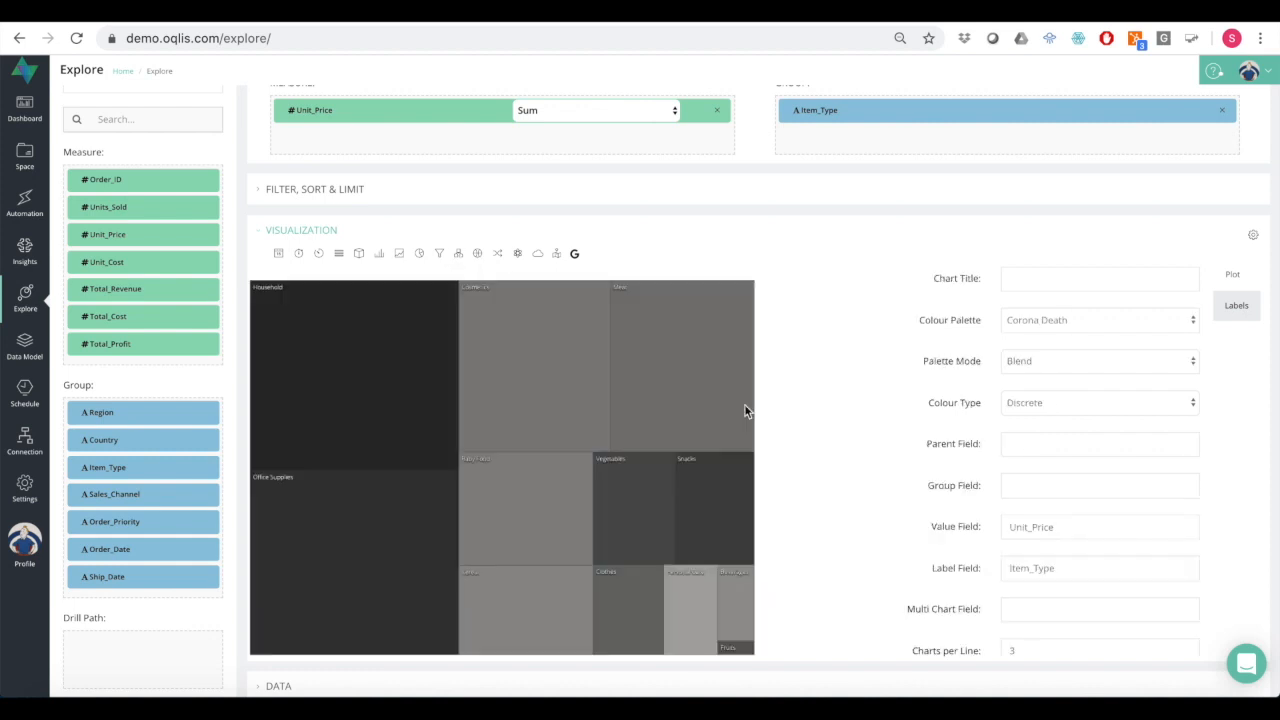
pyautogui.click(1171, 318)
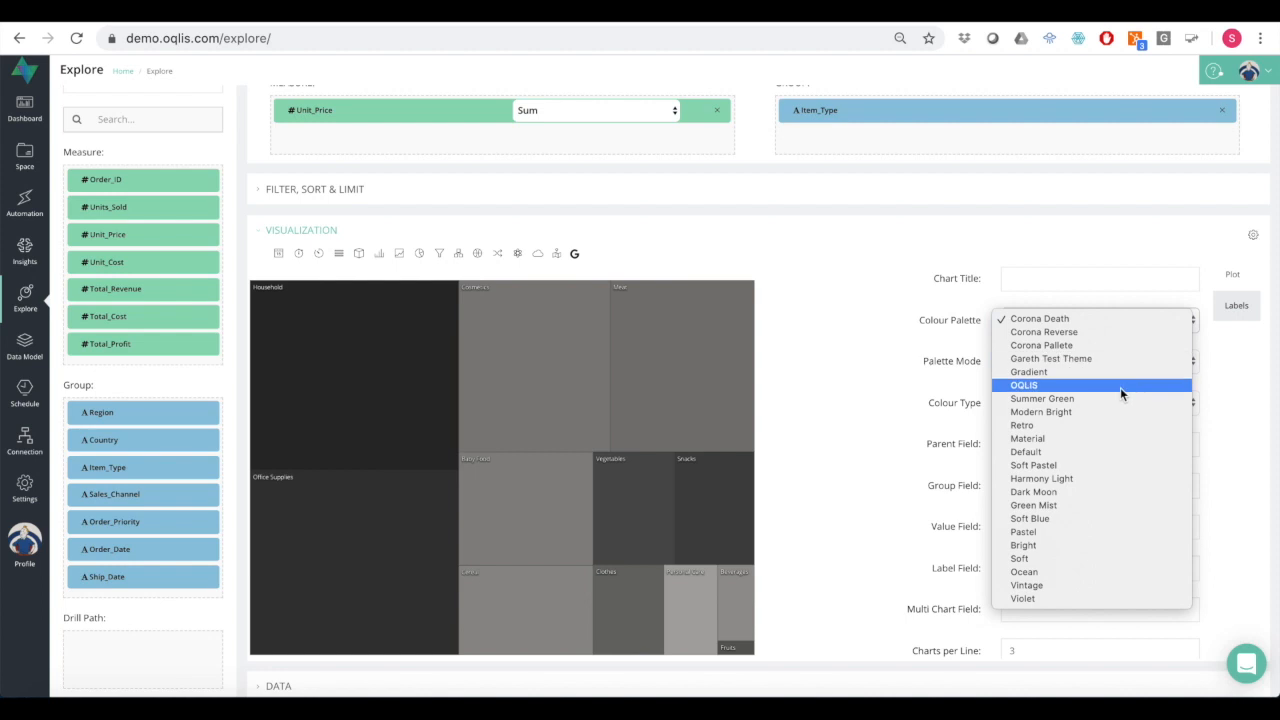
pyautogui.click(1120, 386)
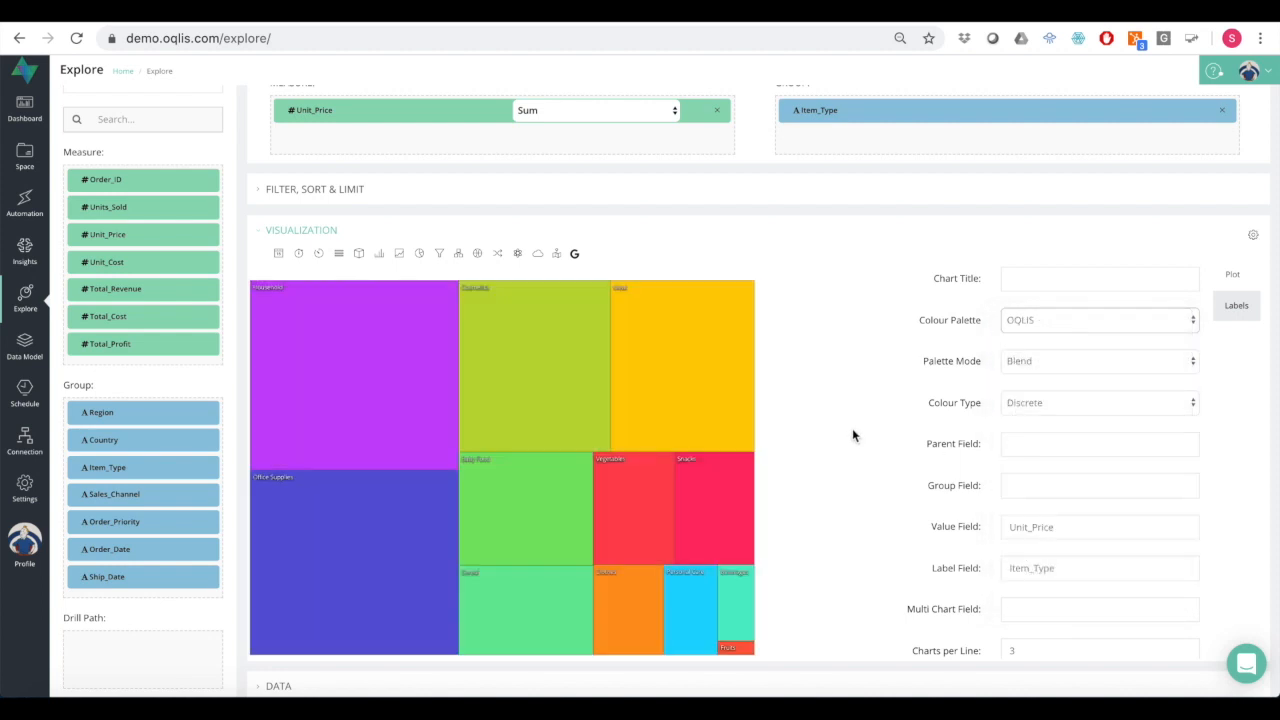
# - Save the exploration as "Unit price by item" in the Sales space and choose to add it to a dashboard
pyautogui.scroll(1, 852, 428)
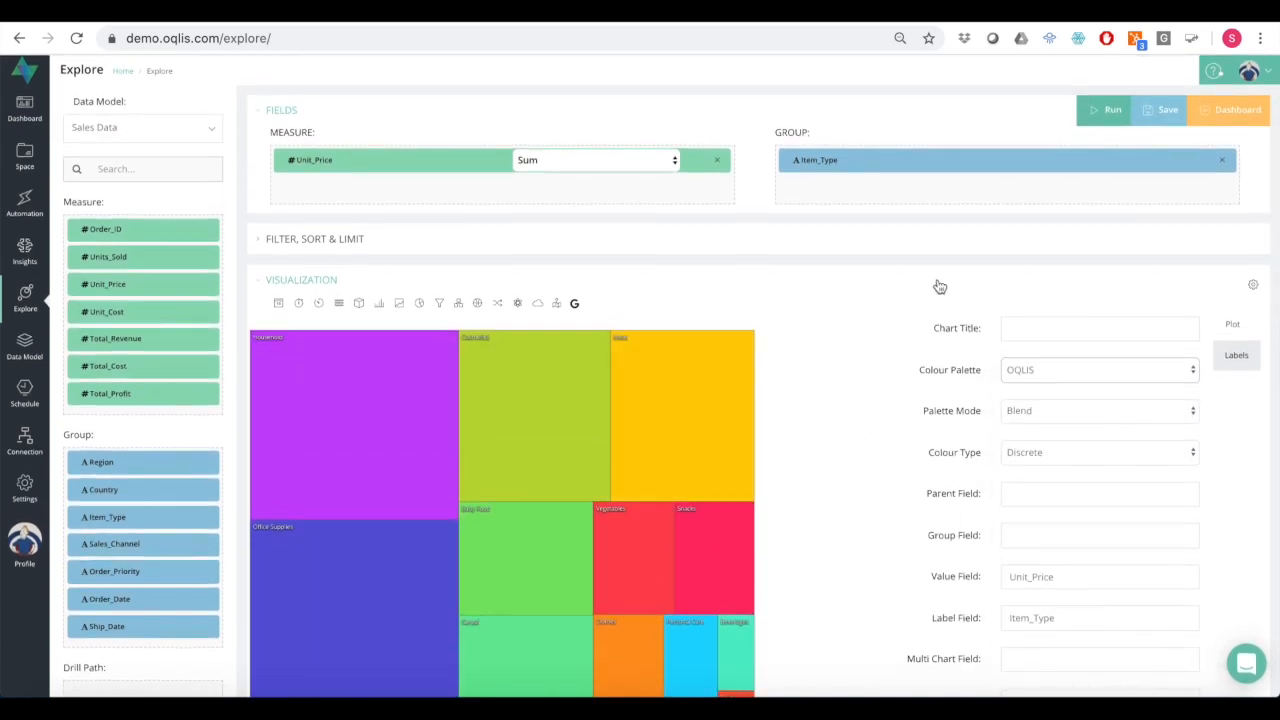
pyautogui.click(1167, 113)
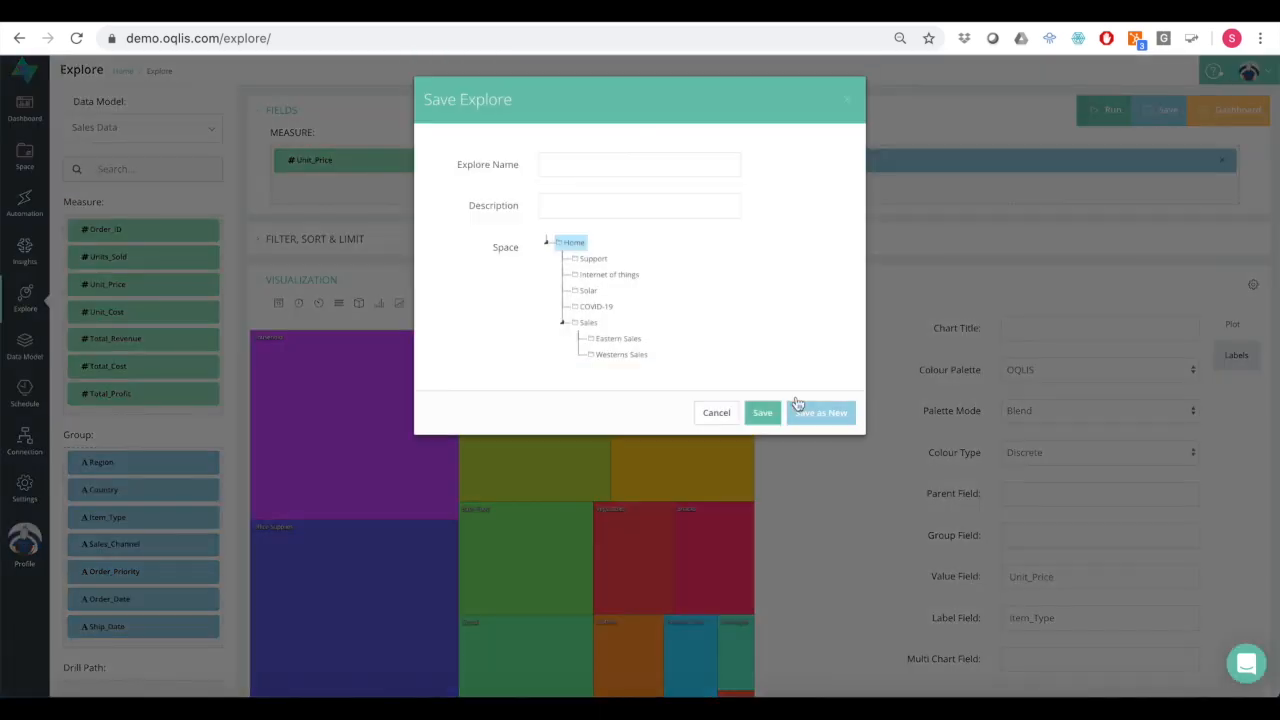
pyautogui.click(586, 322)
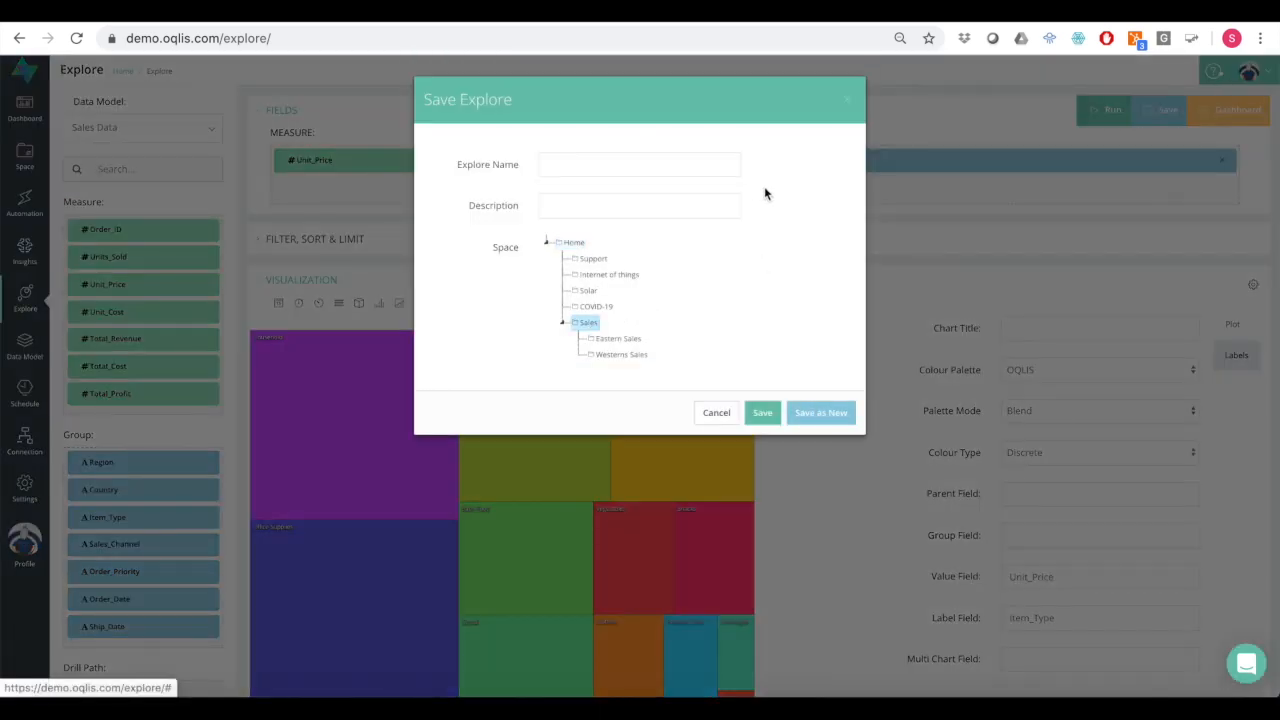
pyautogui.click(604, 168)
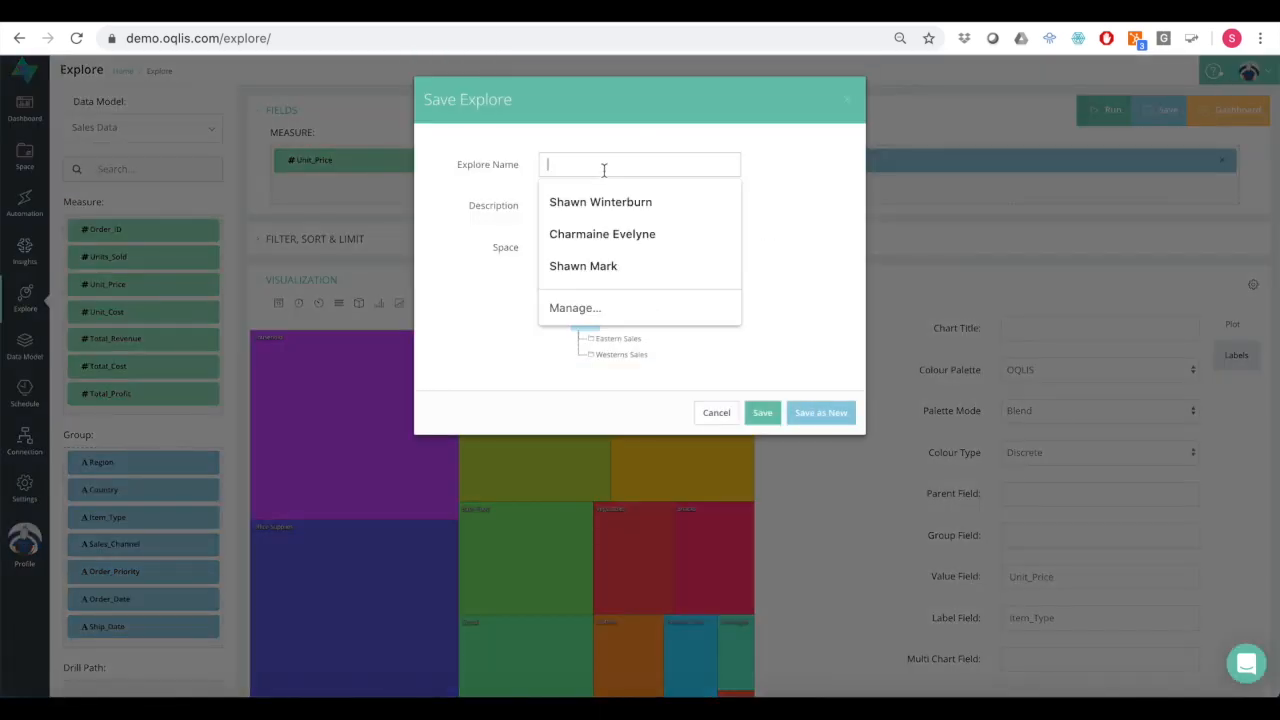
pyautogui.write('Unit pri')
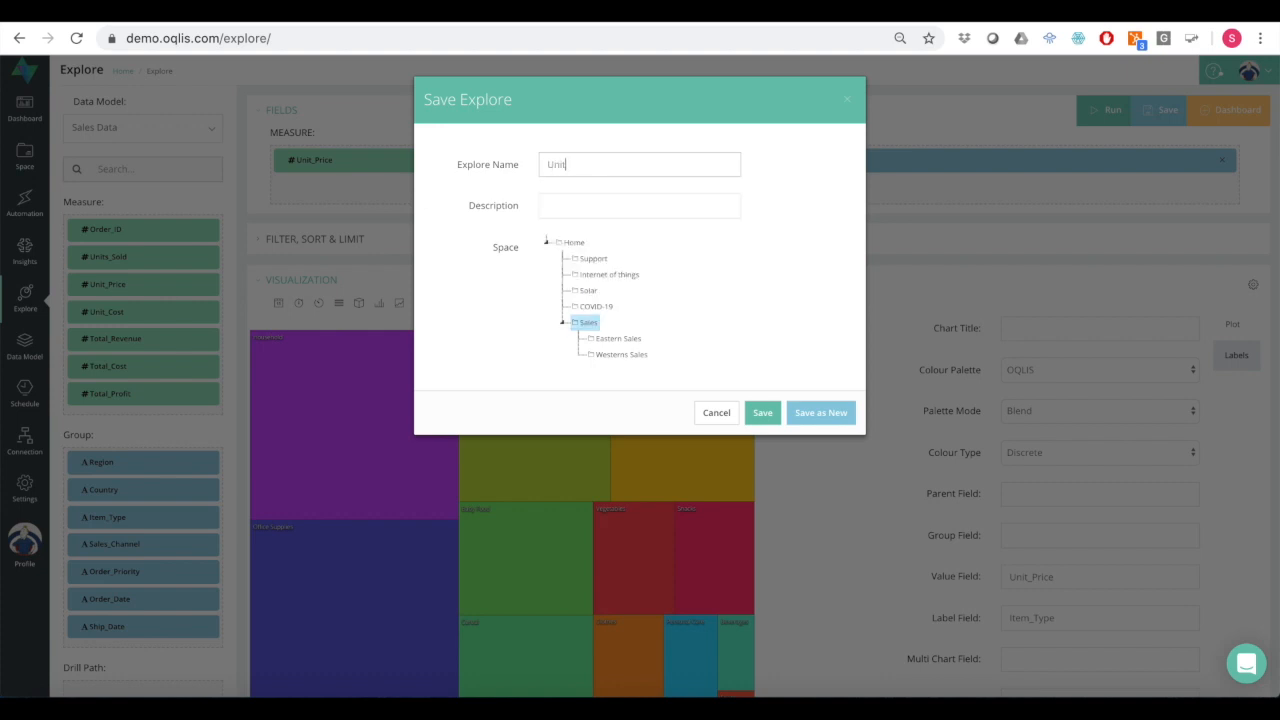
pyautogui.write('ce by item')
pyautogui.click(766, 424)
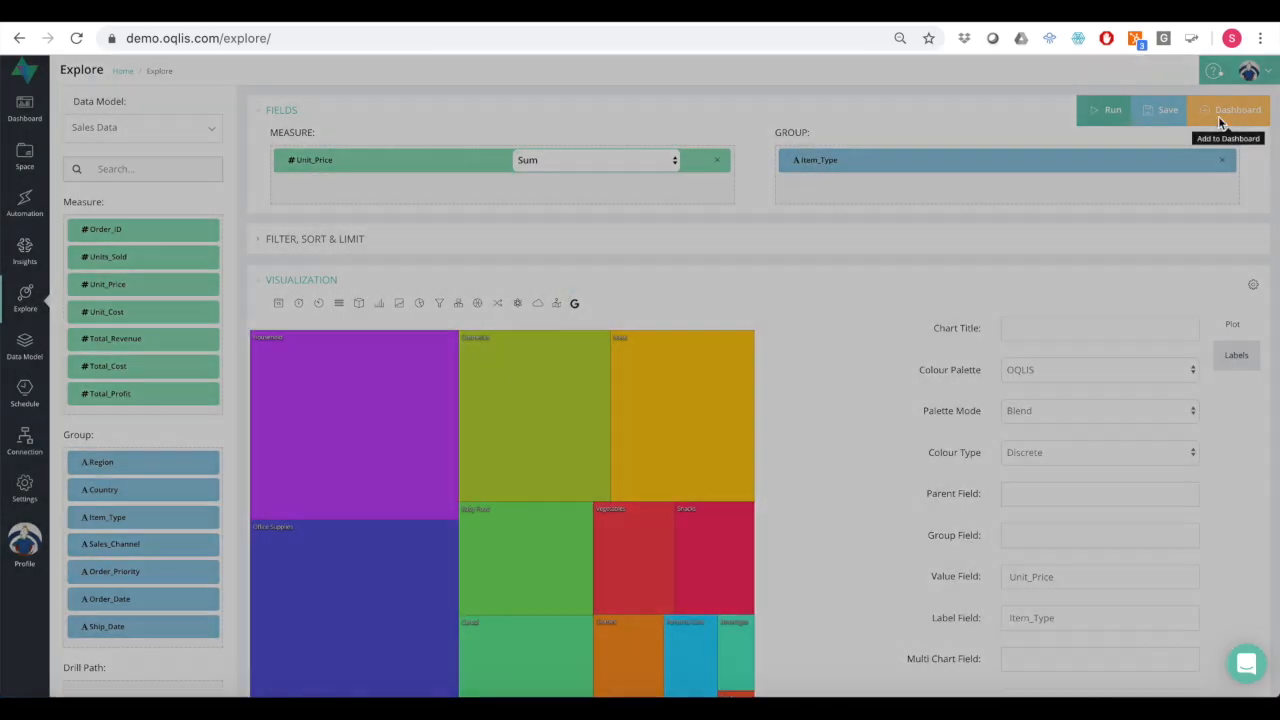
pyautogui.click(1218, 116)
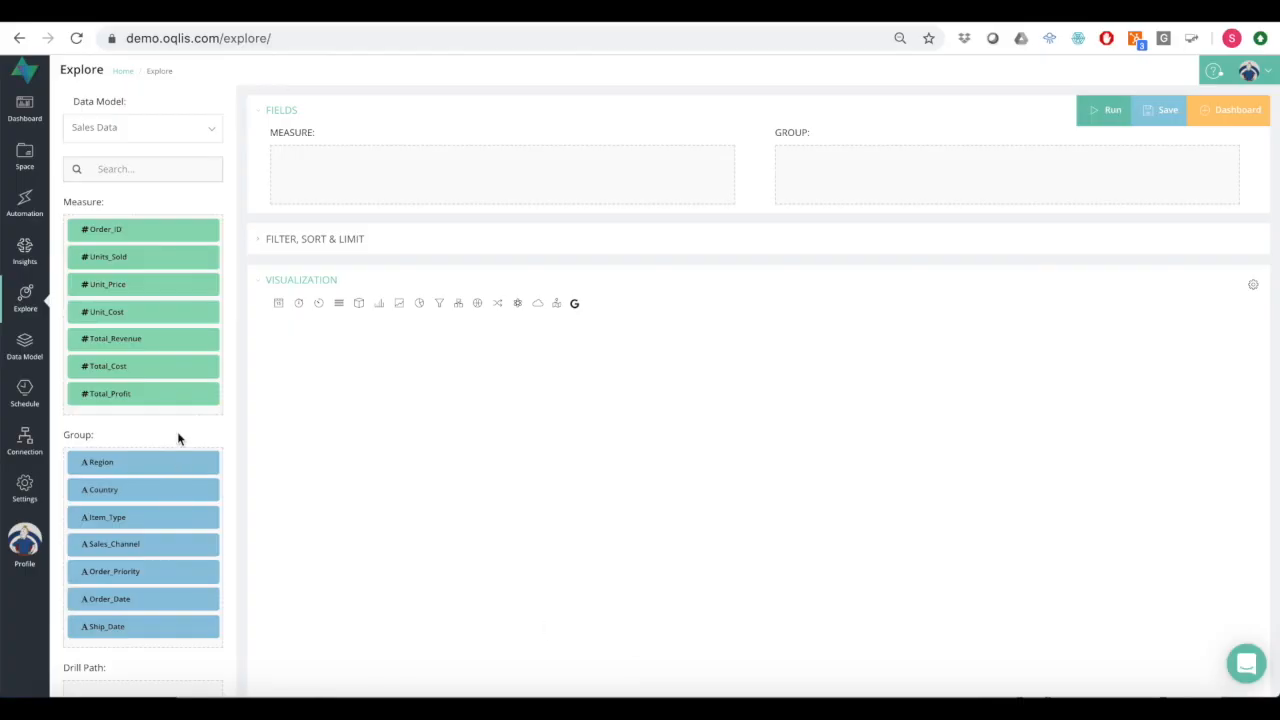
# - Start a new calculated field on the Sales Data model and name it Margin
pyautogui.scroll(-2, 178, 436)
pyautogui.scroll(-1, 178, 436)
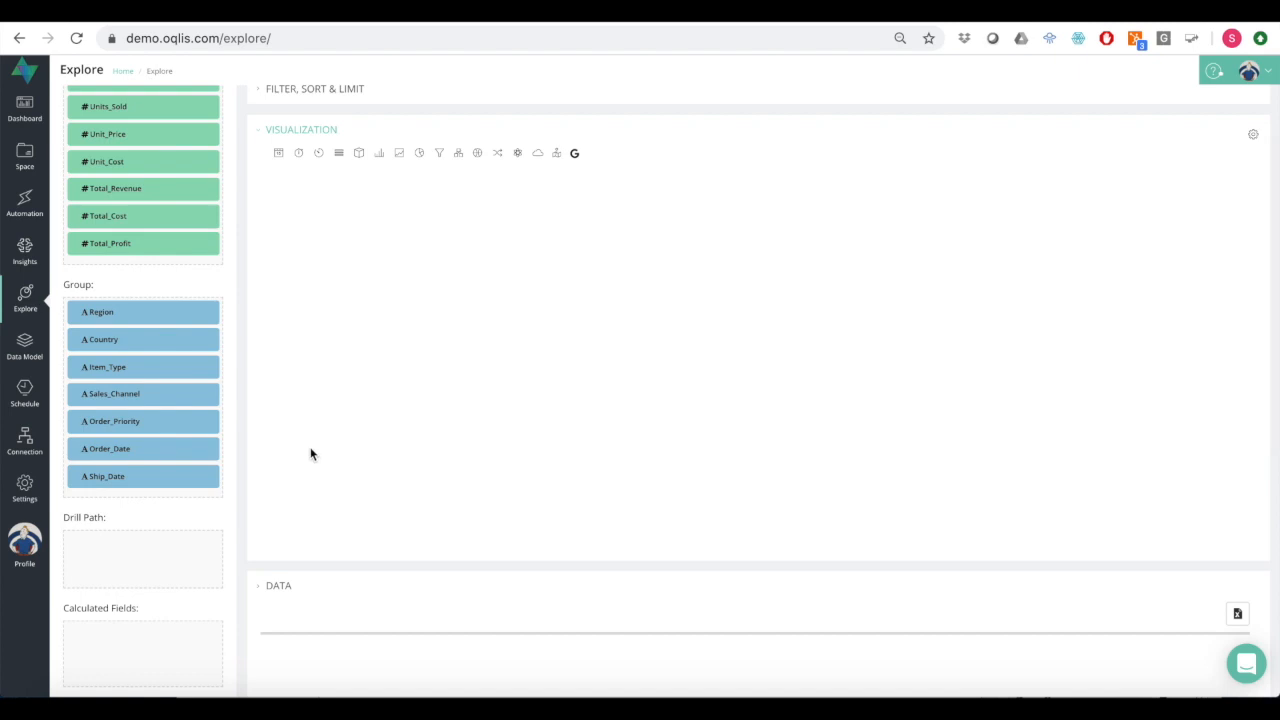
pyautogui.scroll(2, 178, 208)
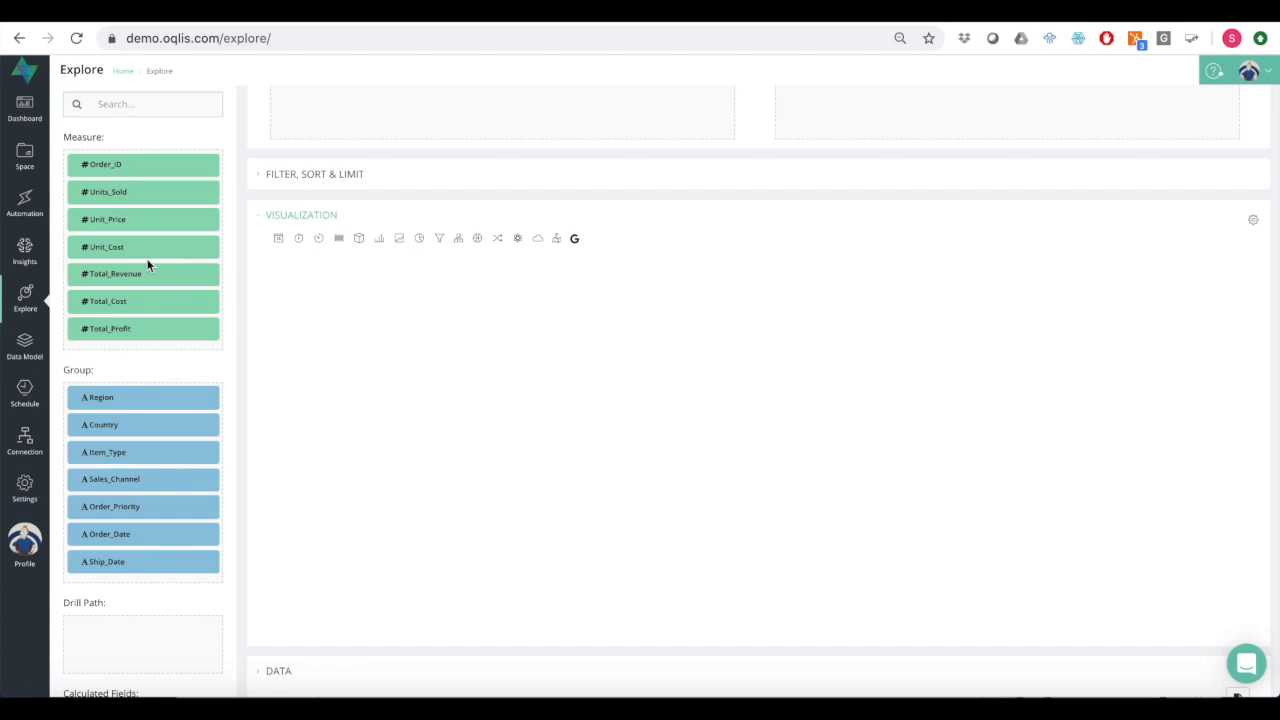
pyautogui.scroll(-1, 147, 260)
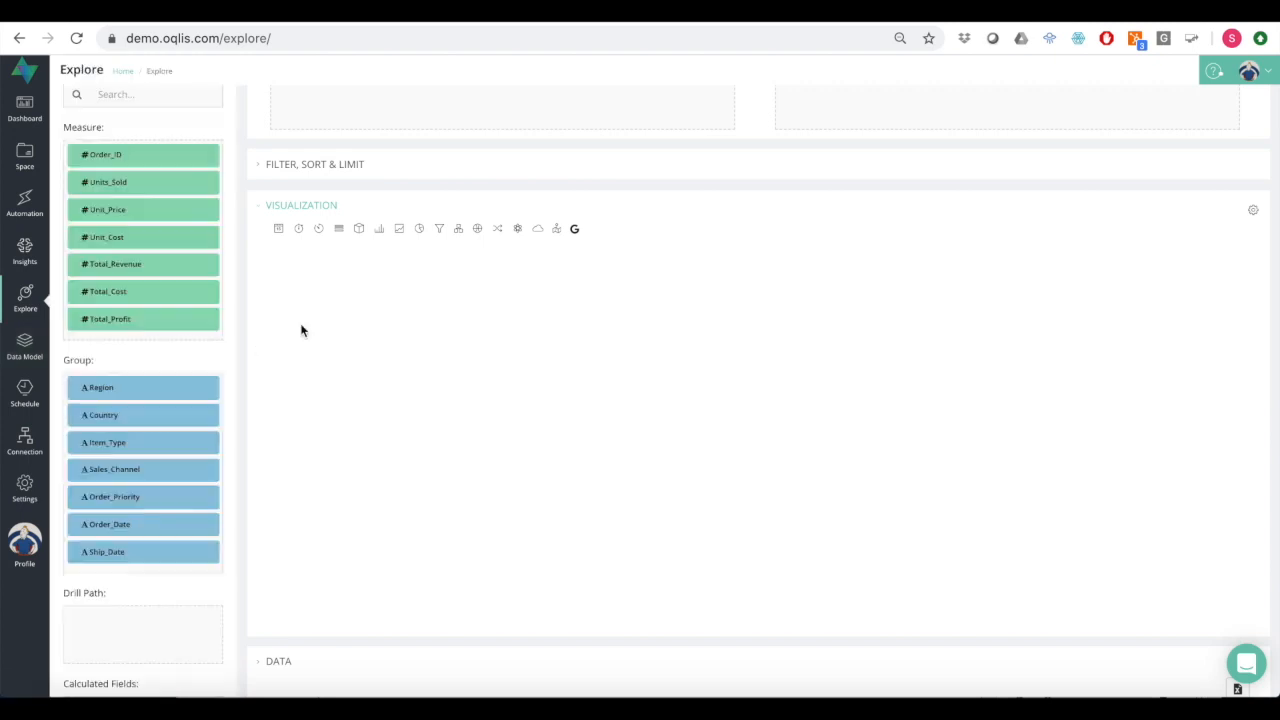
pyautogui.scroll(-3, 157, 455)
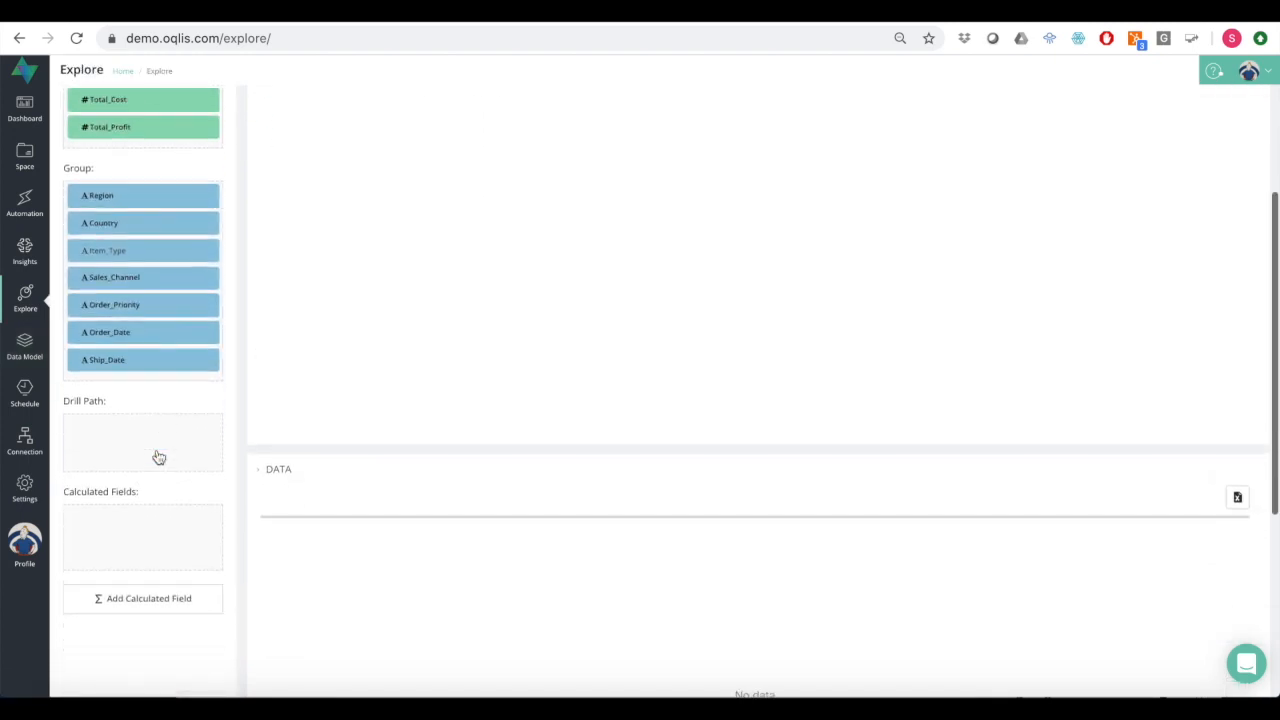
pyautogui.click(152, 602)
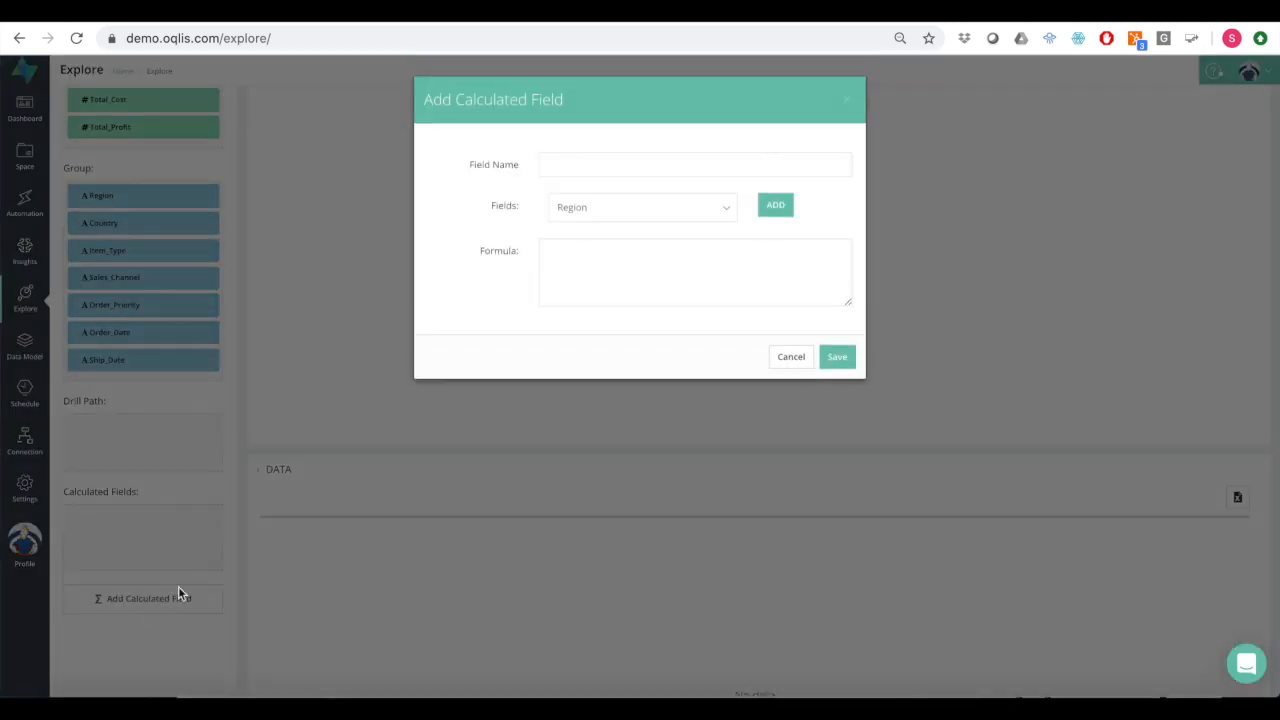
pyautogui.click(594, 163)
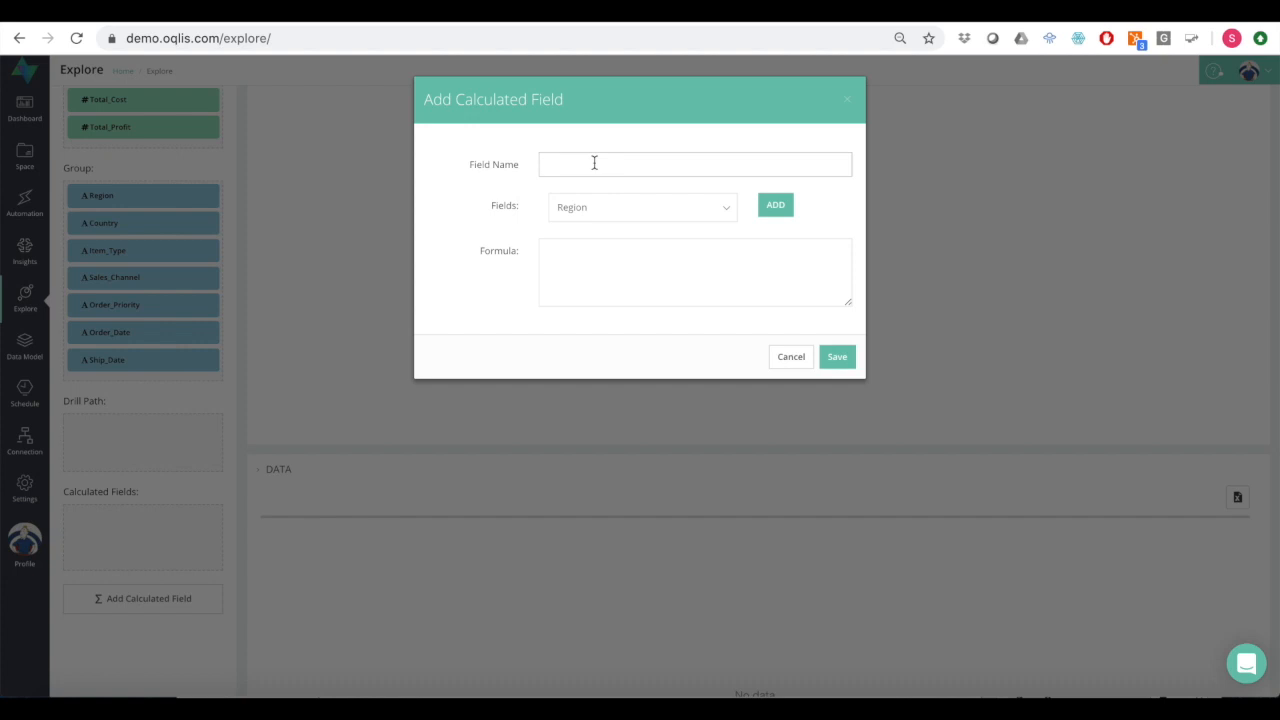
pyautogui.write('Margin')
pyautogui.click(716, 217)
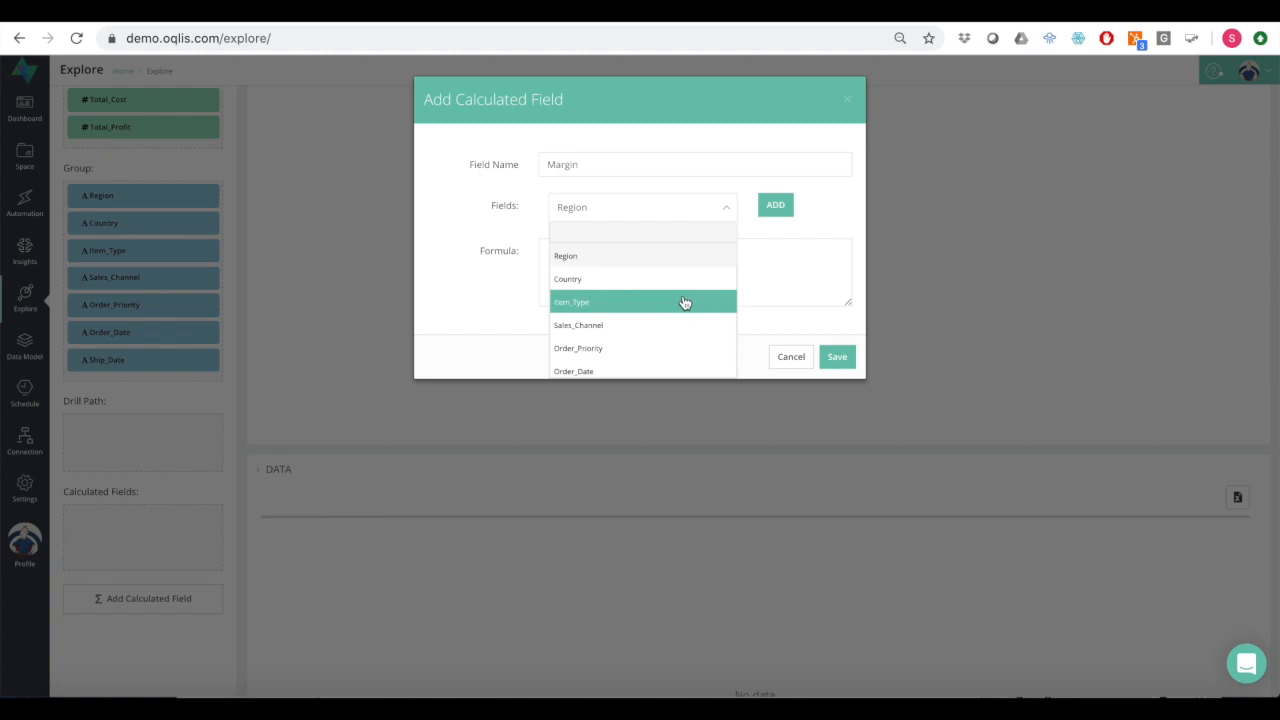
pyautogui.click(729, 210)
# - Copy the formula (sum(`Total_Revenue`)-sum(`Total_Cost`))/sum(`Total_Revenue`) from the Pages document into the Margin field and save the field
pyautogui.click(597, 250)
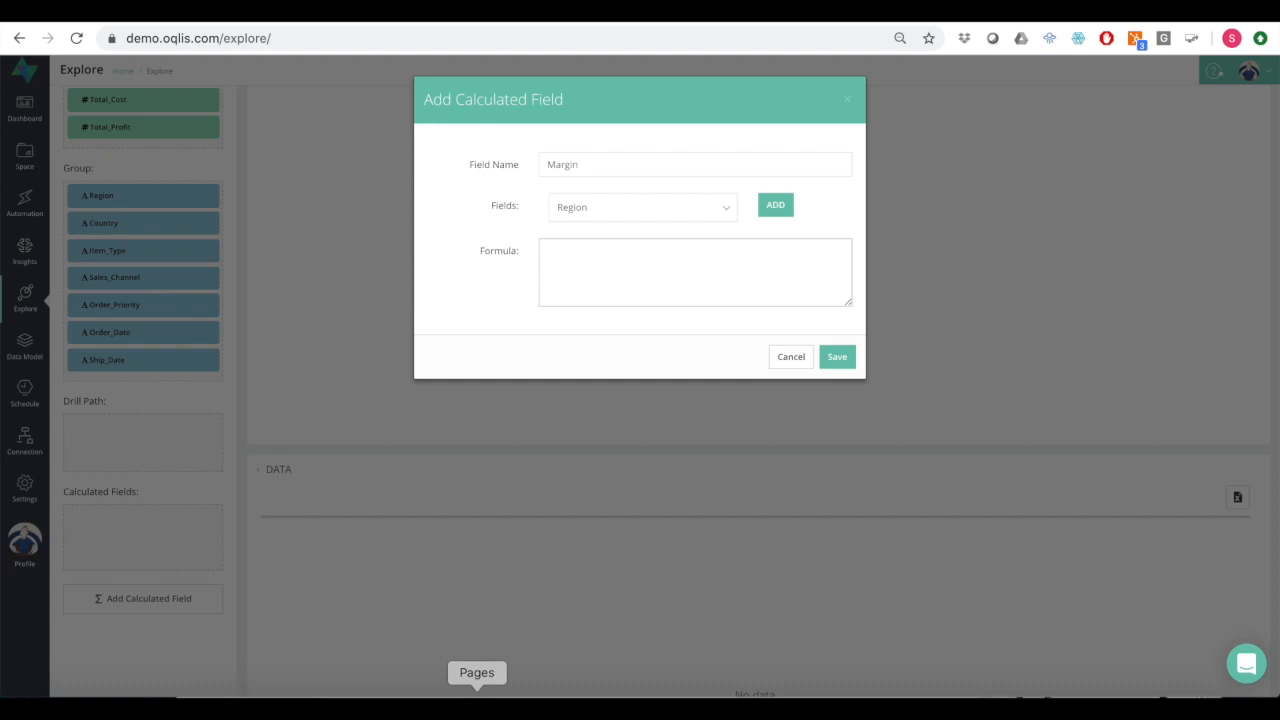
pyautogui.click(477, 705)
pyautogui.moveTo(724, 114); pyautogui.dragTo(356, 118)
pyautogui.press('super+c')
pyautogui.press('super+Tab')
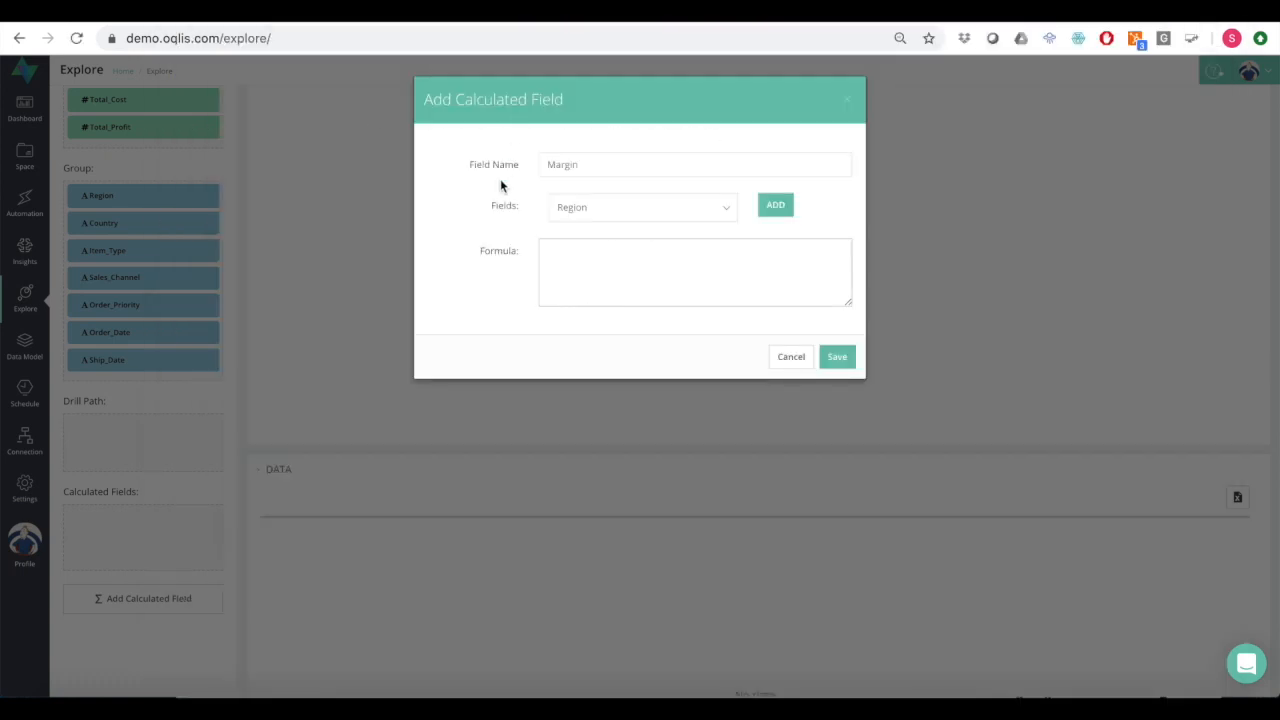
pyautogui.click(556, 258)
pyautogui.press('super+v')
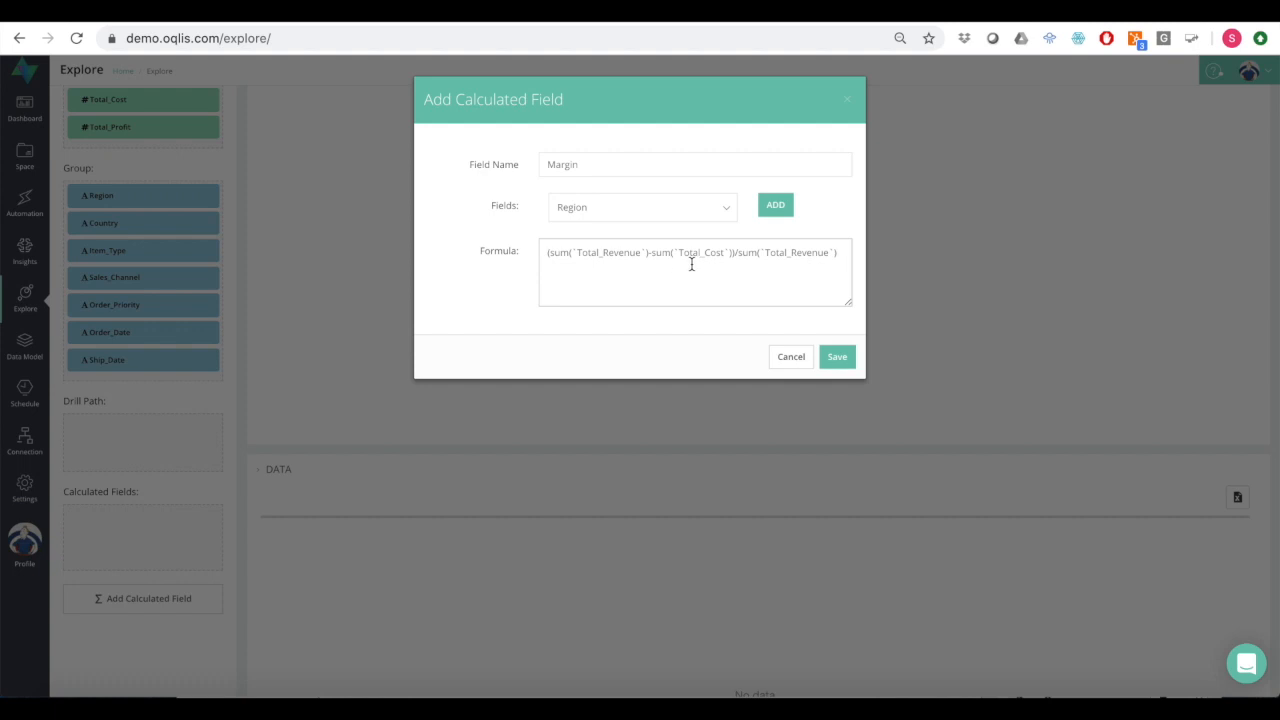
pyautogui.click(844, 362)
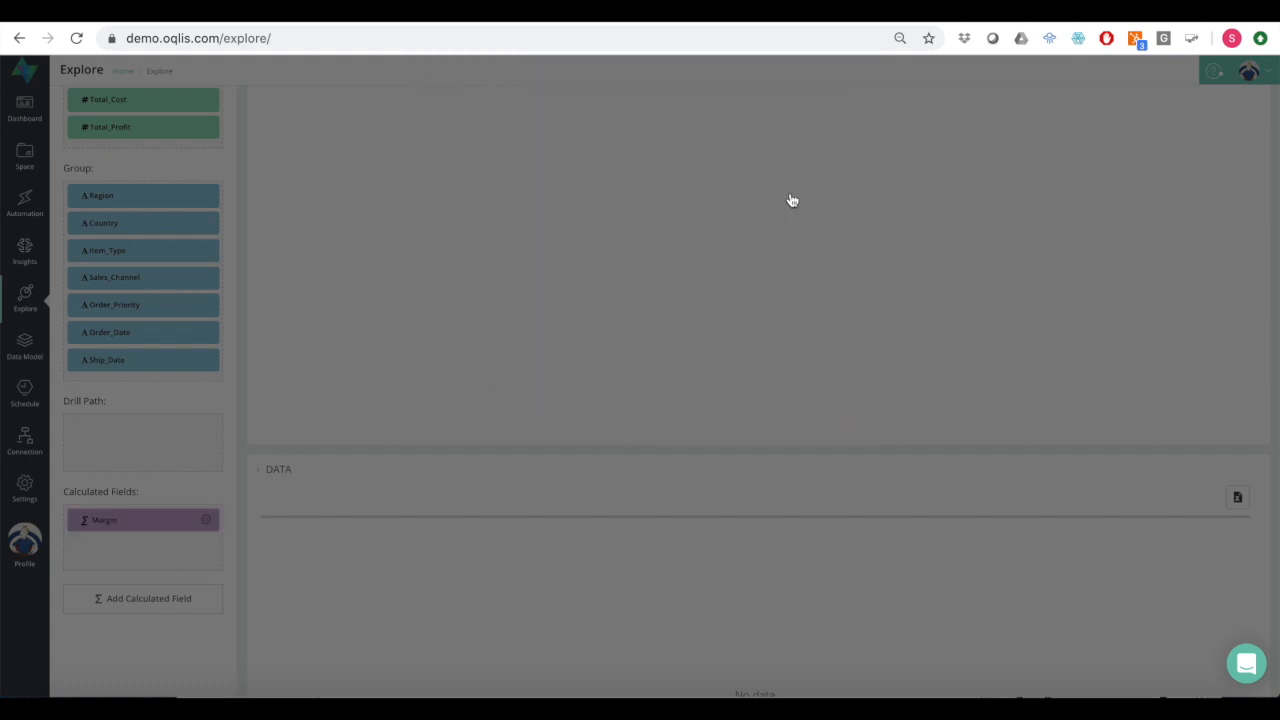
# - Add the calculated Margin field as the only measure and visualize it as a single KPI value
pyautogui.scroll(2, 503, 377)
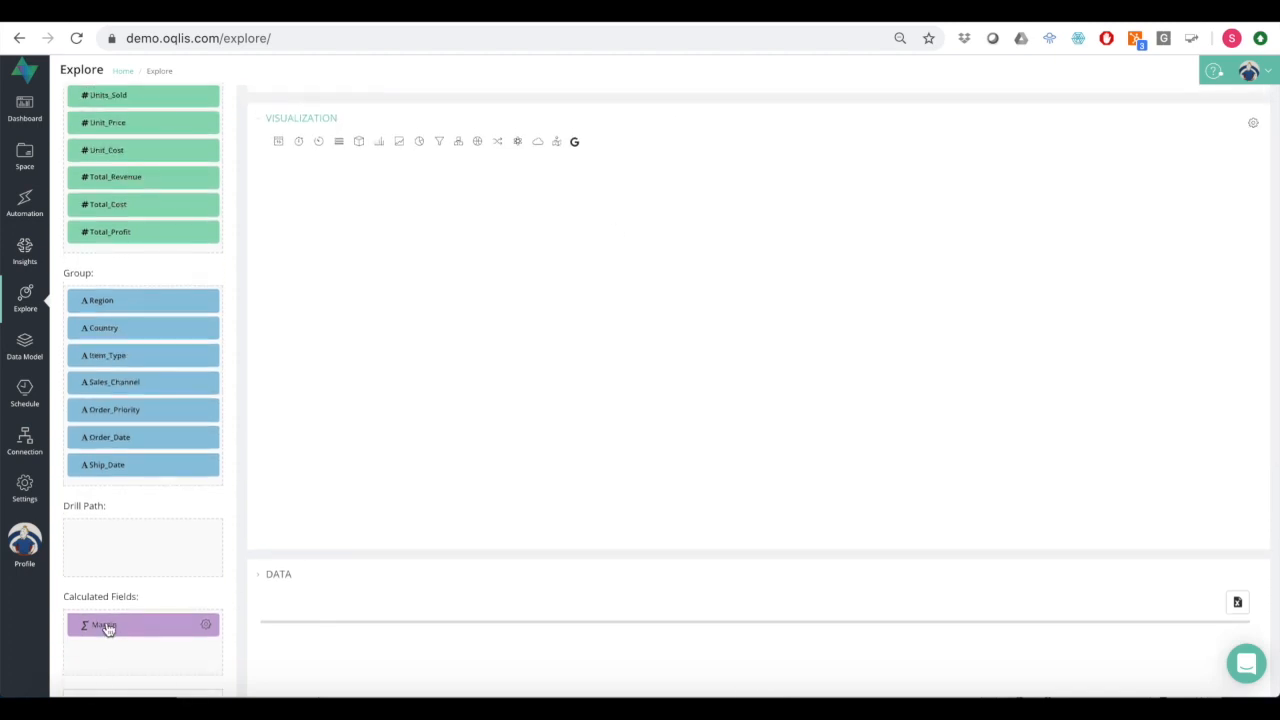
pyautogui.scroll(-1, 135, 644)
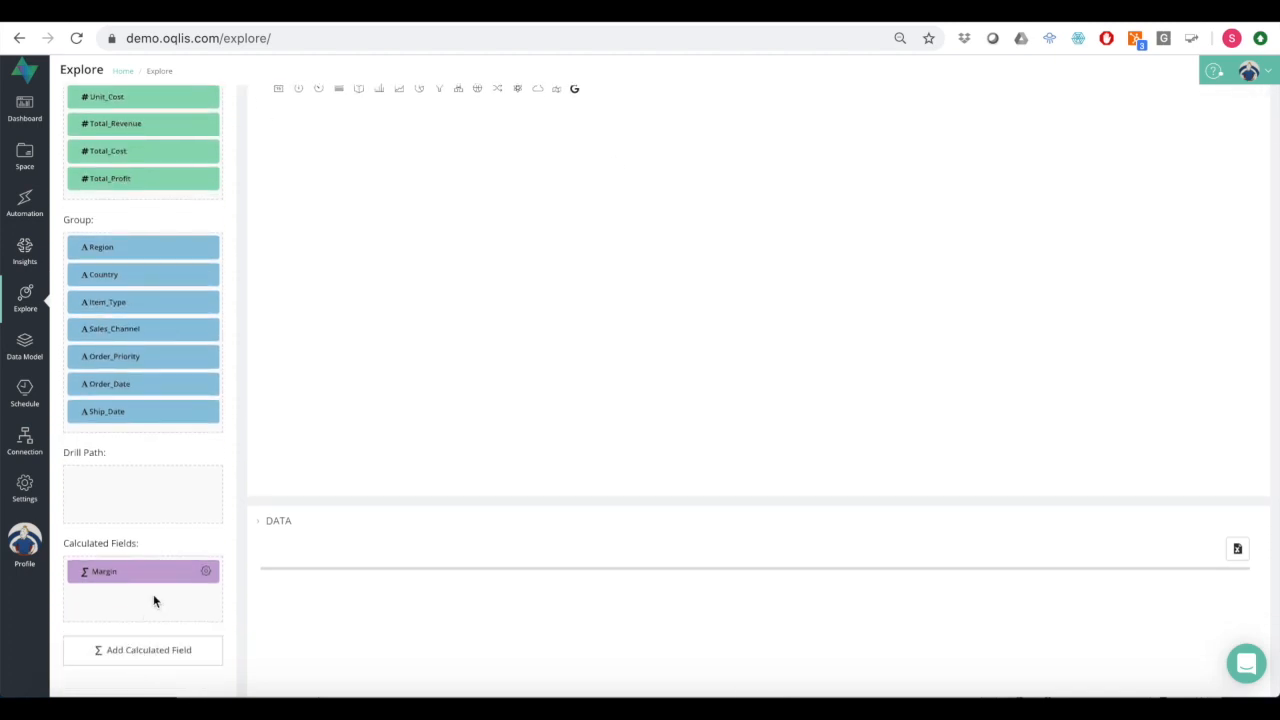
pyautogui.scroll(5, 153, 594)
pyautogui.scroll(-3, 154, 598)
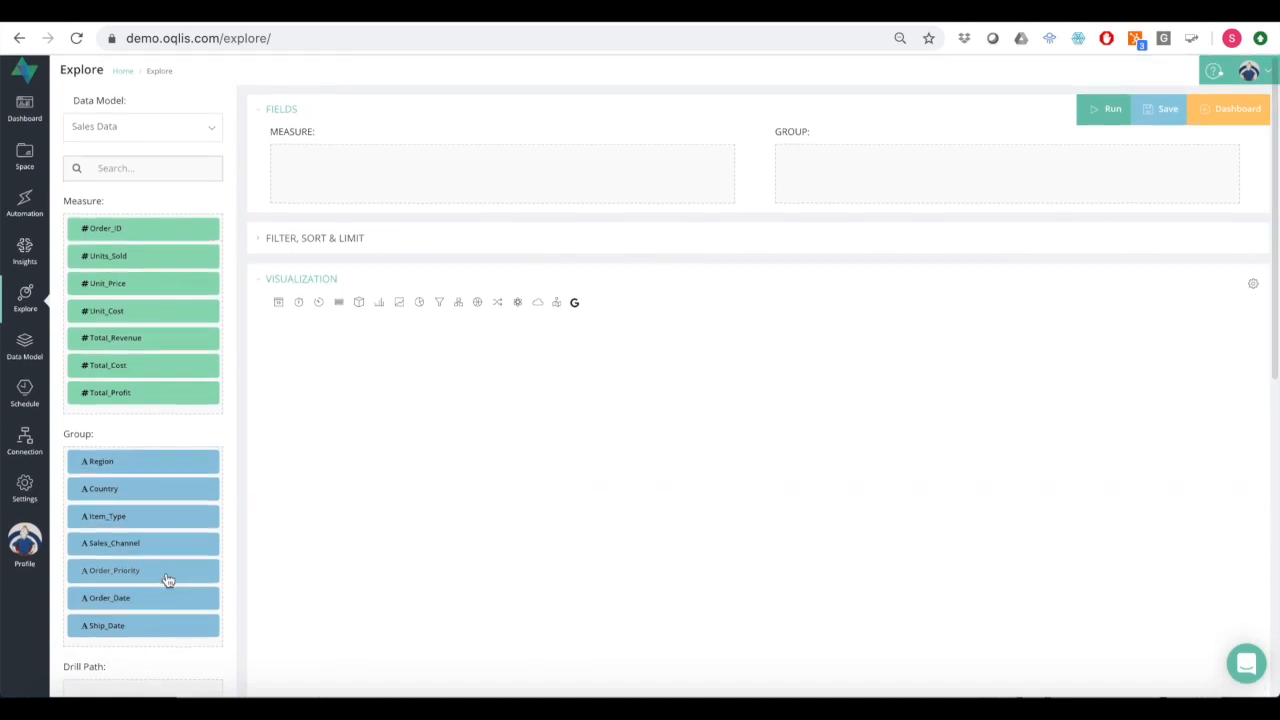
pyautogui.moveTo(121, 650); pyautogui.dragTo(350, 180)
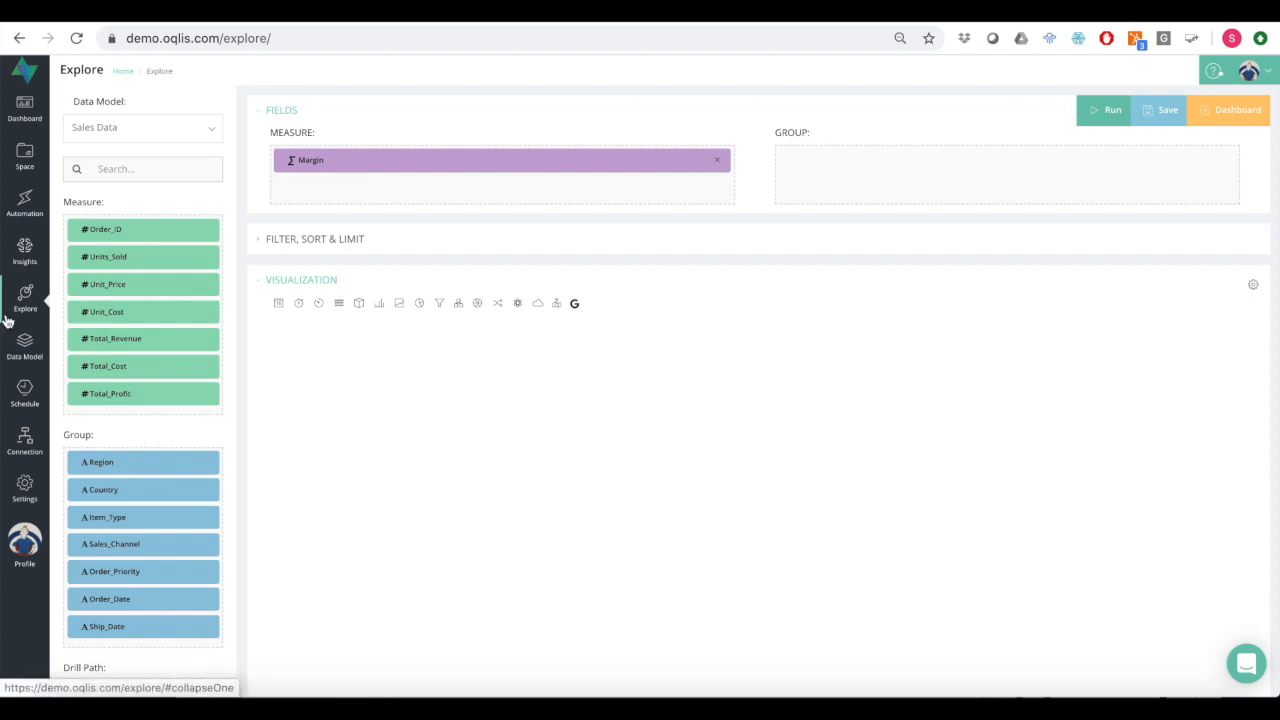
pyautogui.click(278, 305)
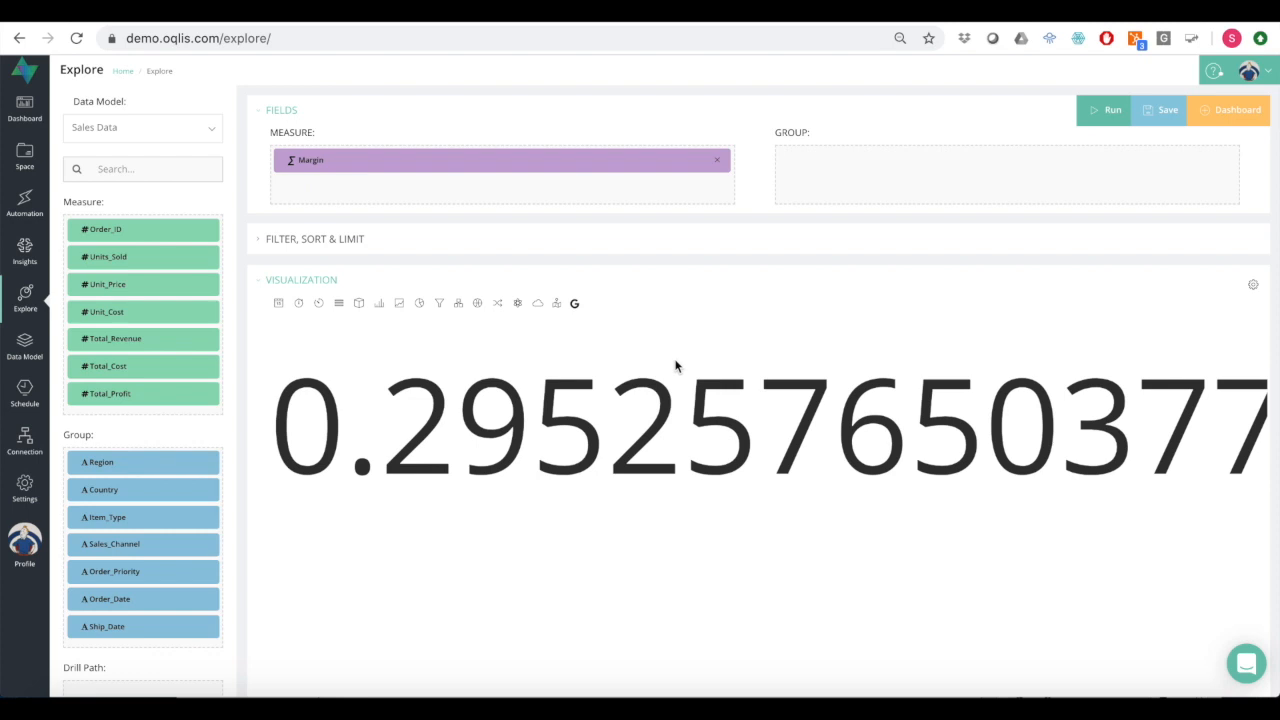
# - Examine the Margin KPI's visualization settings, from title and value fields down to the click-through and HTML options
pyautogui.click(1255, 287)
pyautogui.scroll(-2, 1129, 469)
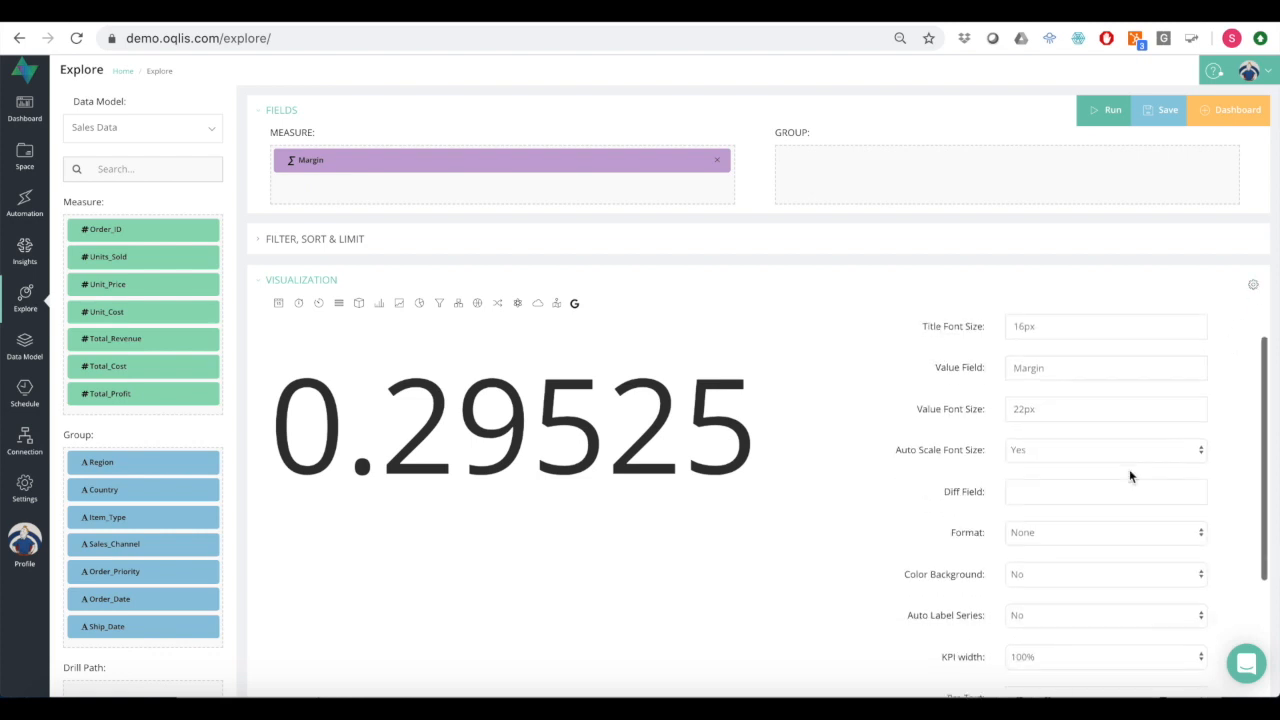
pyautogui.scroll(-1, 1118, 467)
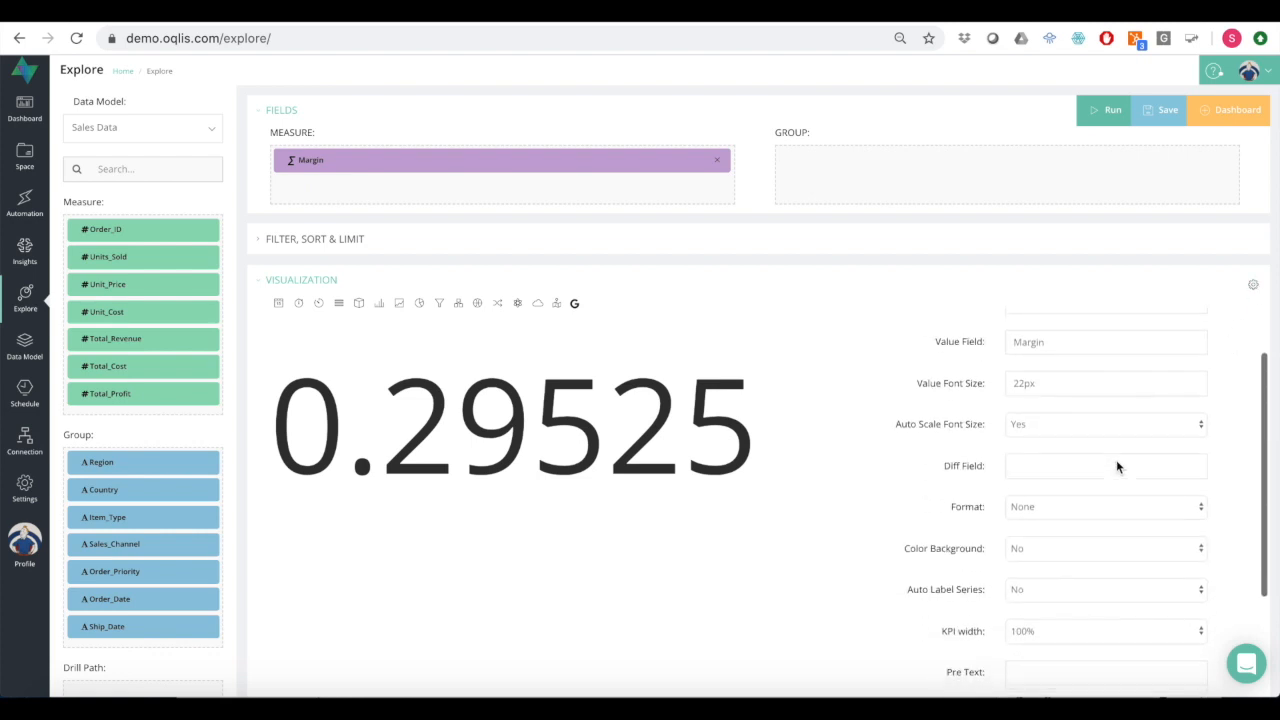
pyautogui.scroll(-1, 1118, 467)
pyautogui.scroll(1, 1118, 467)
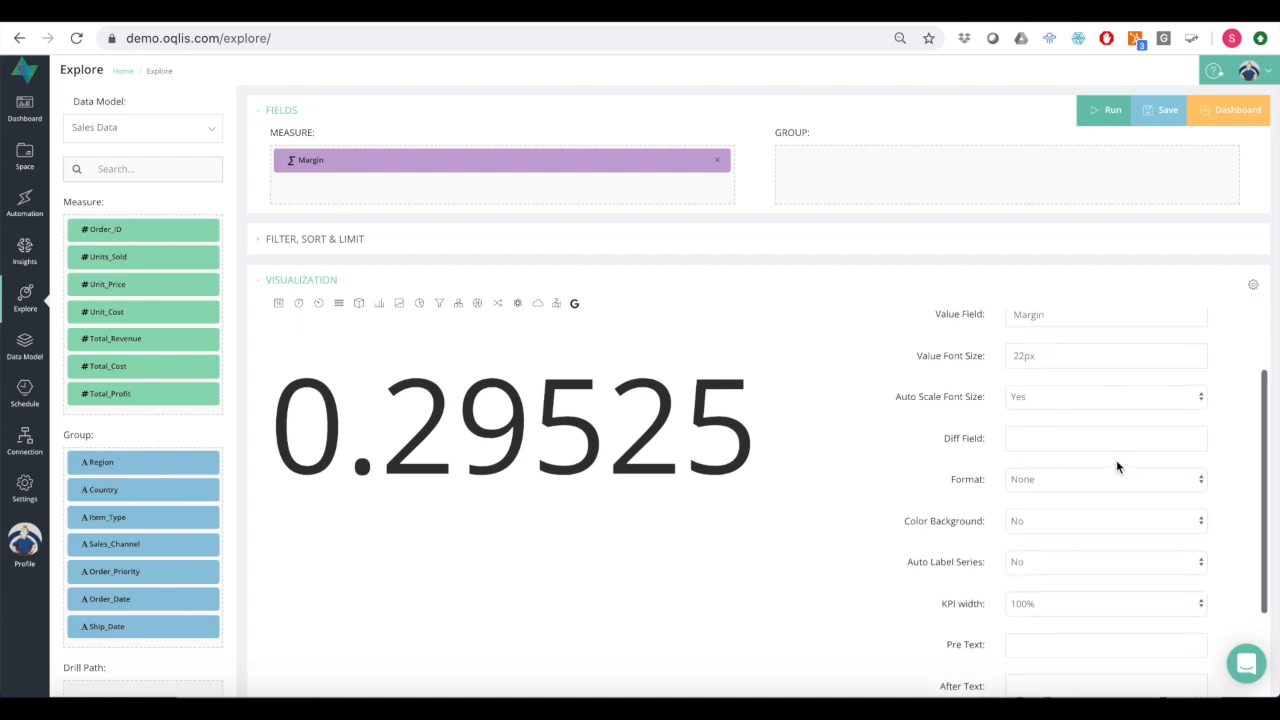
pyautogui.scroll(-4, 1117, 465)
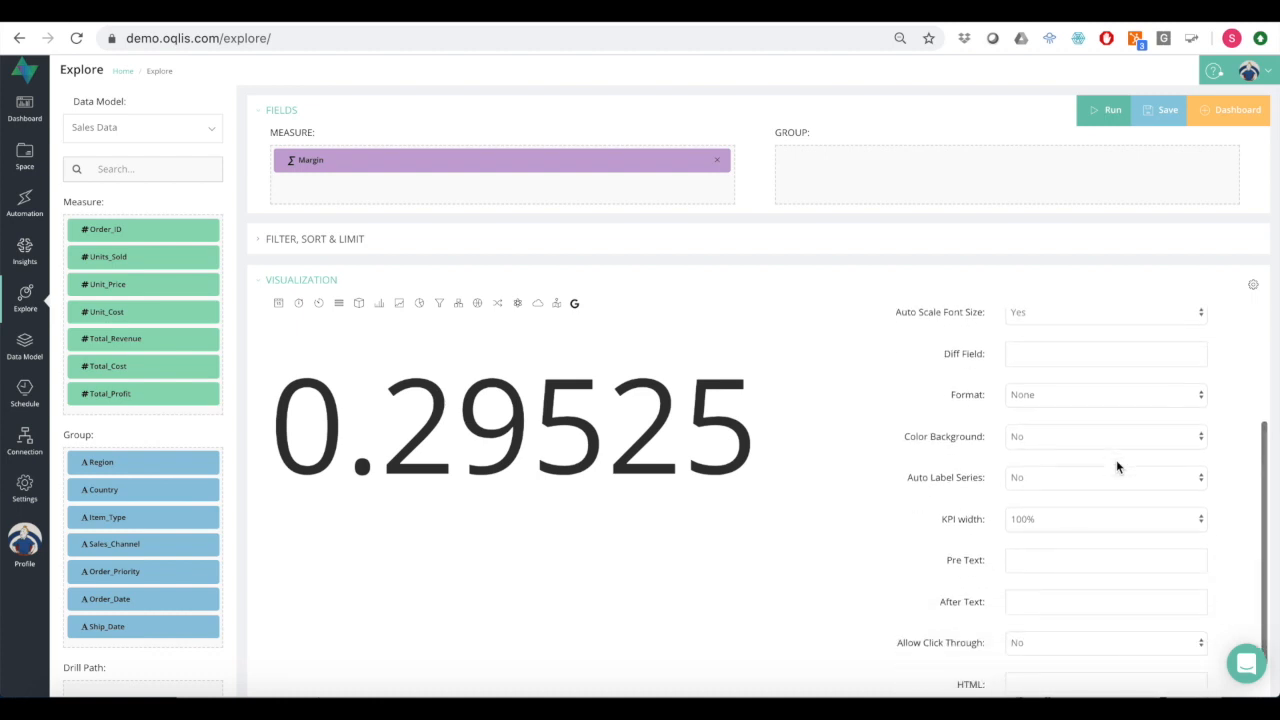
pyautogui.scroll(3, 1116, 460)
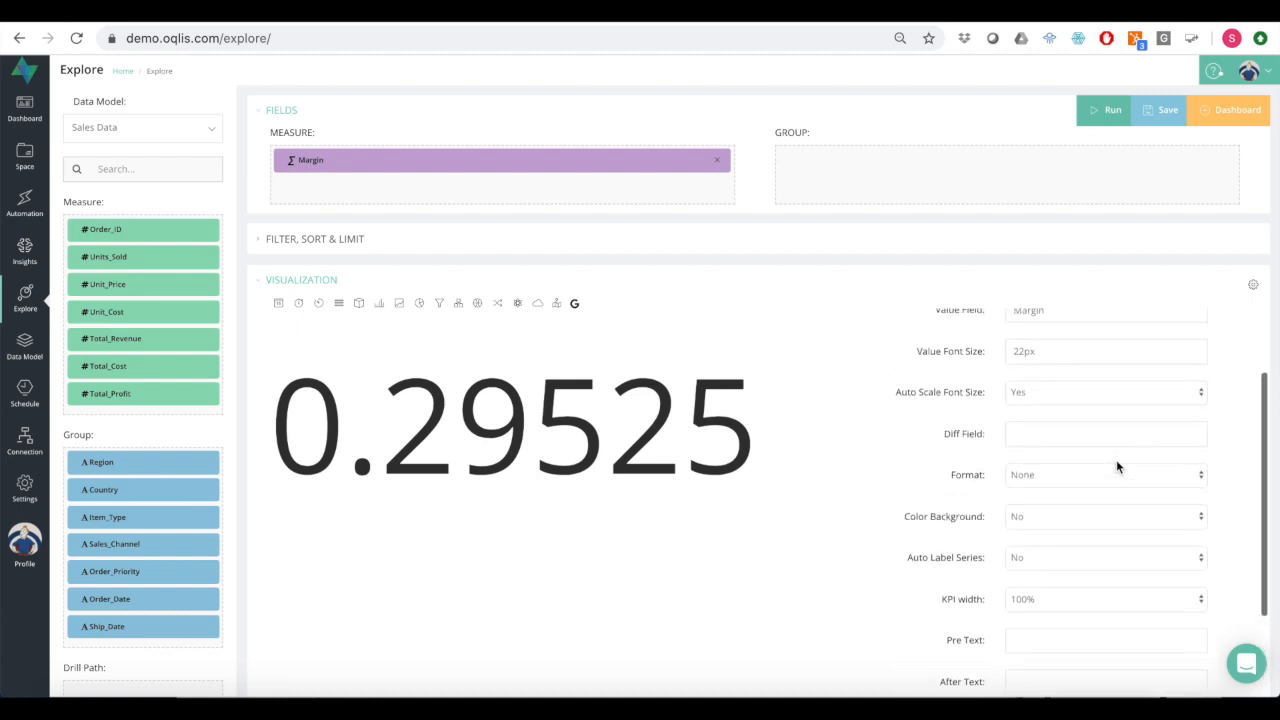
pyautogui.scroll(3, 1116, 460)
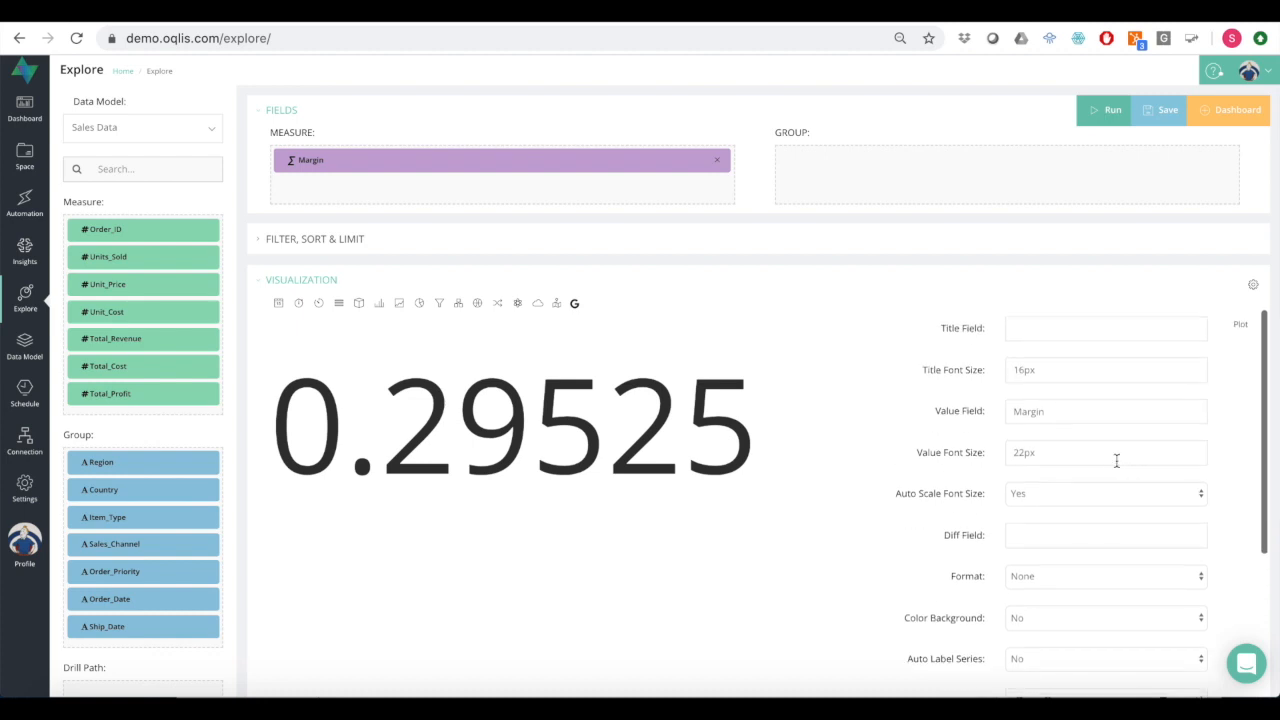
pyautogui.scroll(-2, 1116, 460)
pyautogui.scroll(-4, 1116, 460)
pyautogui.scroll(-5, 1097, 343)
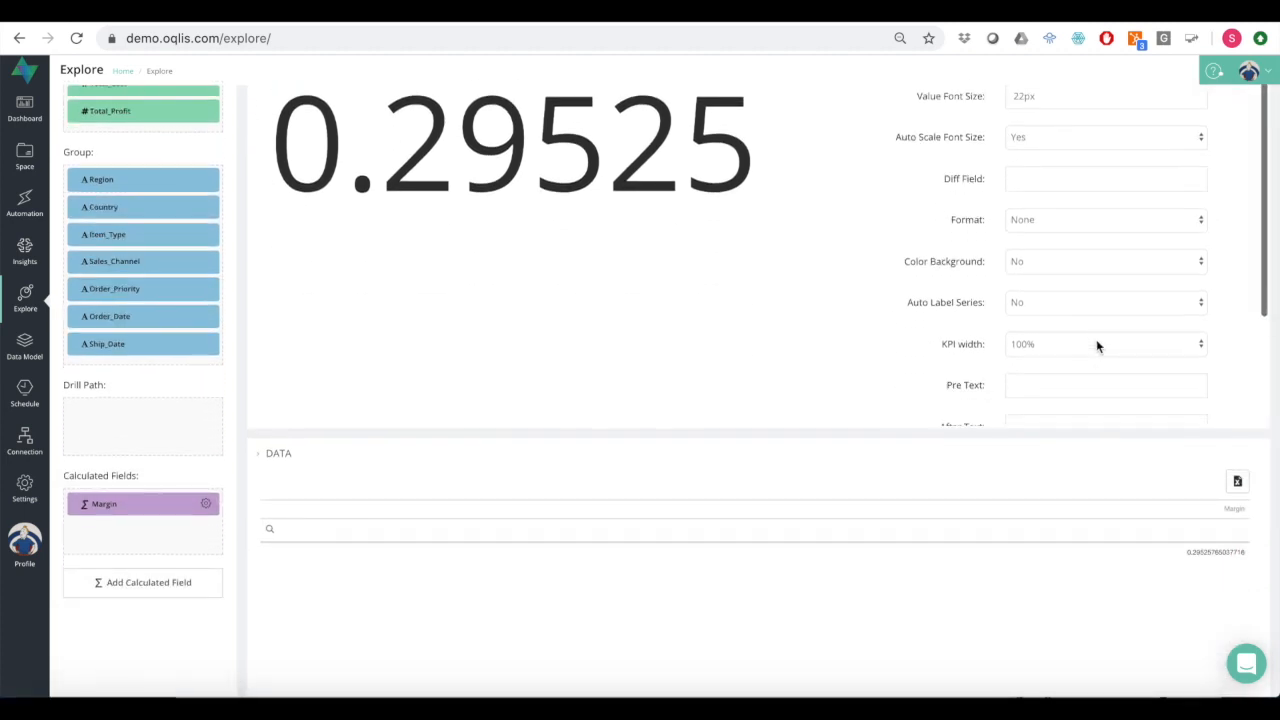
pyautogui.scroll(-3, 1097, 346)
pyautogui.scroll(8, 1097, 346)
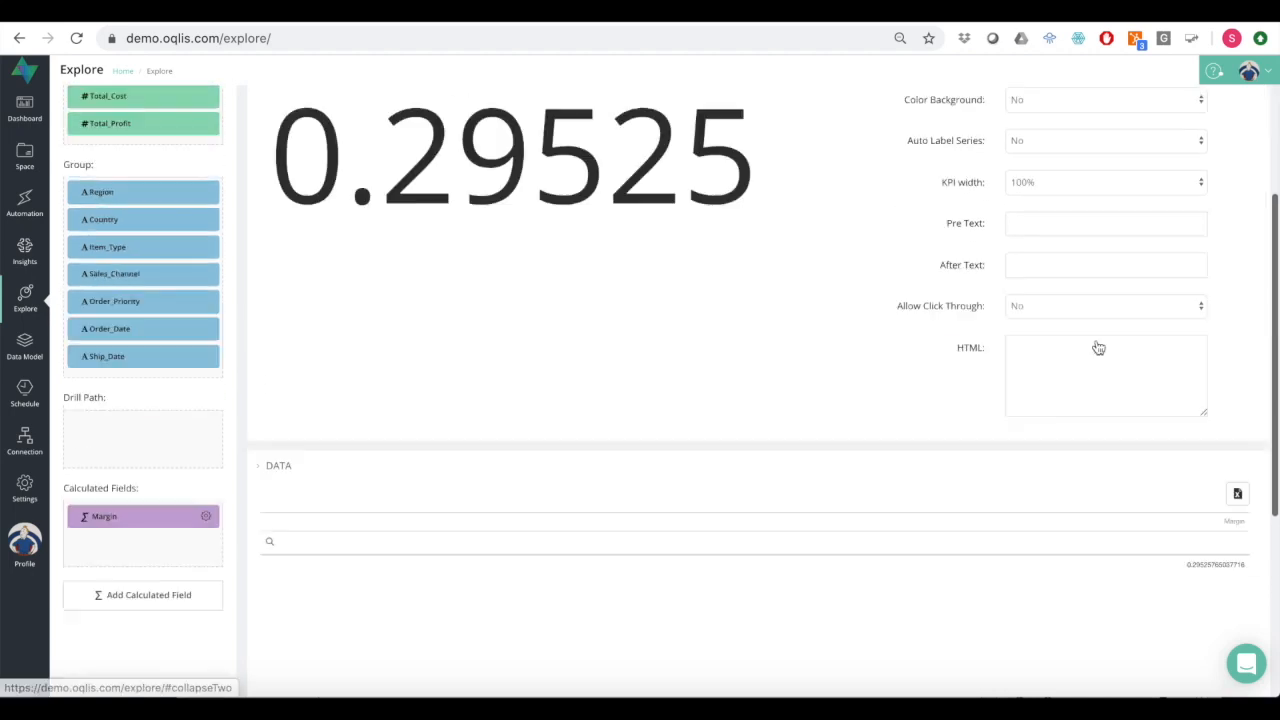
pyautogui.scroll(3, 1096, 342)
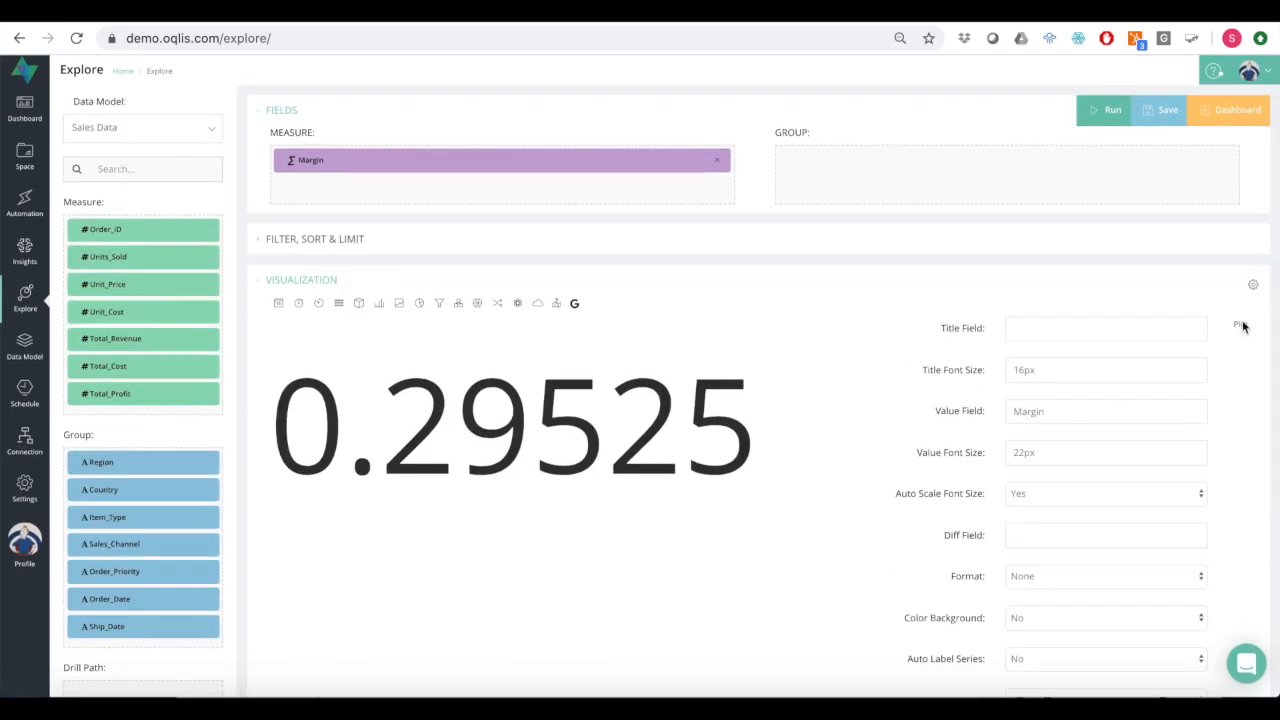
# - Try the Percentage format on the Margin KPI and settle on Percentage 2 Decimals
pyautogui.scroll(-1, 1092, 476)
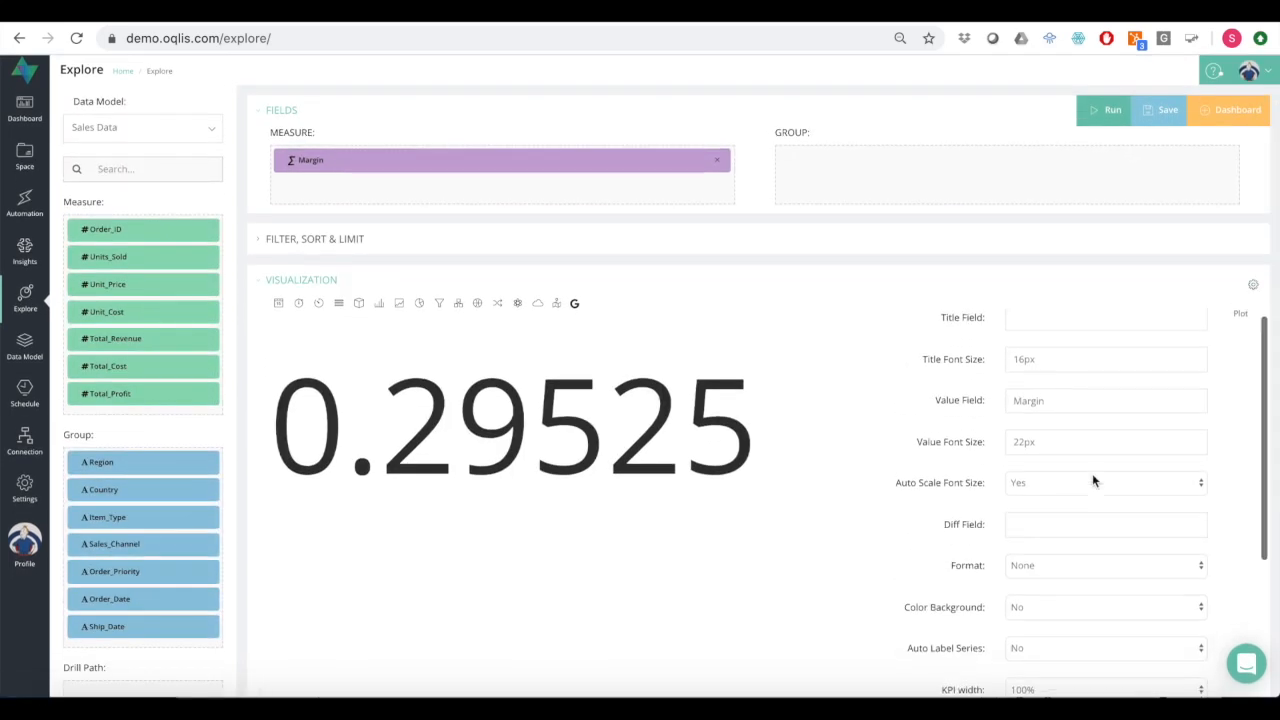
pyautogui.click(1074, 545)
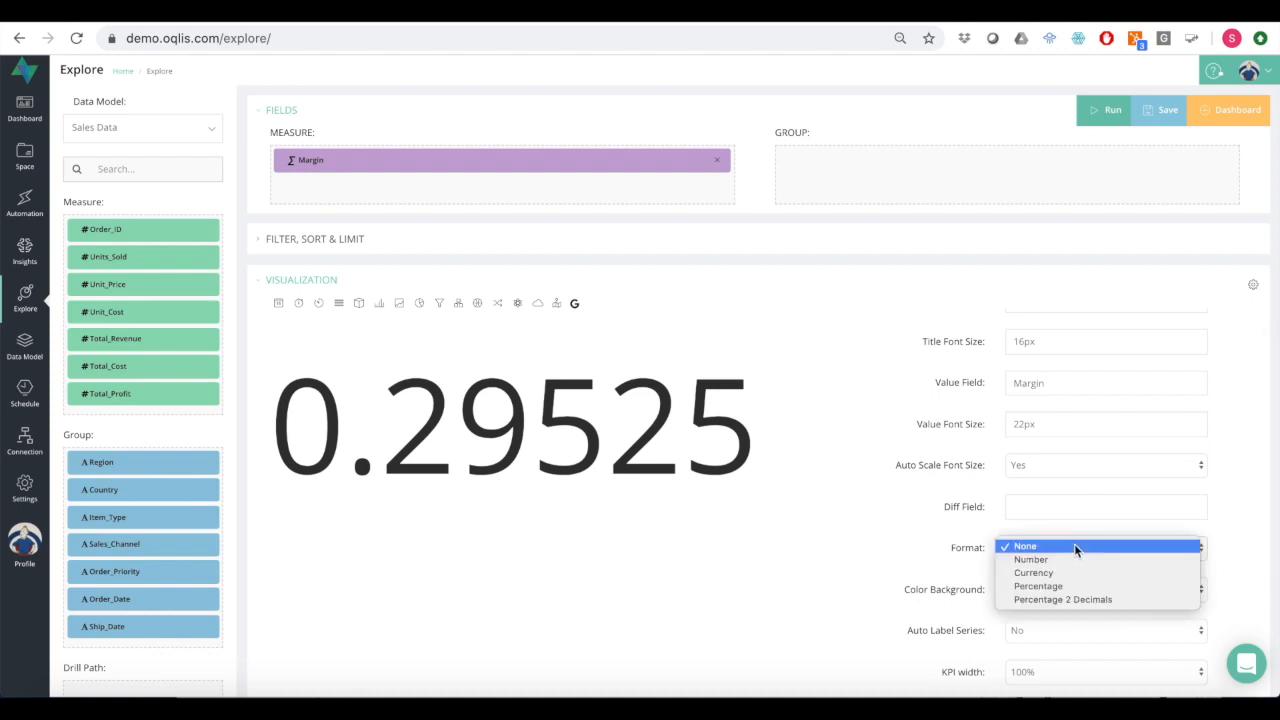
pyautogui.click(1073, 586)
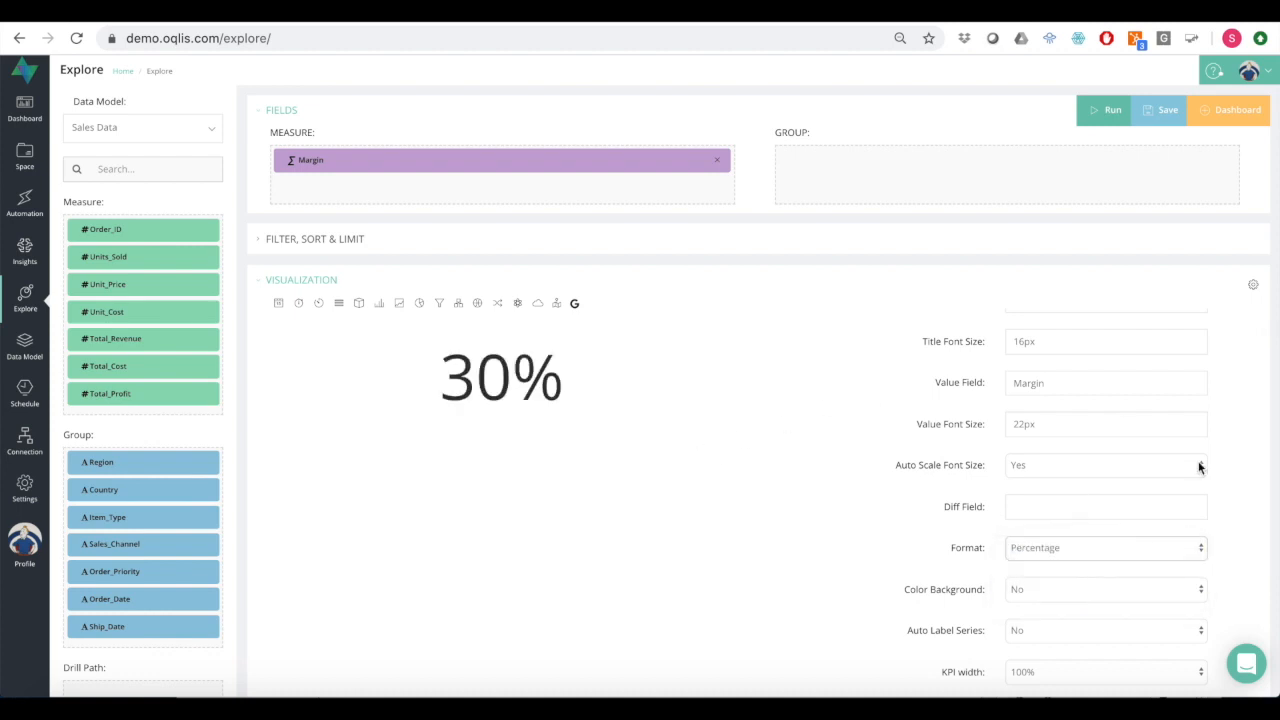
pyautogui.click(1188, 549)
pyautogui.click(1157, 566)
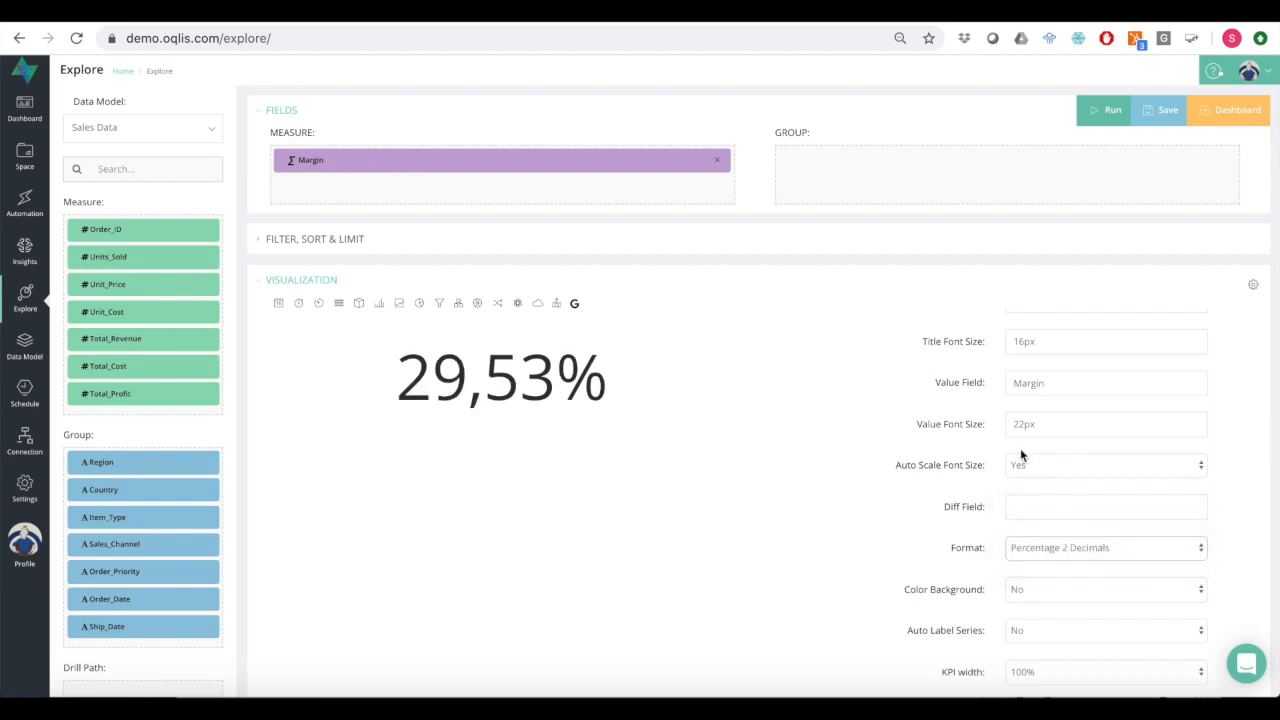
# - Save the exploration as "Margin" in the Sales space
pyautogui.click(1160, 111)
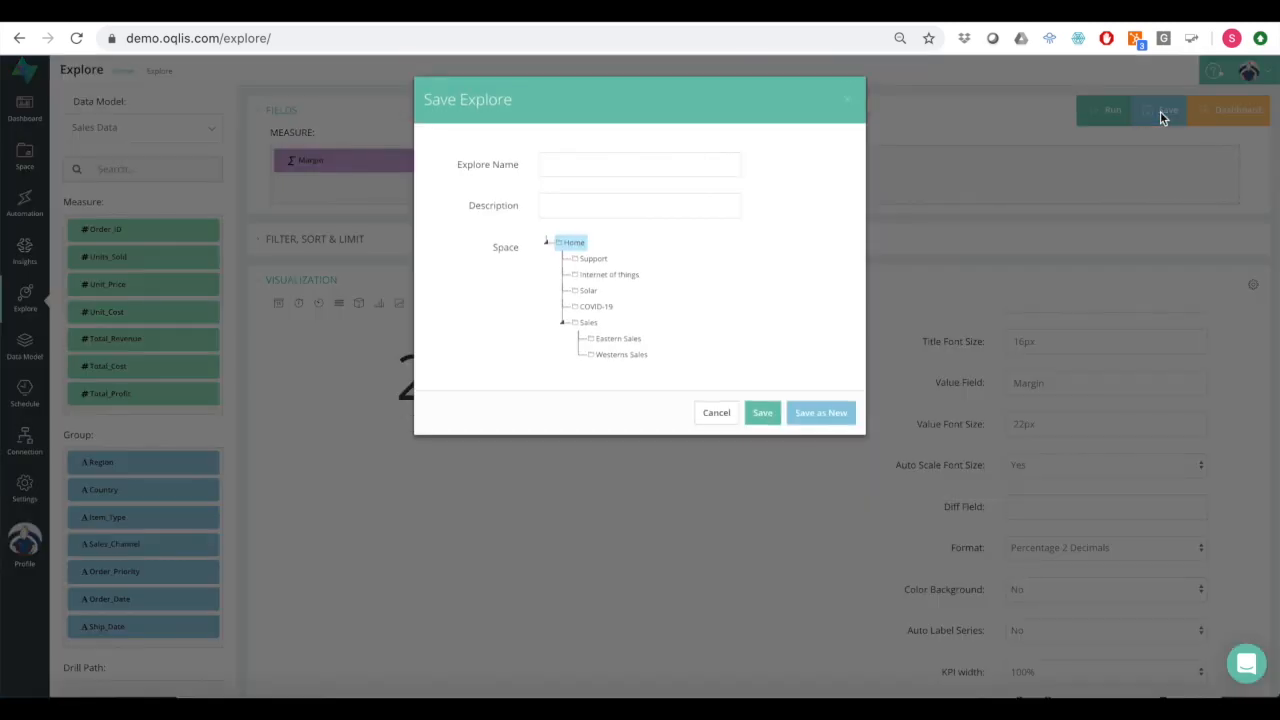
pyautogui.click(588, 322)
pyautogui.click(582, 160)
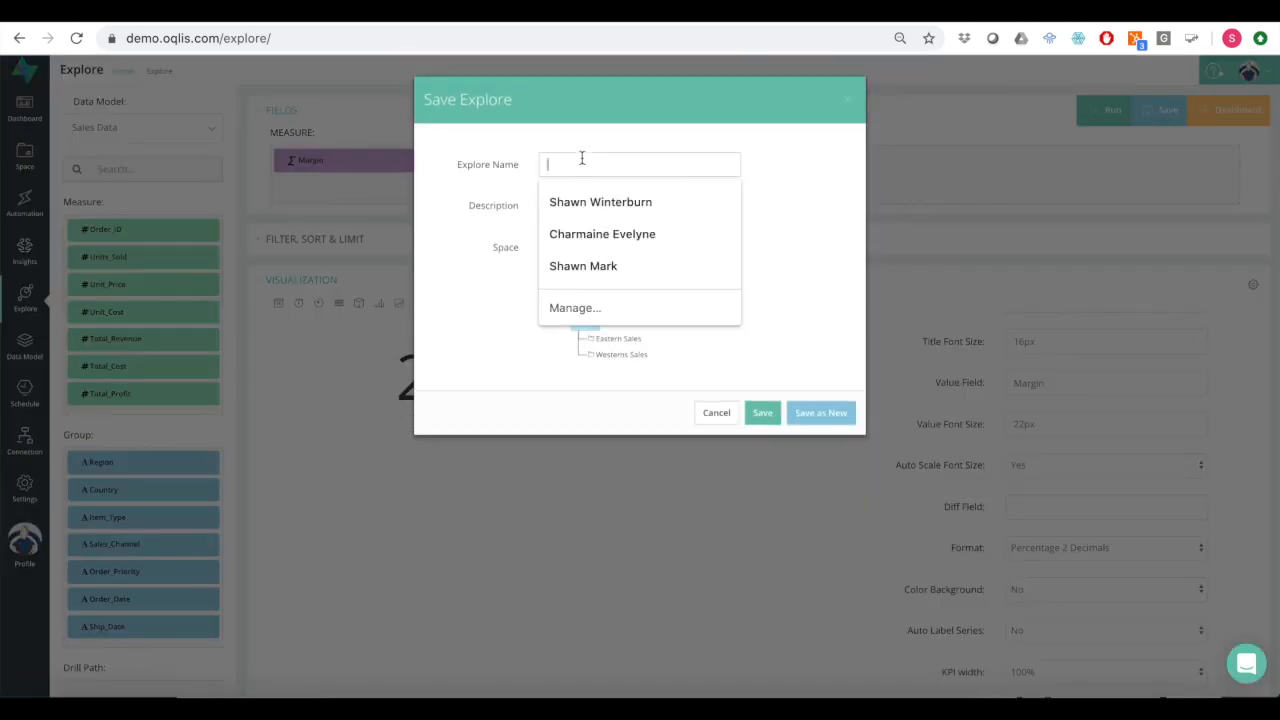
pyautogui.write('Margin')
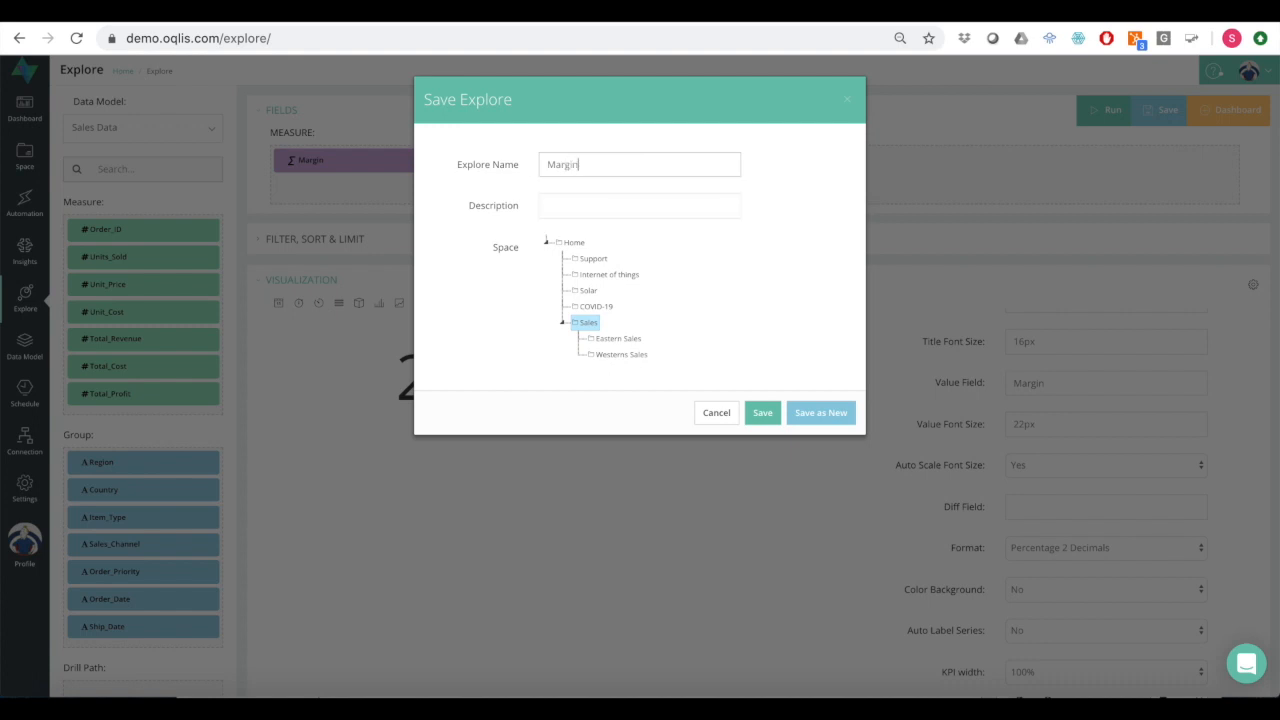
pyautogui.click(752, 404)
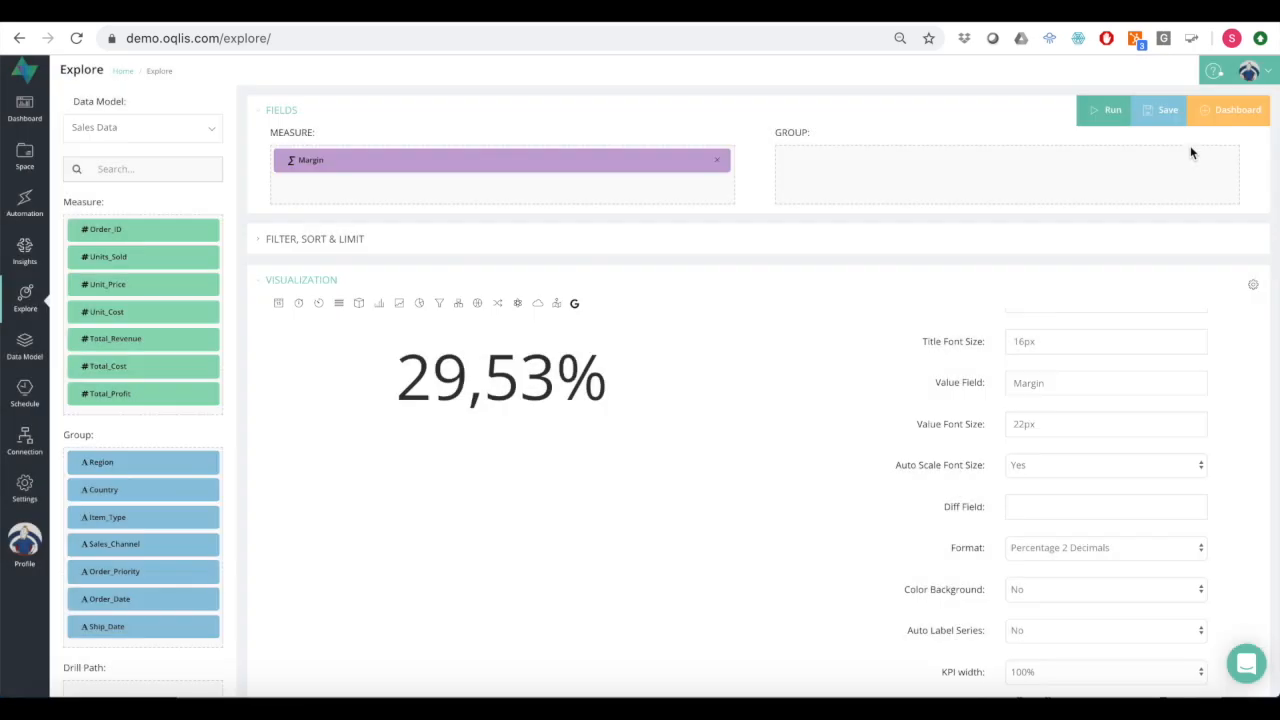
# - Add the Margin exploration to the existing Monthly sales dashboard
pyautogui.click(1228, 118)
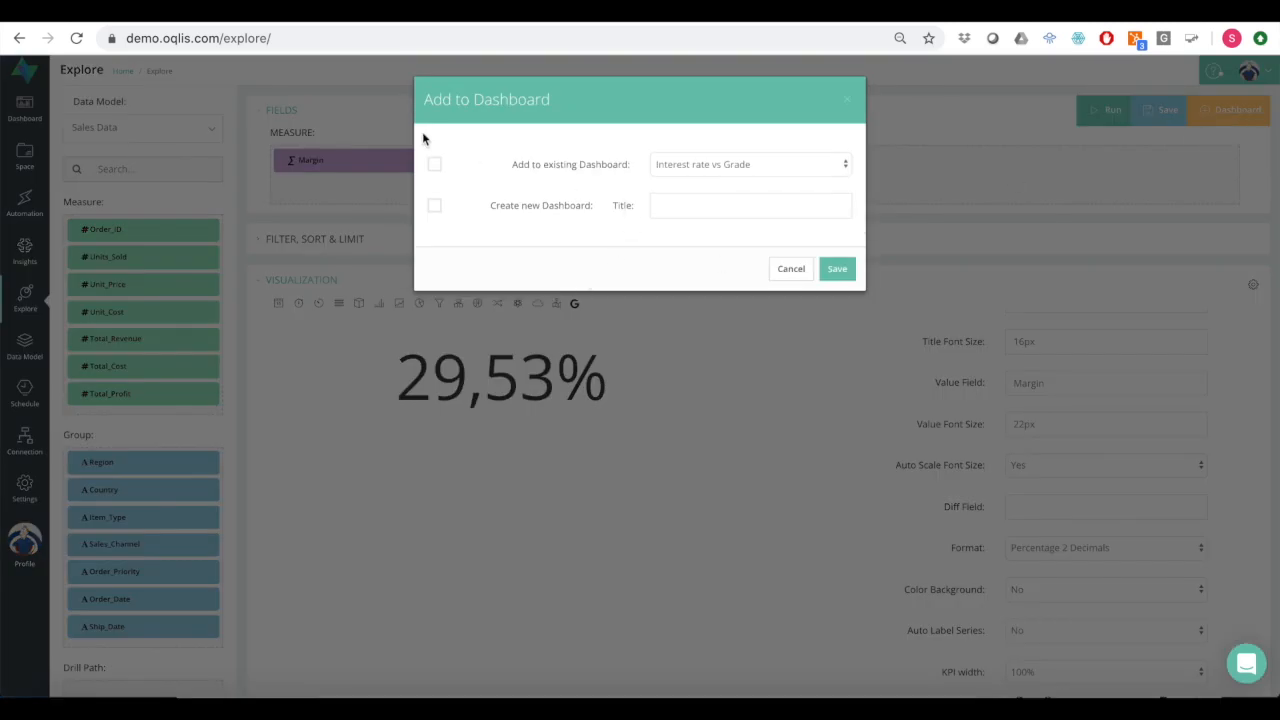
pyautogui.click(433, 165)
pyautogui.click(678, 165)
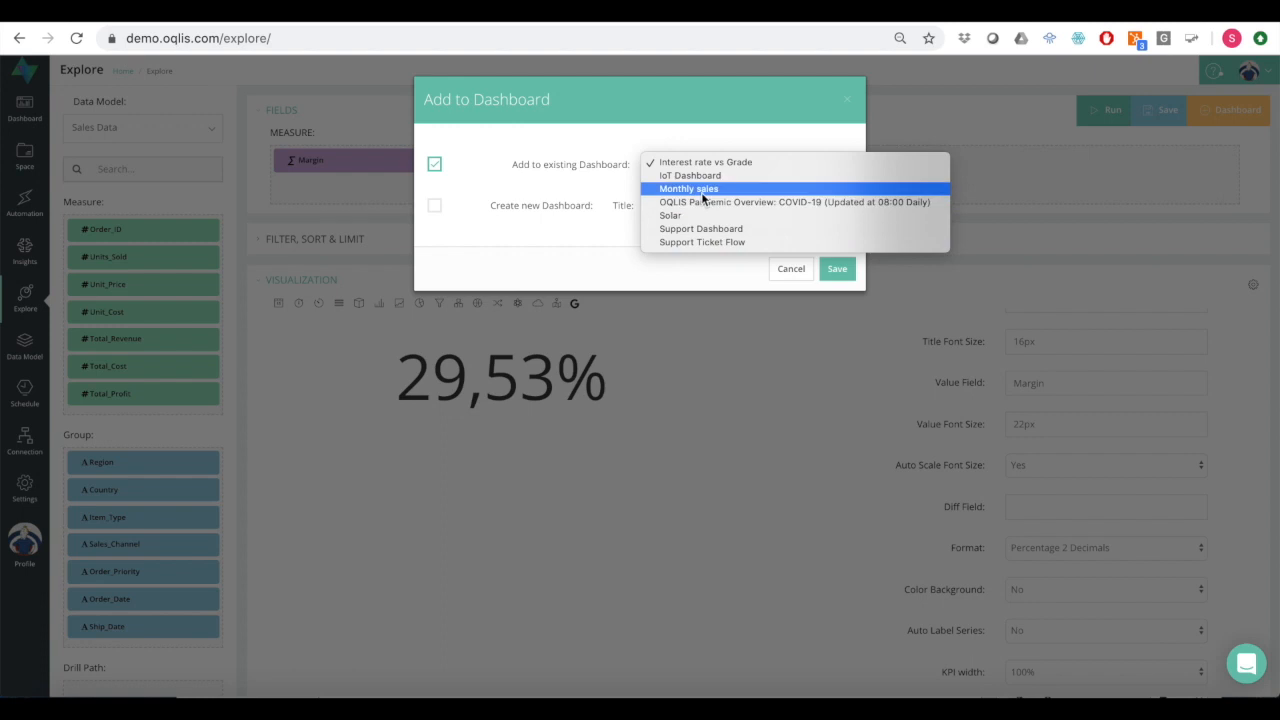
pyautogui.click(700, 189)
pyautogui.click(835, 269)
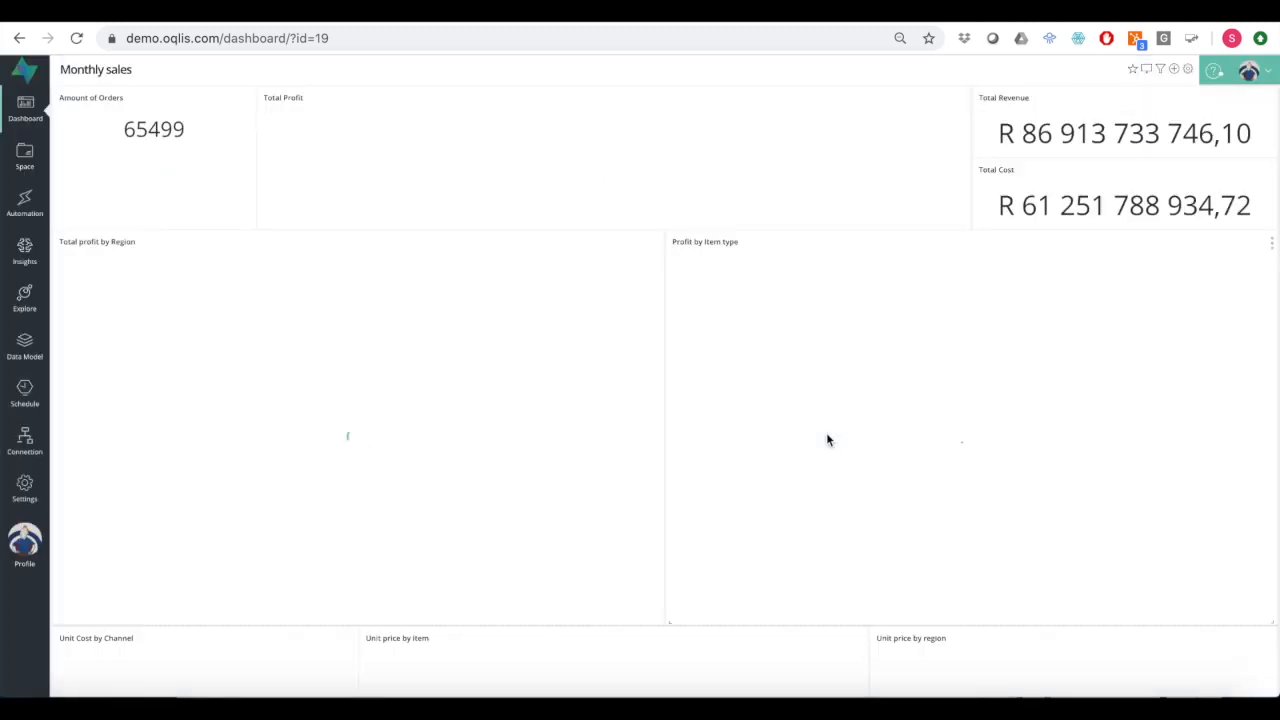
# - Narrow the Margin tile to about half its width and move it up between the top KPI row and the profit charts
pyautogui.scroll(-4, 825, 463)
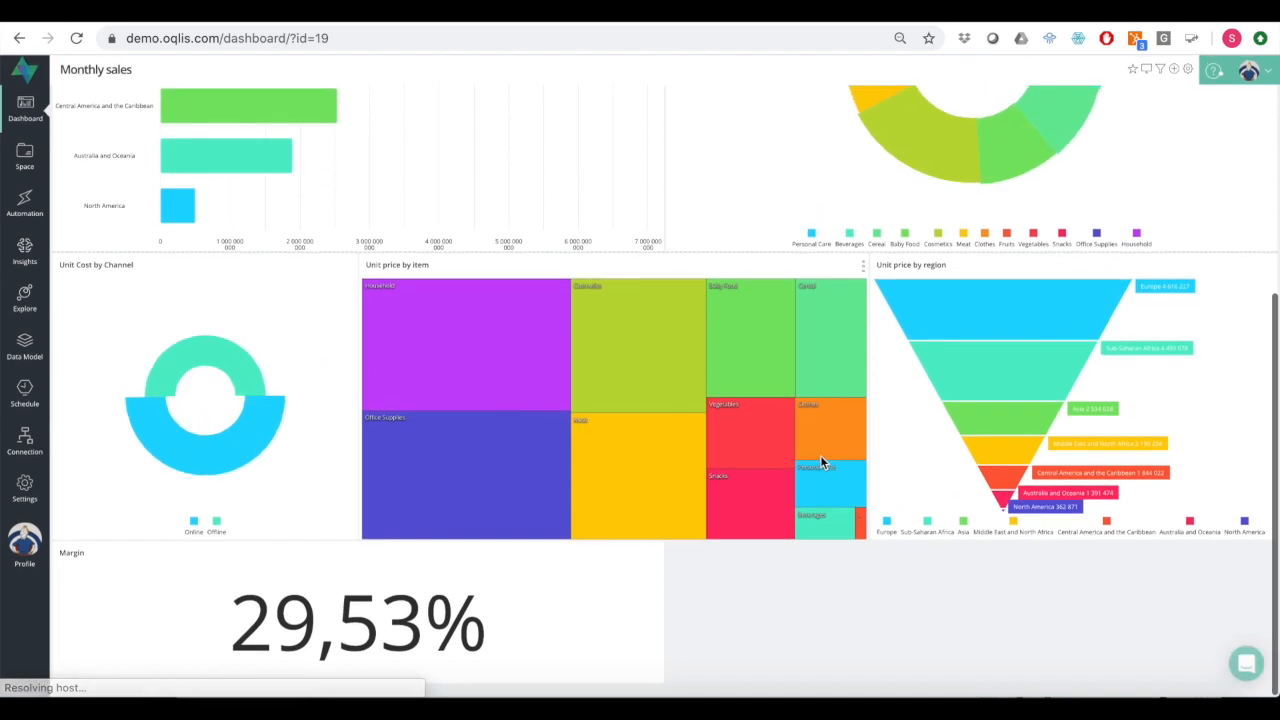
pyautogui.moveTo(660, 680); pyautogui.dragTo(352, 665)
pyautogui.moveTo(175, 605); pyautogui.dragTo(938, 220)
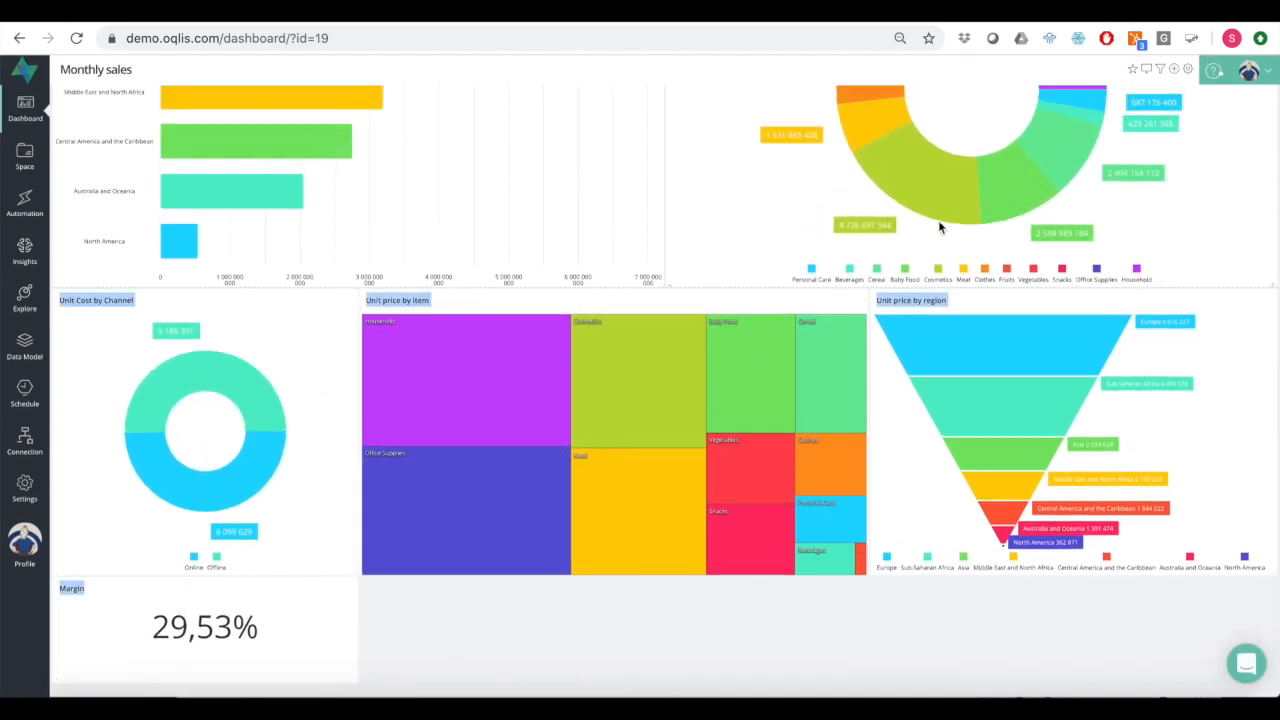
pyautogui.moveTo(257, 592); pyautogui.dragTo(825, 190)
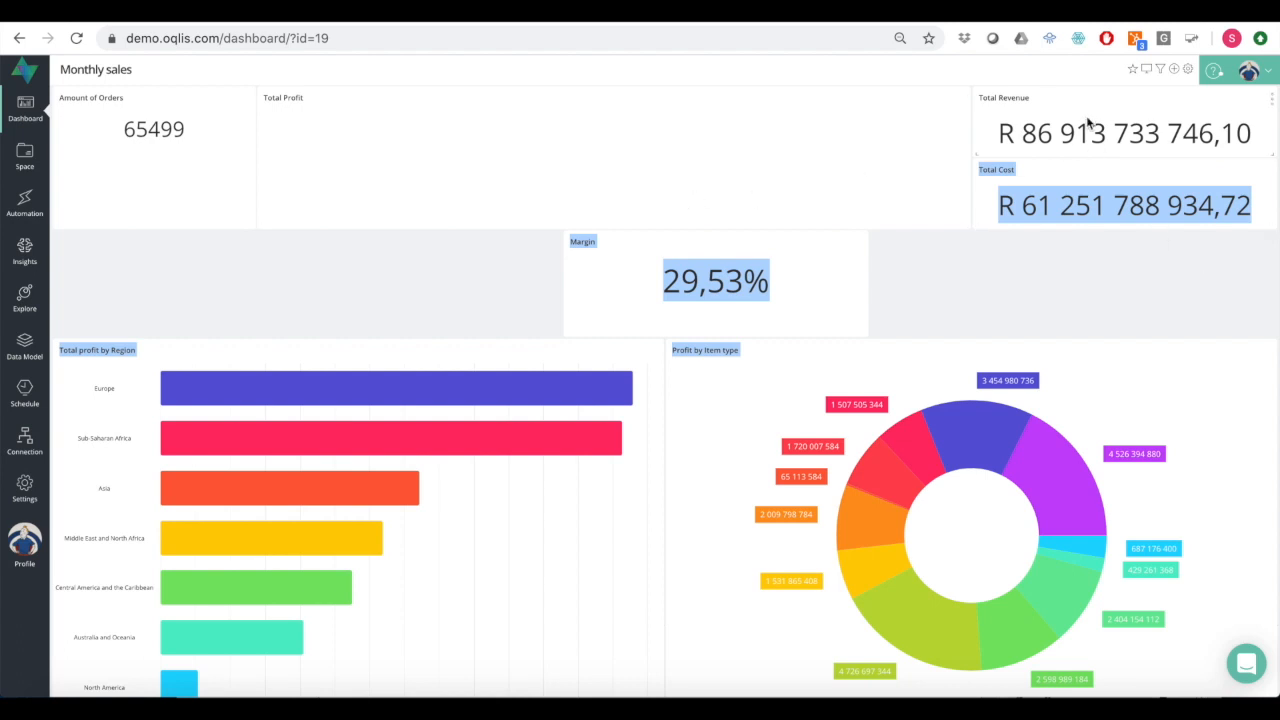
pyautogui.click(1147, 118)
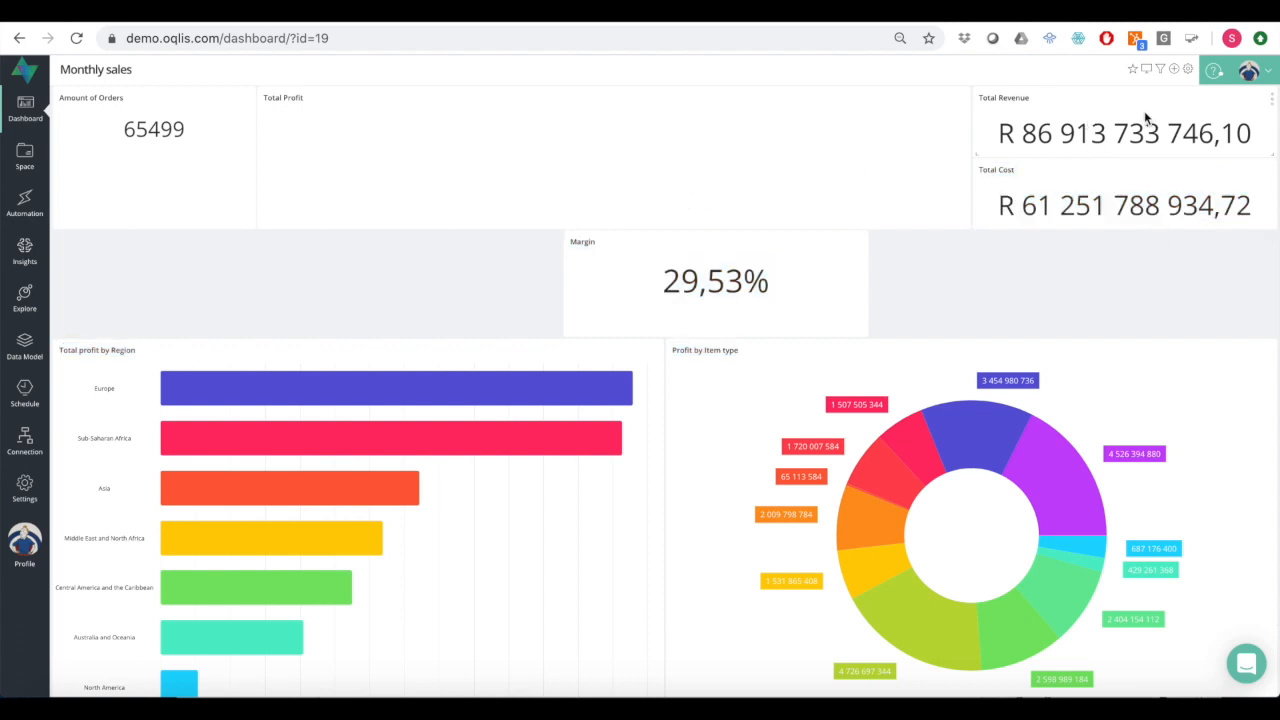
# - Remove the Total Revenue and Total Cost explorations from the Monthly sales dashboard and save the dashboard
pyautogui.click(1189, 71)
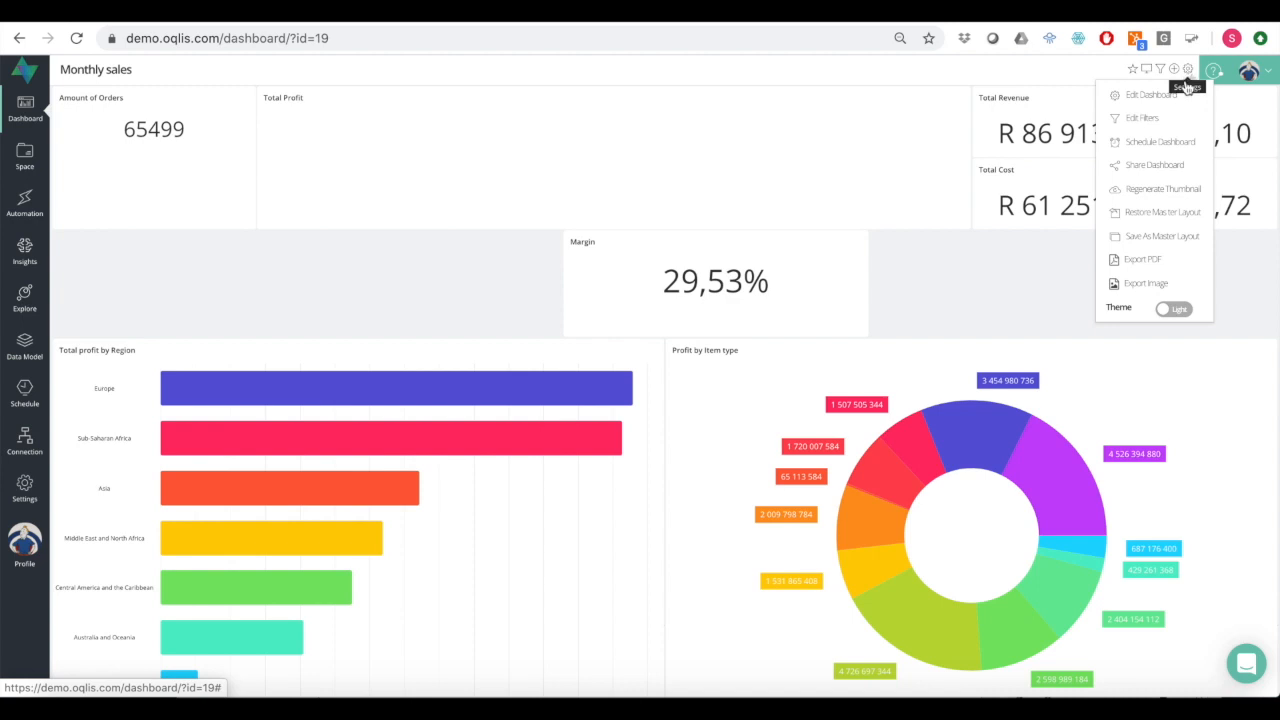
pyautogui.click(1152, 94)
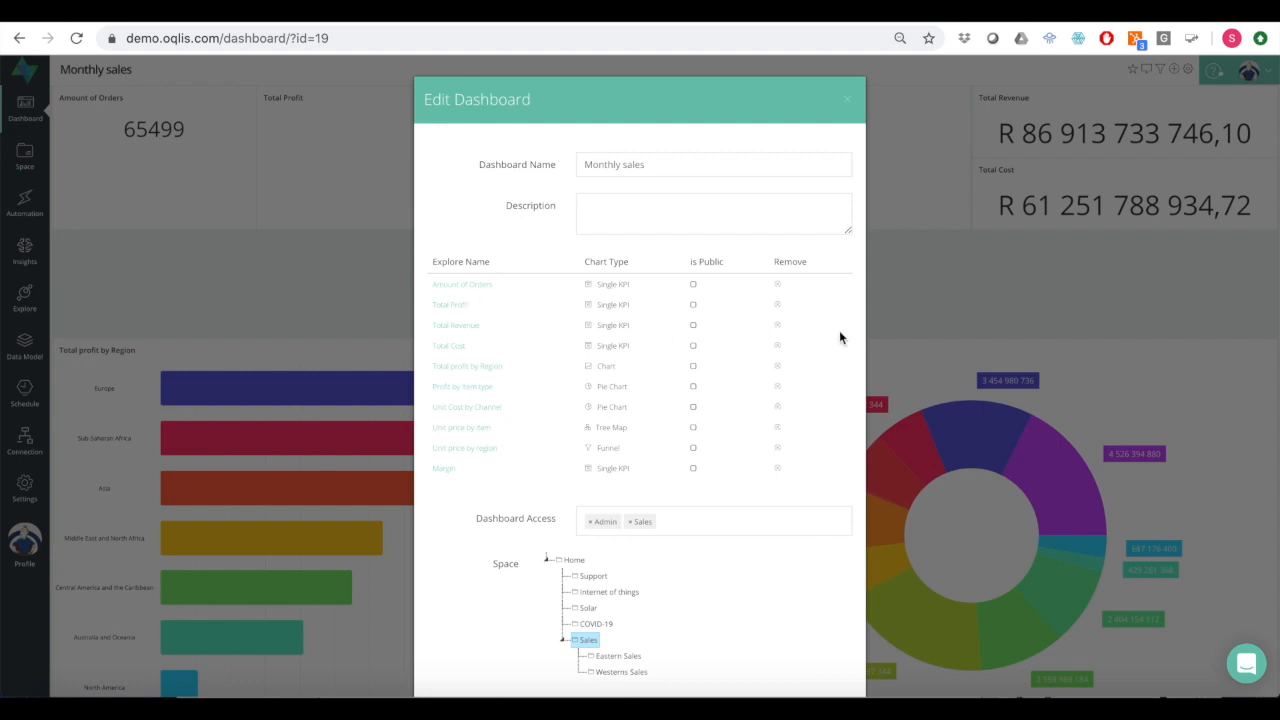
pyautogui.click(779, 328)
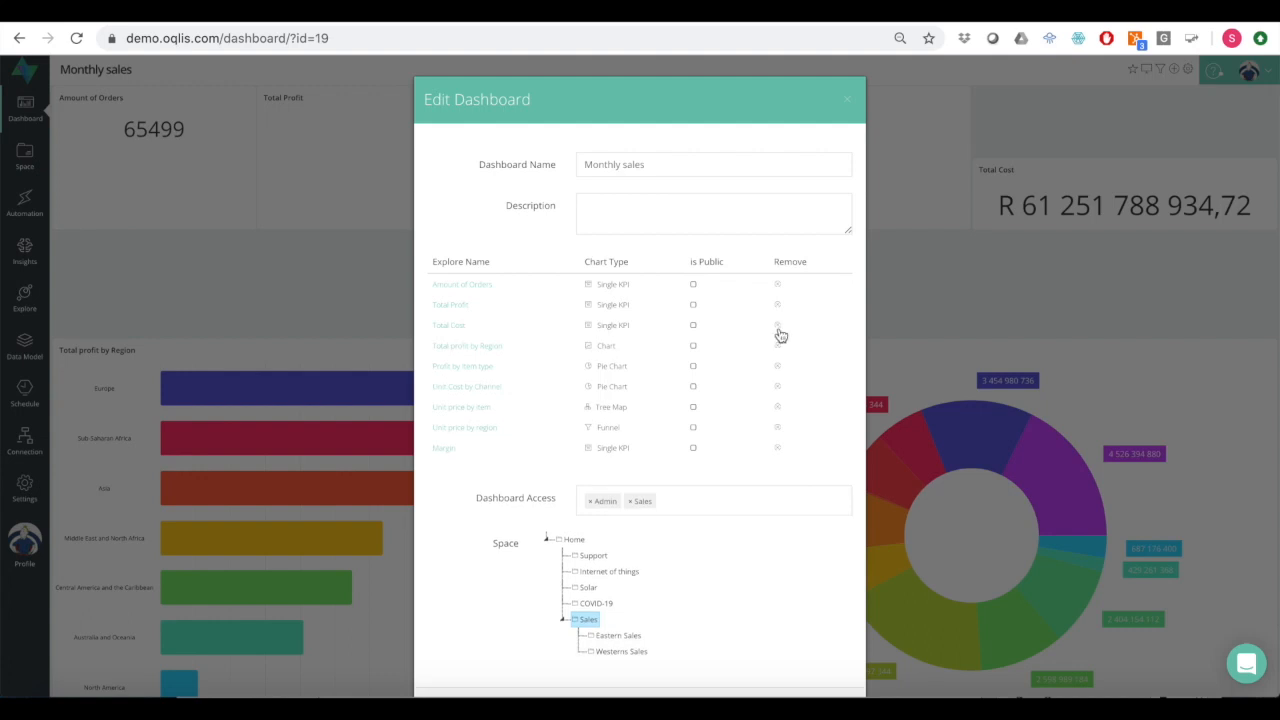
pyautogui.click(779, 330)
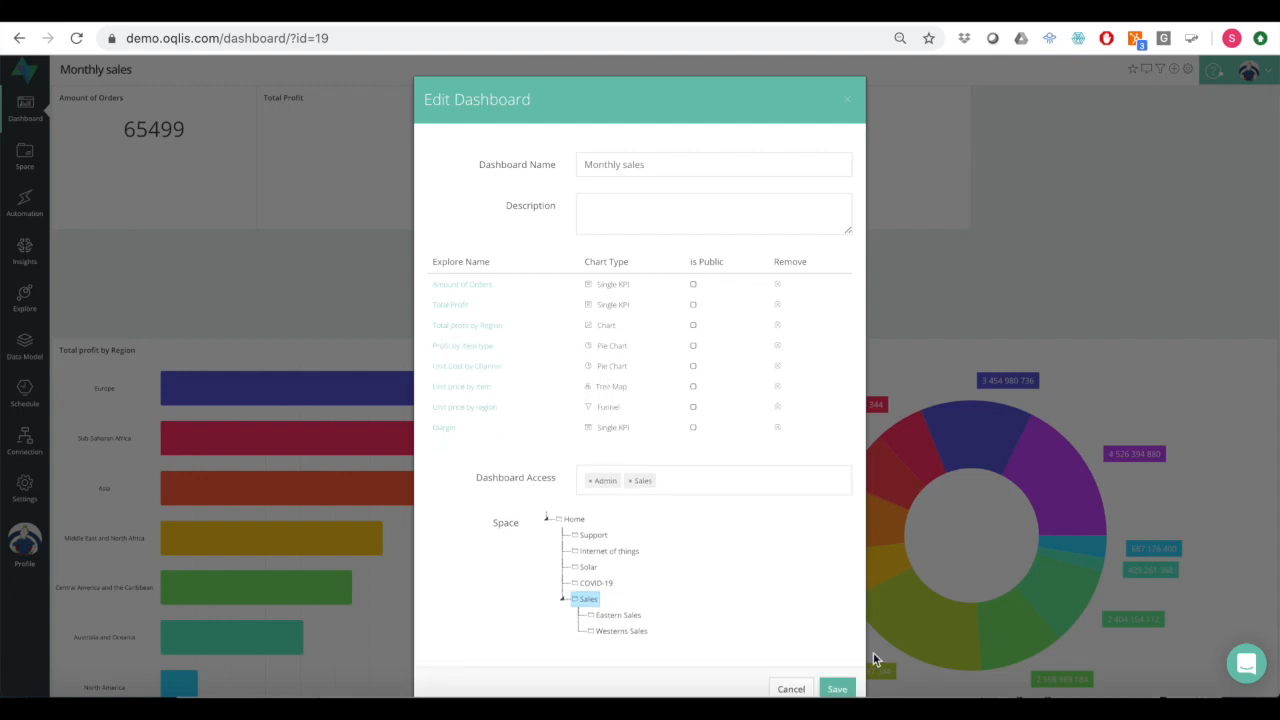
pyautogui.click(843, 689)
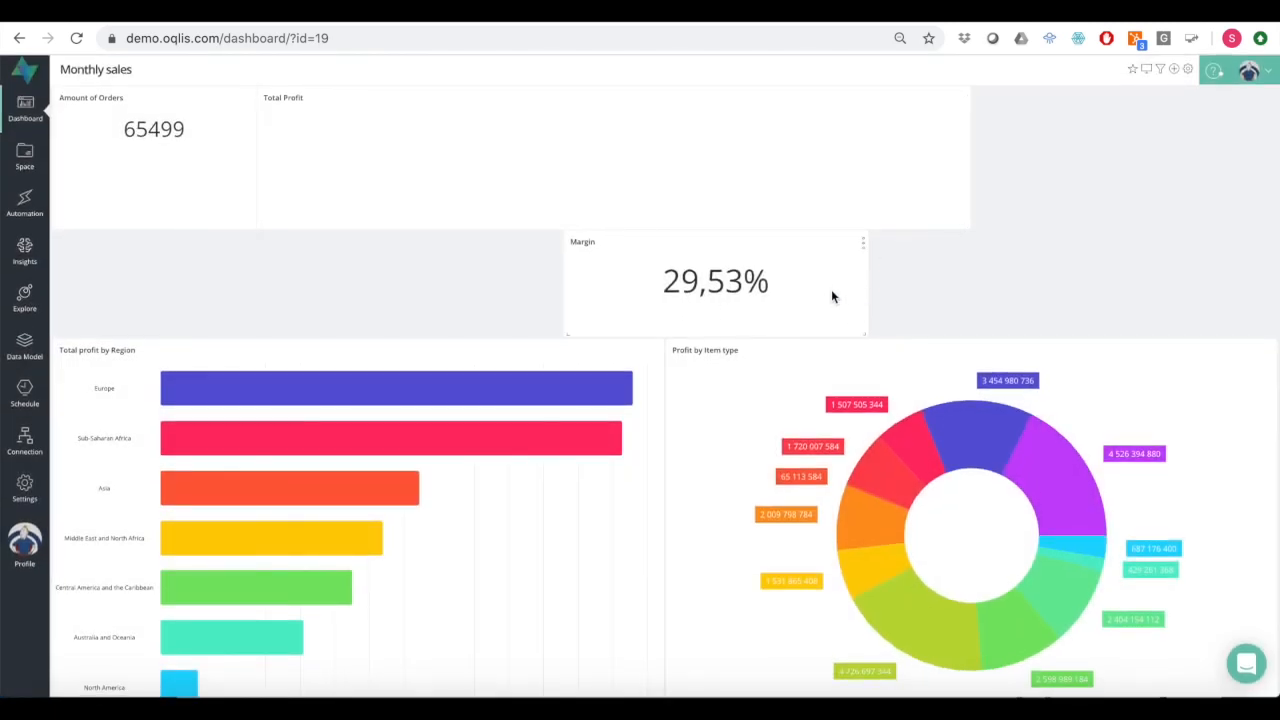
# - Fit the Margin tile into the free space beside Total Profit and move Profit by Item type up beside Total profit by Region
pyautogui.moveTo(856, 277); pyautogui.dragTo(881, 262)
pyautogui.moveTo(617, 244); pyautogui.dragTo(1062, 129)
pyautogui.moveTo(966, 224)
pyautogui.mouseDown()
pyautogui.moveTo(697, 192)
pyautogui.moveTo(966, 231)
pyautogui.mouseUp()
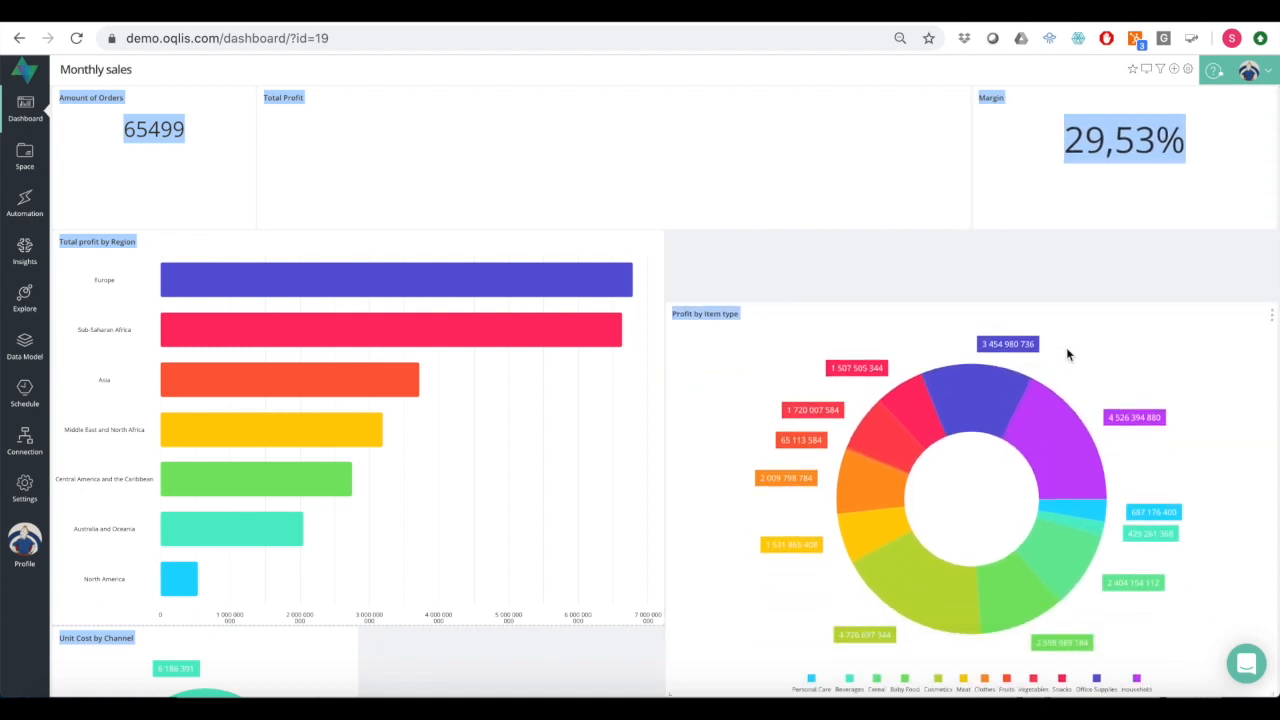
pyautogui.moveTo(1094, 311); pyautogui.dragTo(1096, 248)
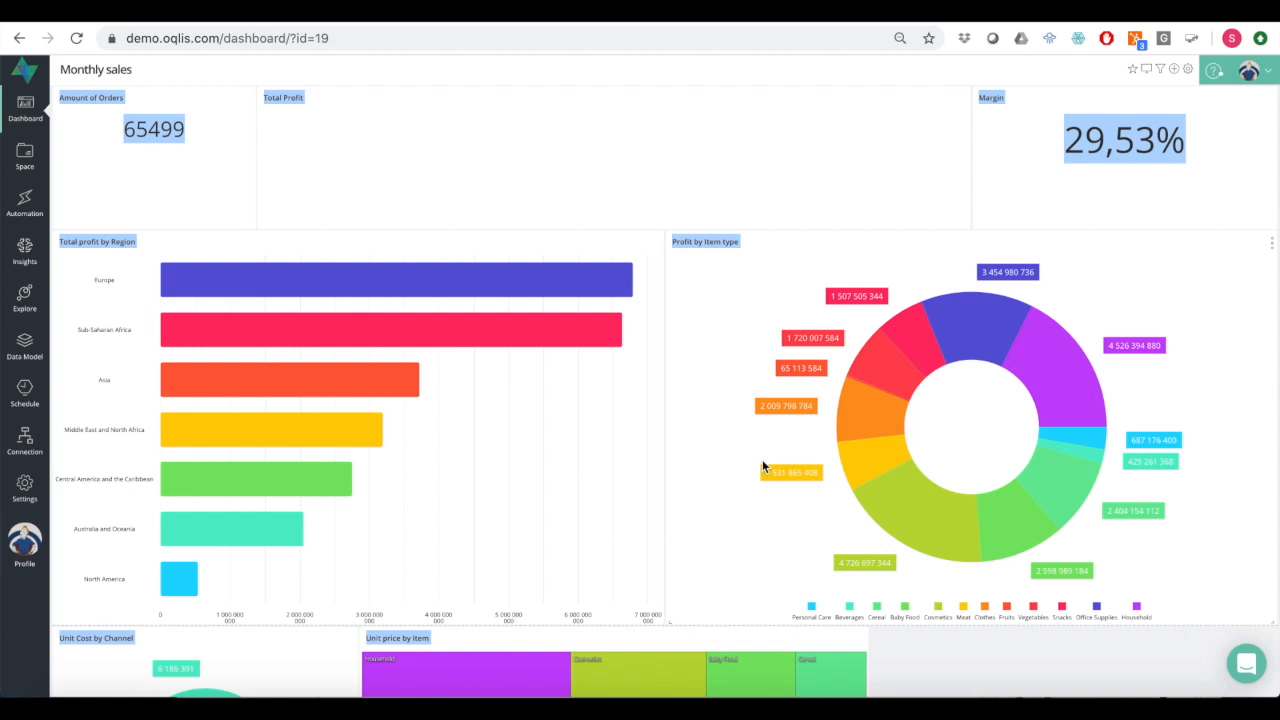
# - Filter the dashboard by Europe from the Total profit by Region chart to check the Margin, and clear the filter
pyautogui.click(220, 286)
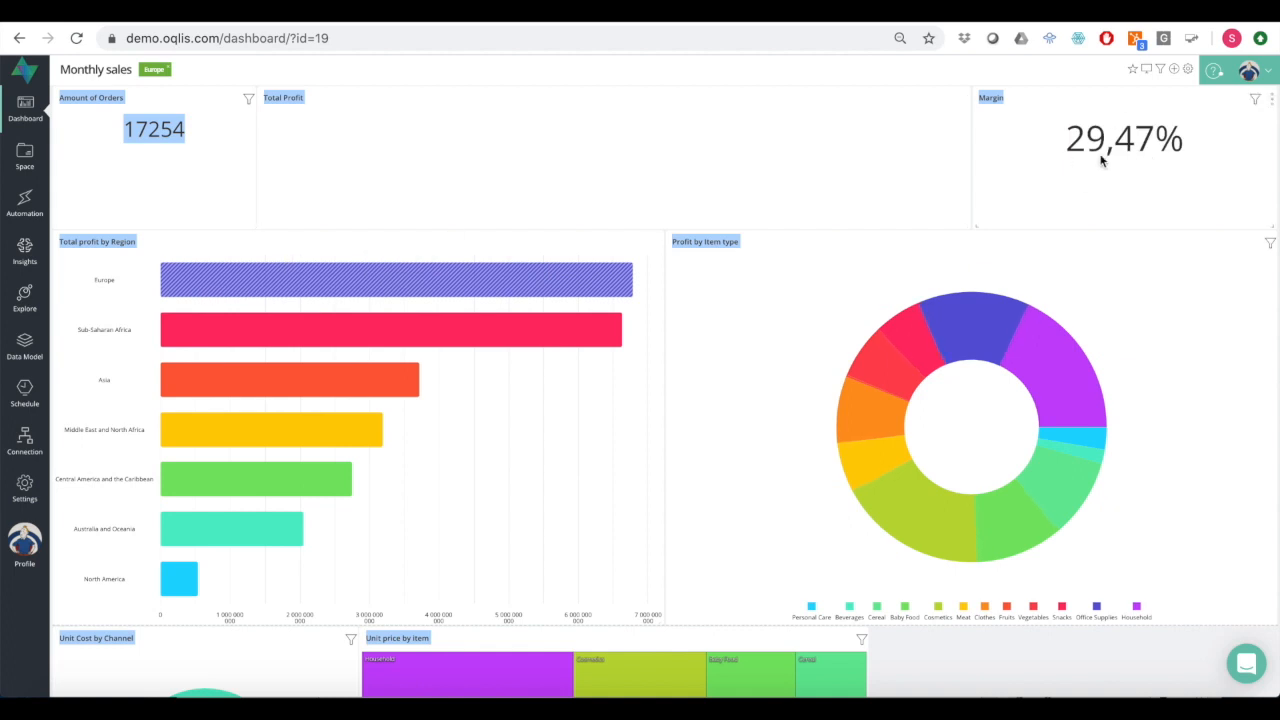
pyautogui.click(325, 65)
pyautogui.click(171, 72)
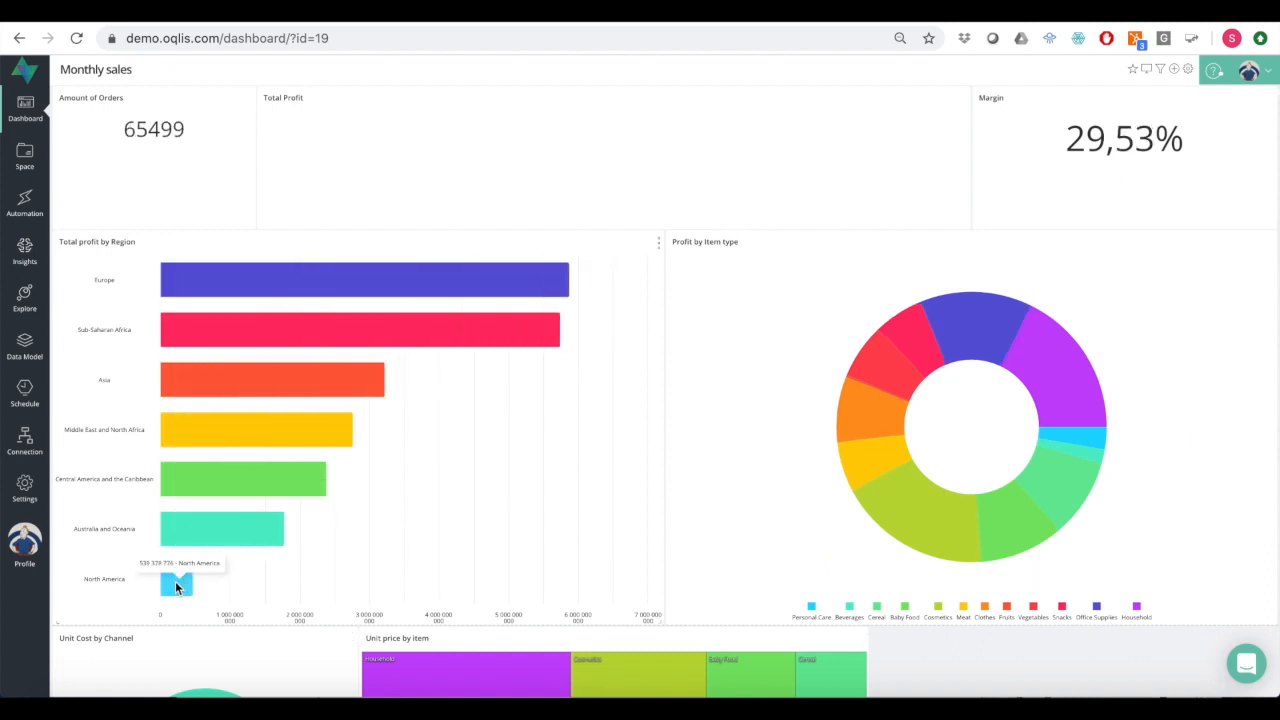
# - Filter the dashboard by North America plus Australia and Oceania to compare the KPIs, and clear both region filters
pyautogui.click(176, 587)
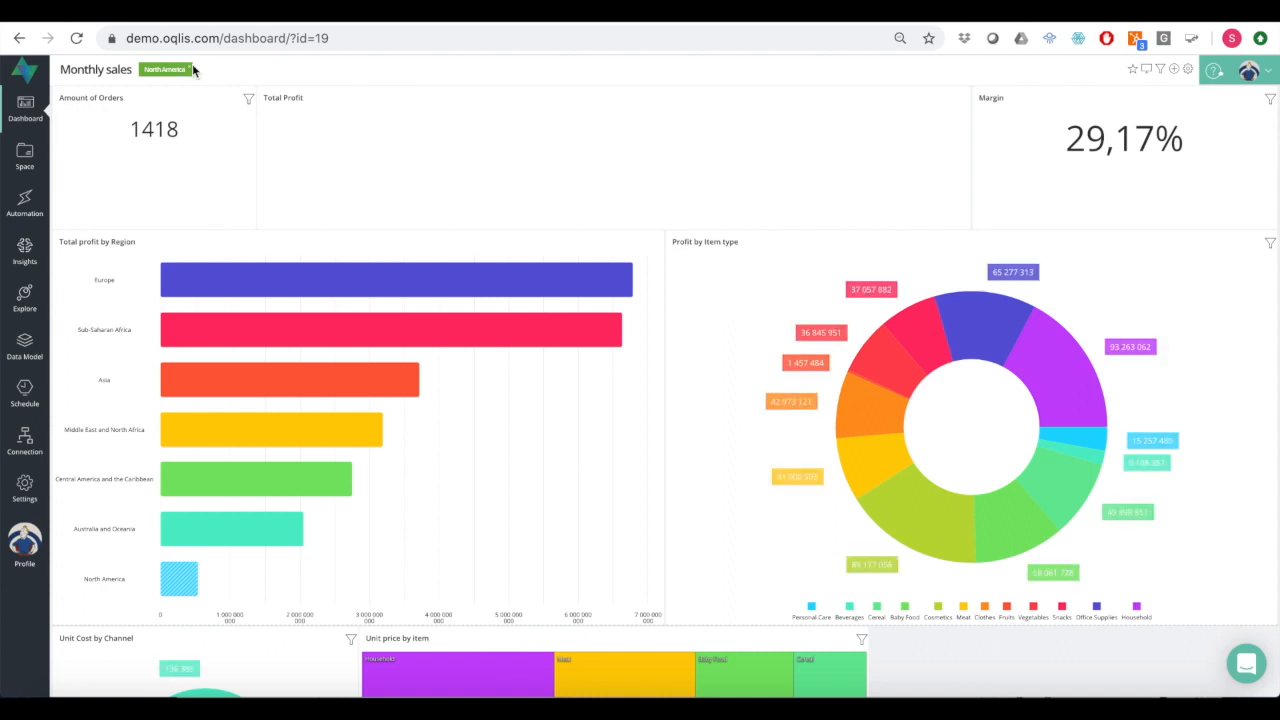
pyautogui.click(225, 537)
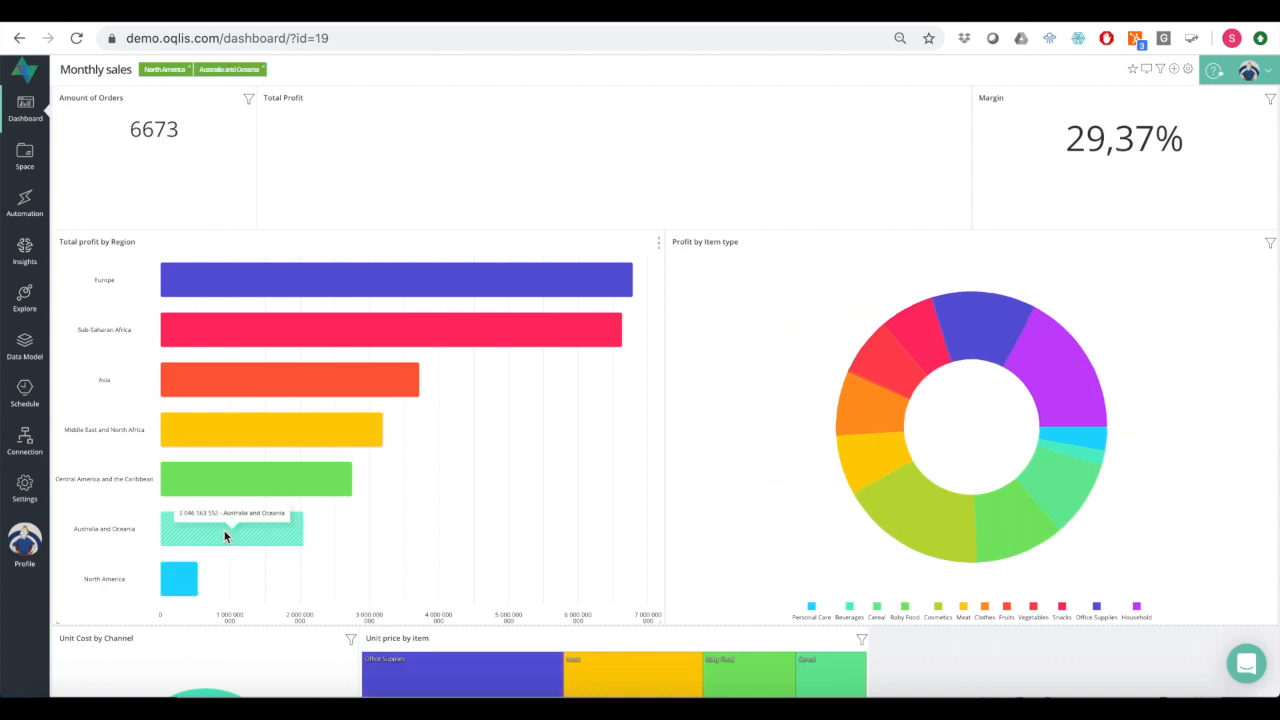
pyautogui.click(262, 69)
pyautogui.click(189, 69)
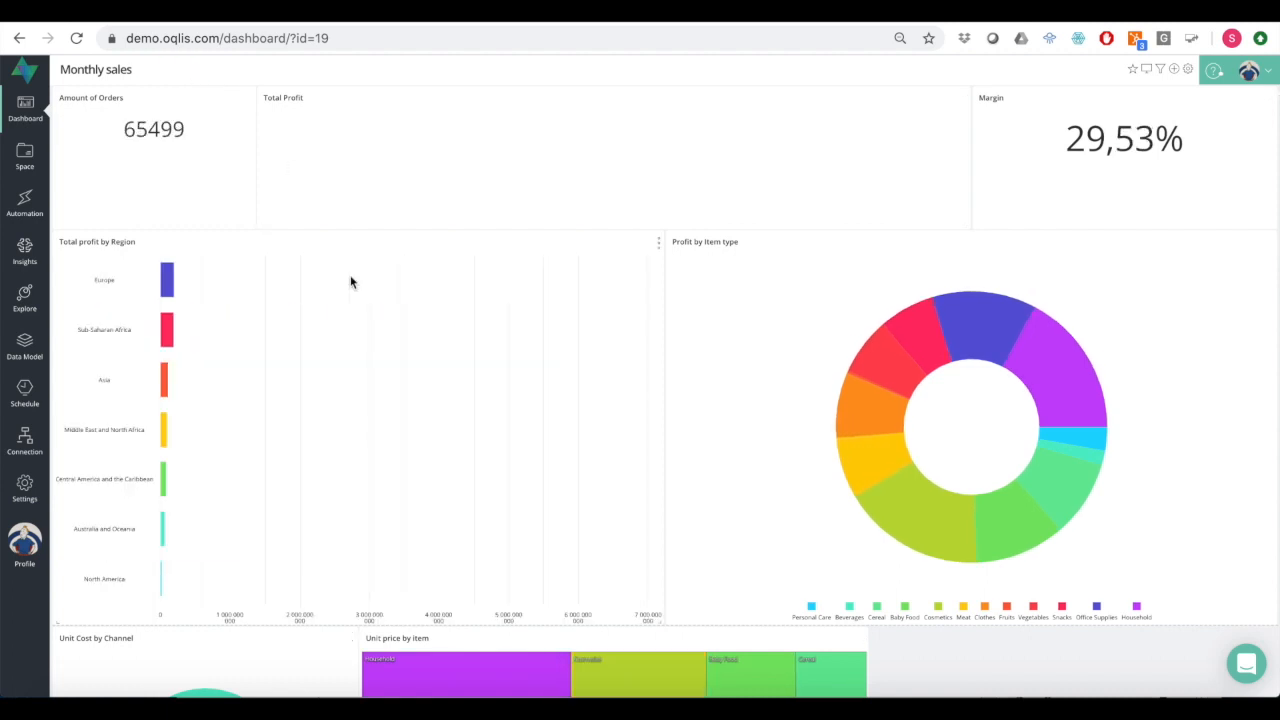